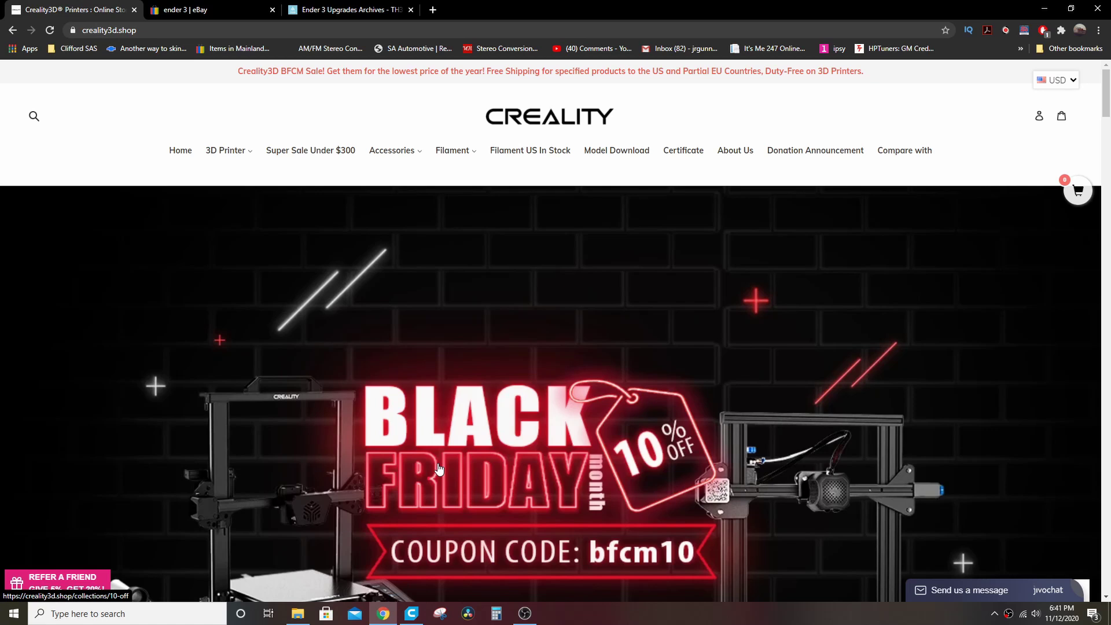
{"action": "scroll", "coordinate": [446, 437], "scroll_direction": "down", "scroll_amount": 1}
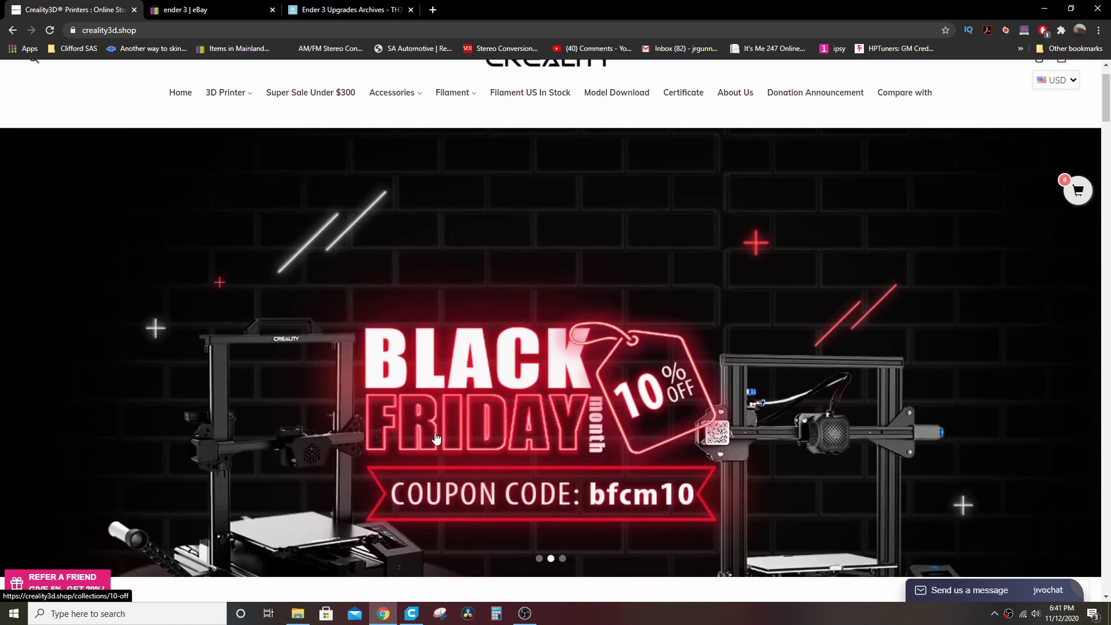
{"action": "scroll", "coordinate": [399, 442], "scroll_direction": "up", "scroll_amount": 1}
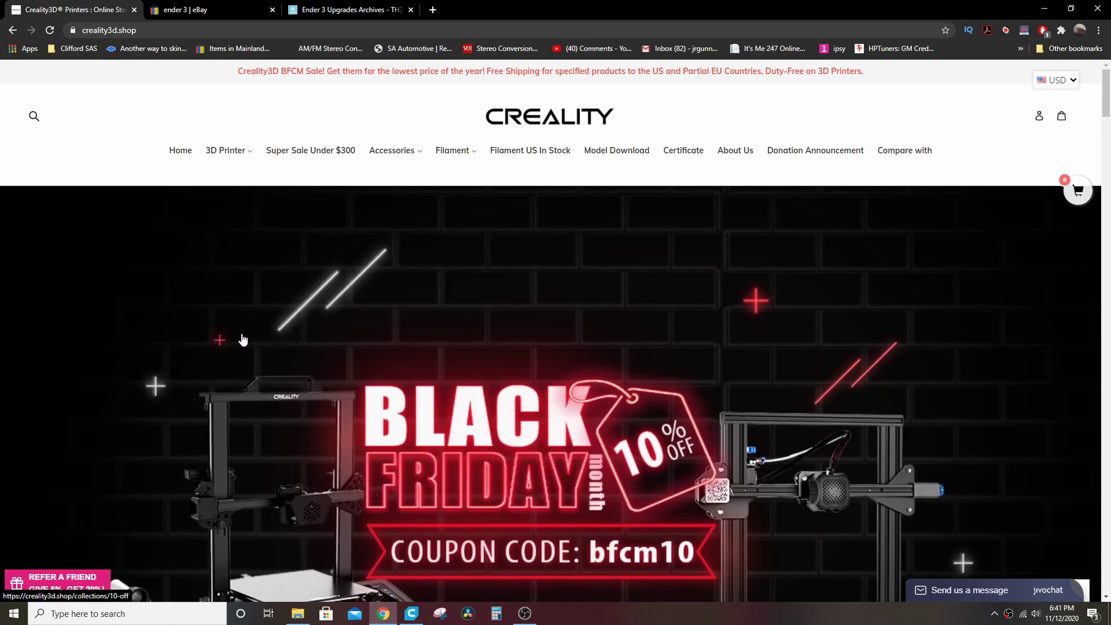
{"action": "scroll", "coordinate": [181, 326], "scroll_direction": "down", "scroll_amount": 5}
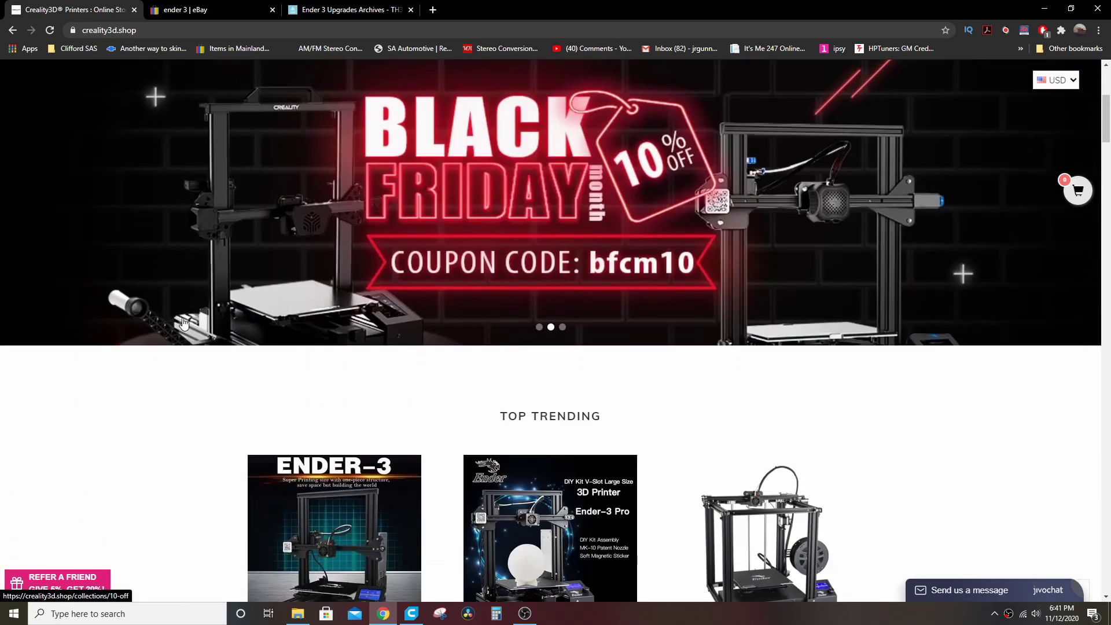
{"action": "scroll", "coordinate": [171, 324], "scroll_direction": "down", "scroll_amount": 1}
{"action": "scroll", "coordinate": [169, 322], "scroll_direction": "up", "scroll_amount": 4}
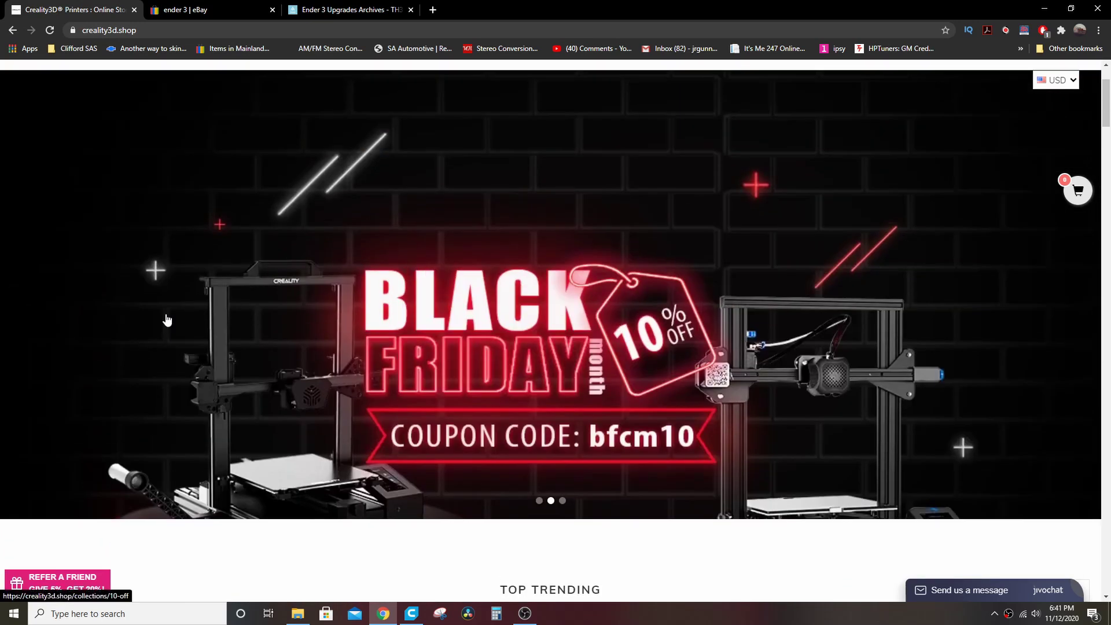
{"action": "scroll", "coordinate": [167, 319], "scroll_direction": "up", "scroll_amount": 2}
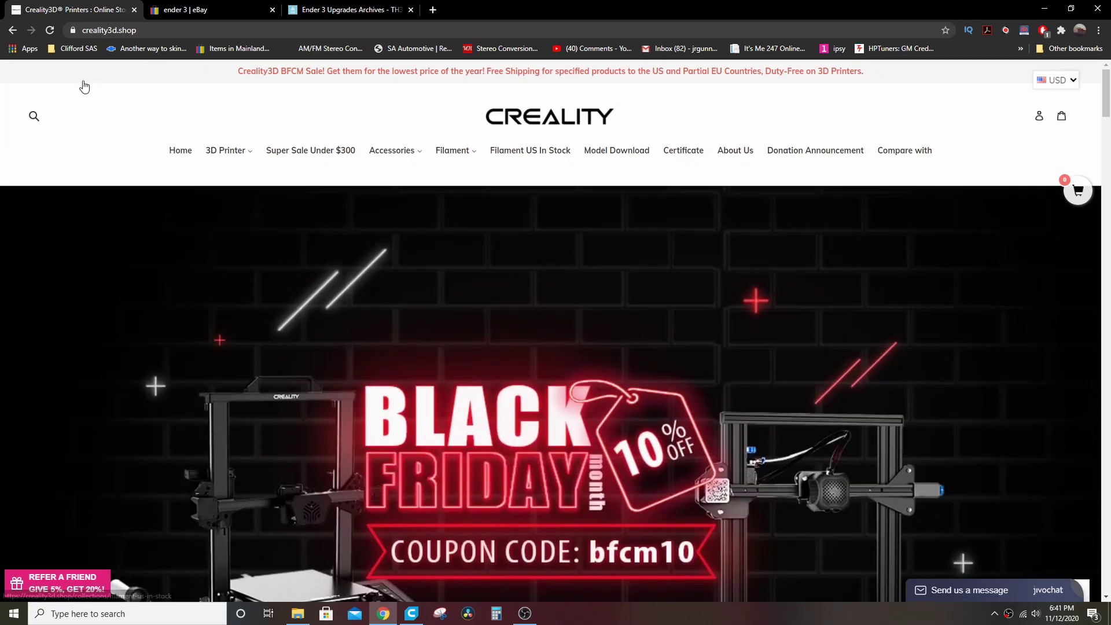
Step: Search the web for "ender 3" and open the Ender-3 product page from the creality3d.shop result
{"action": "left_click", "coordinate": [137, 32]}
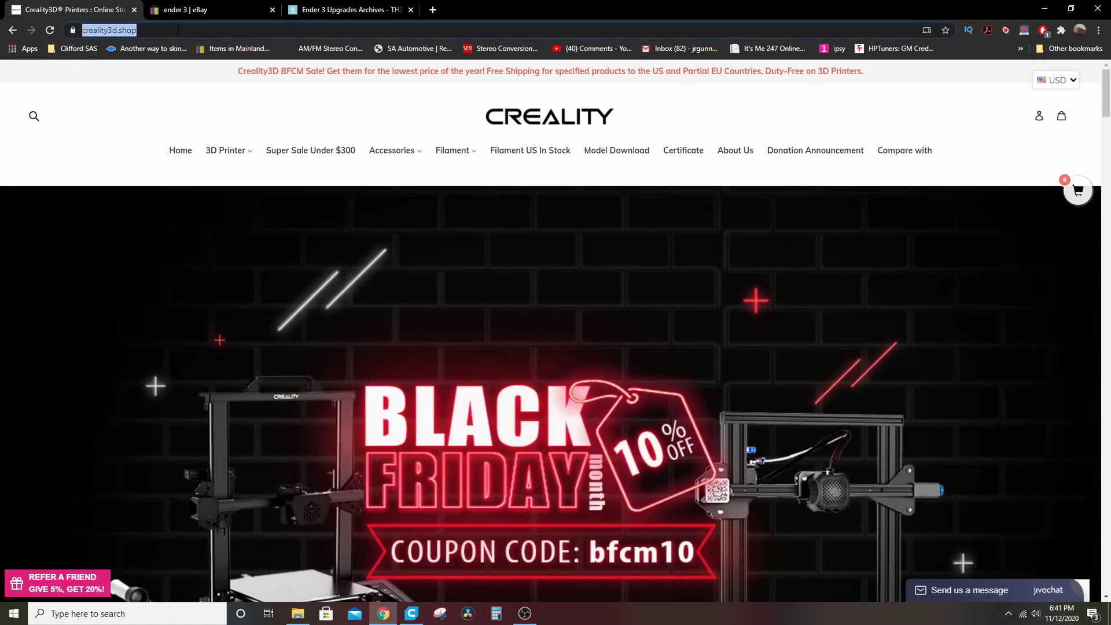
{"action": "type", "text": "ender 3"}
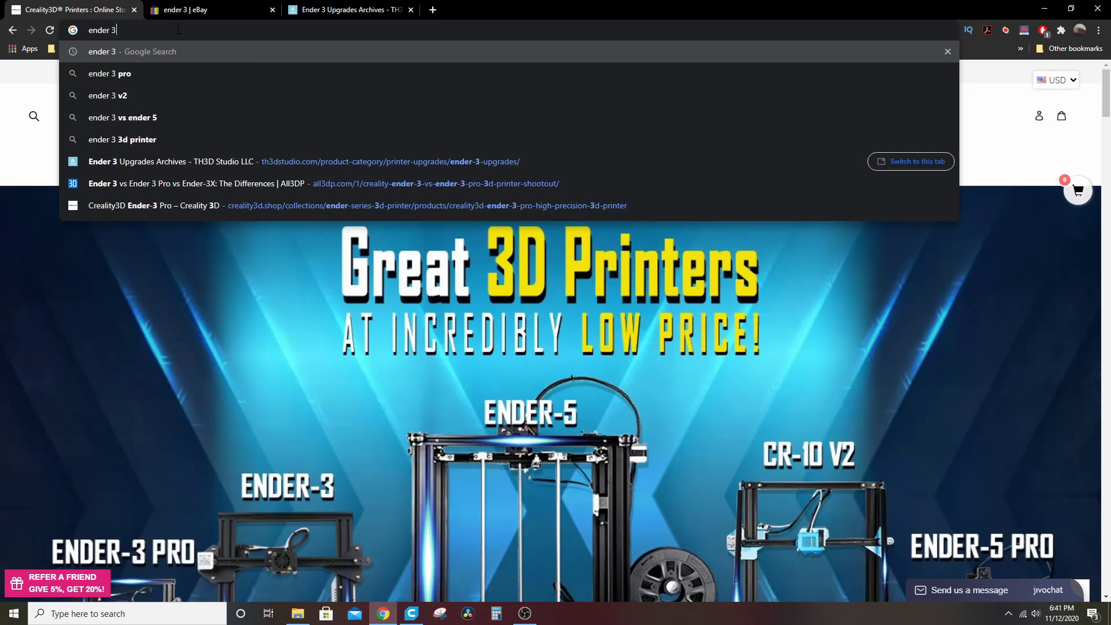
{"action": "key", "text": "Return"}
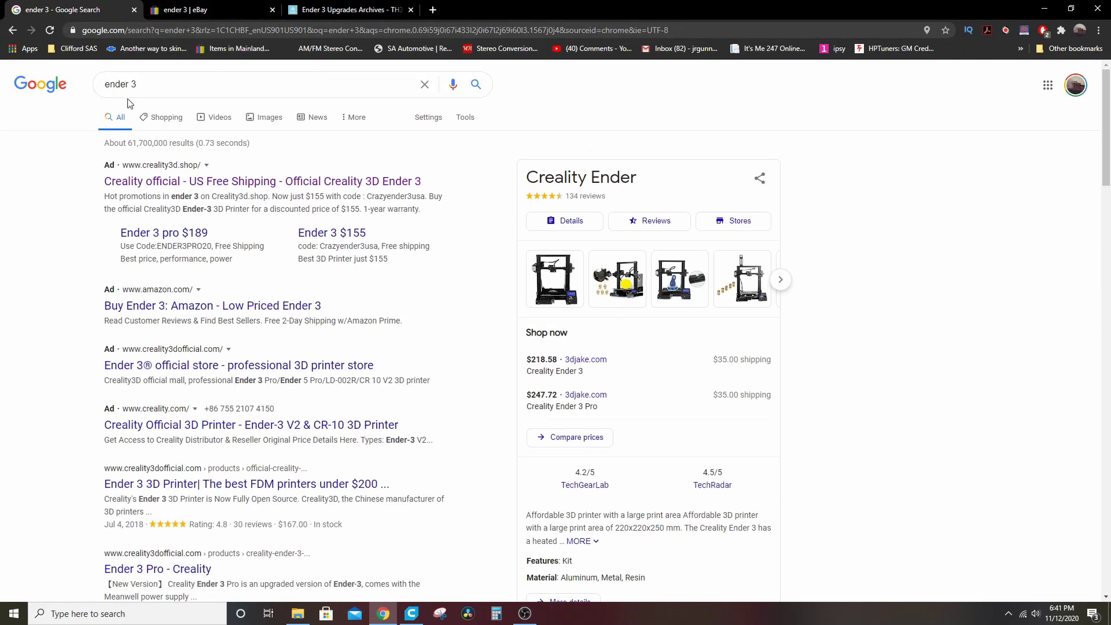
{"action": "left_click", "coordinate": [164, 186]}
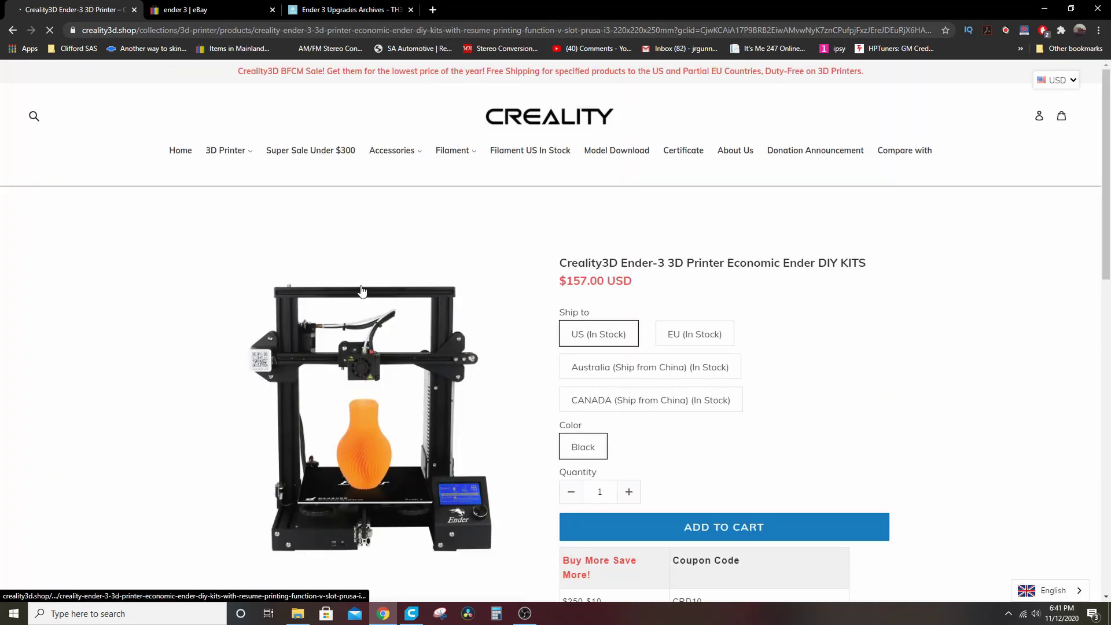
{"action": "scroll", "coordinate": [770, 228], "scroll_direction": "down", "scroll_amount": 1}
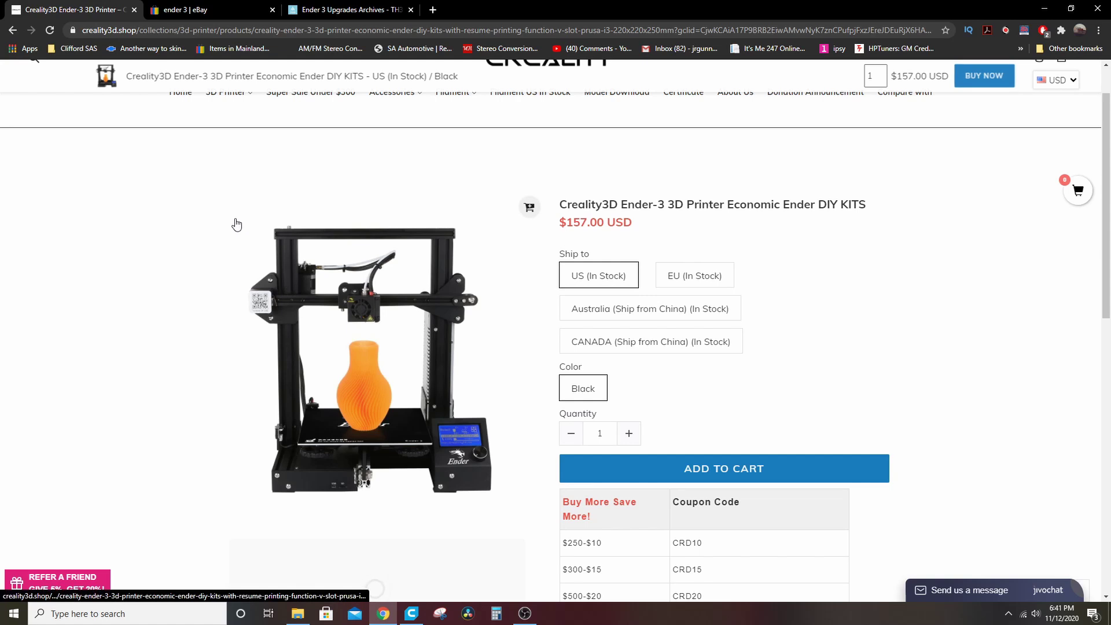
{"action": "scroll", "coordinate": [243, 215], "scroll_direction": "down", "scroll_amount": 1}
{"action": "scroll", "coordinate": [243, 216], "scroll_direction": "up", "scroll_amount": 1}
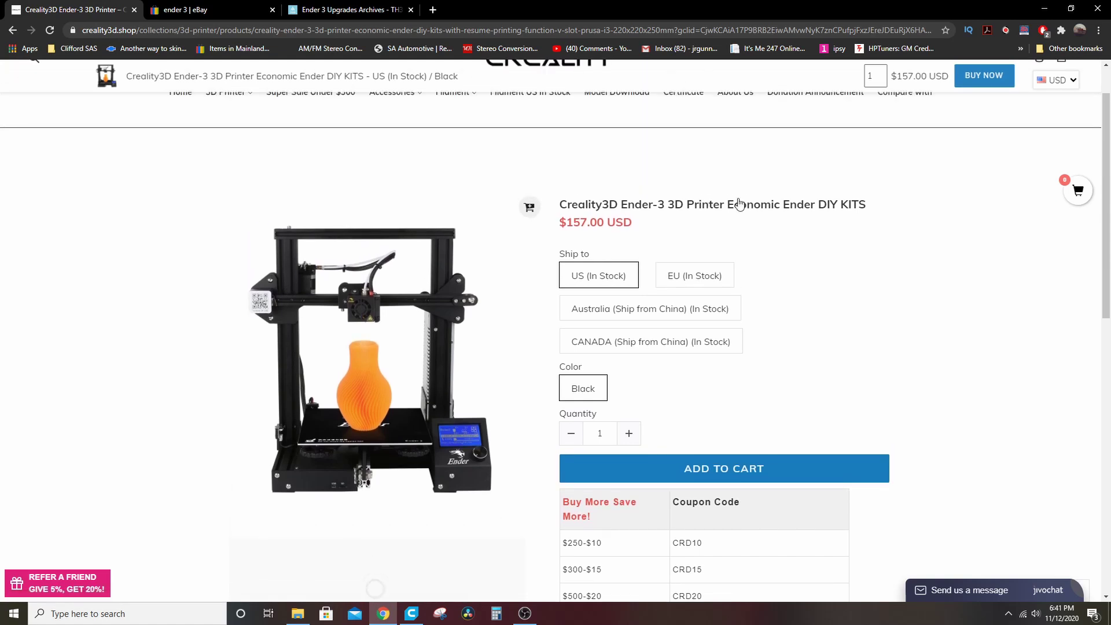
{"action": "scroll", "coordinate": [679, 189], "scroll_direction": "up", "scroll_amount": 1}
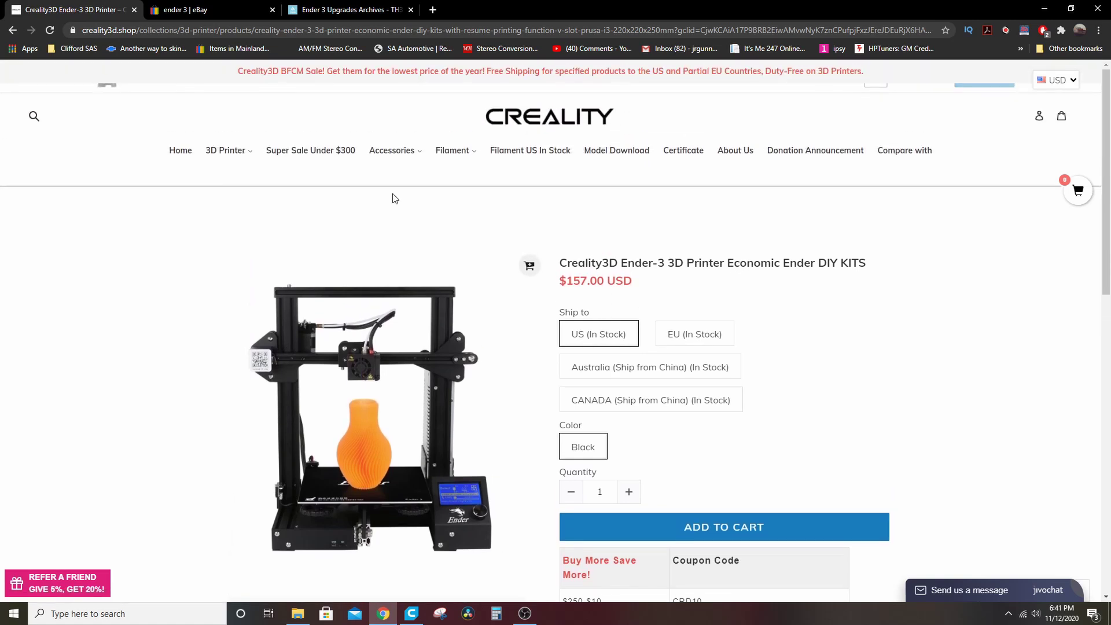
Step: Browse the shop's collection of all 3D printers and open the Creality3D Ender-3 3D Printer Economic Ender DIY KITS page
{"action": "left_click", "coordinate": [243, 153]}
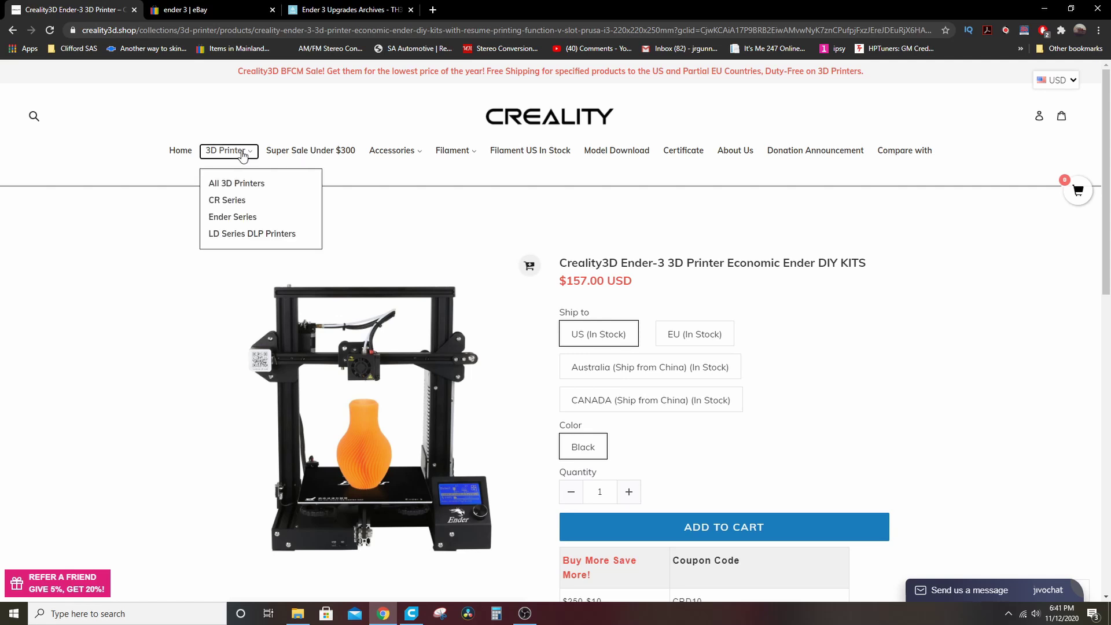
{"action": "left_click", "coordinate": [246, 184]}
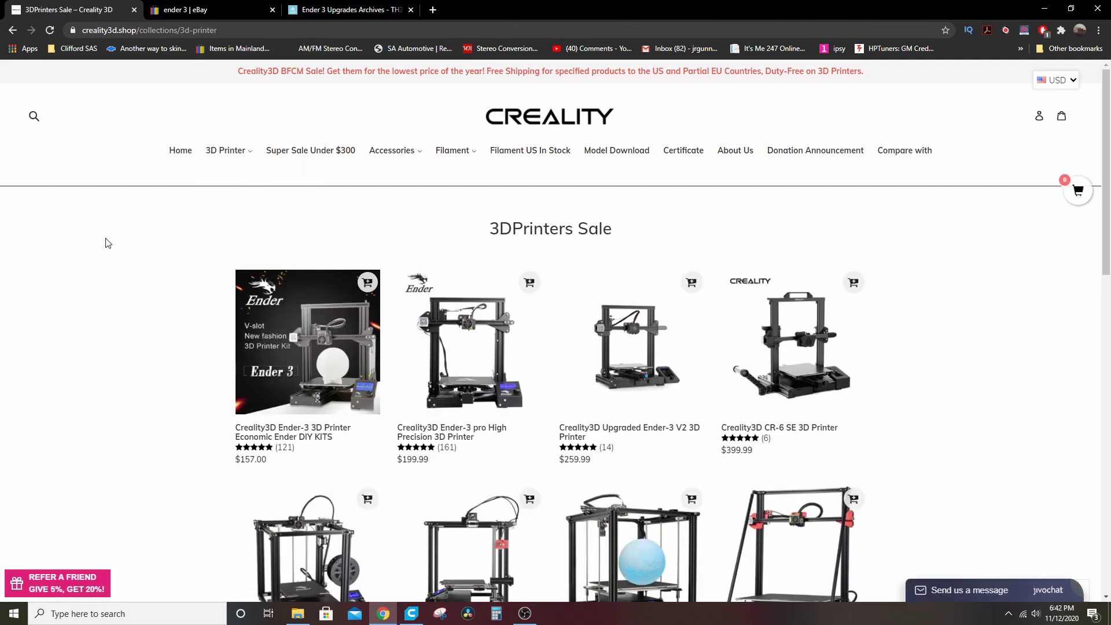
{"action": "scroll", "coordinate": [114, 221], "scroll_direction": "down", "scroll_amount": 1}
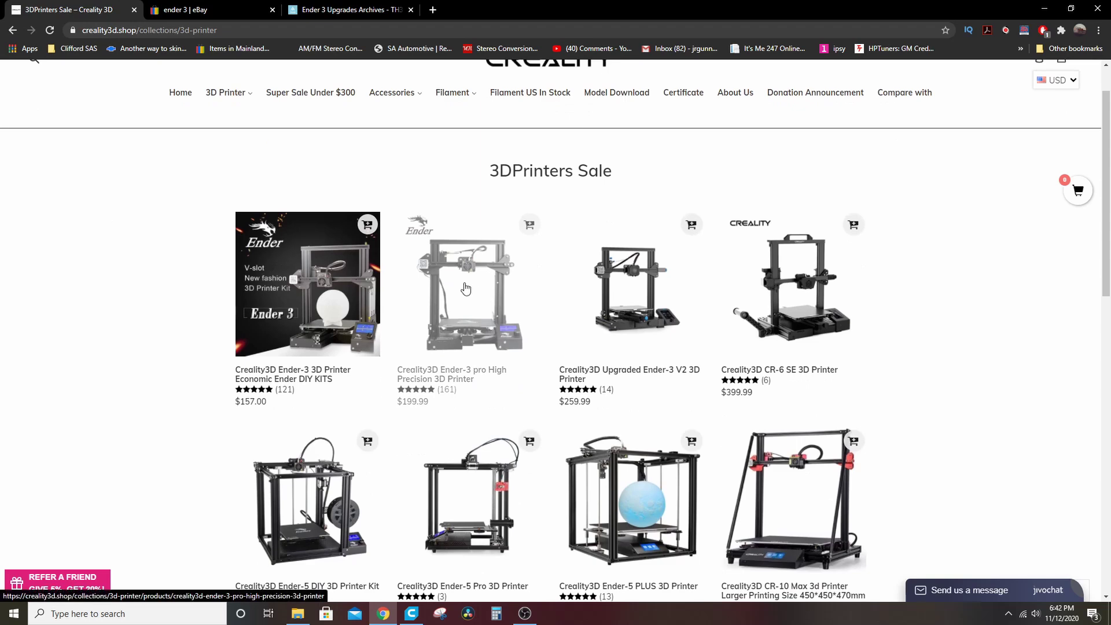
{"action": "left_click", "coordinate": [284, 274]}
{"action": "scroll", "coordinate": [203, 214], "scroll_direction": "down", "scroll_amount": 2}
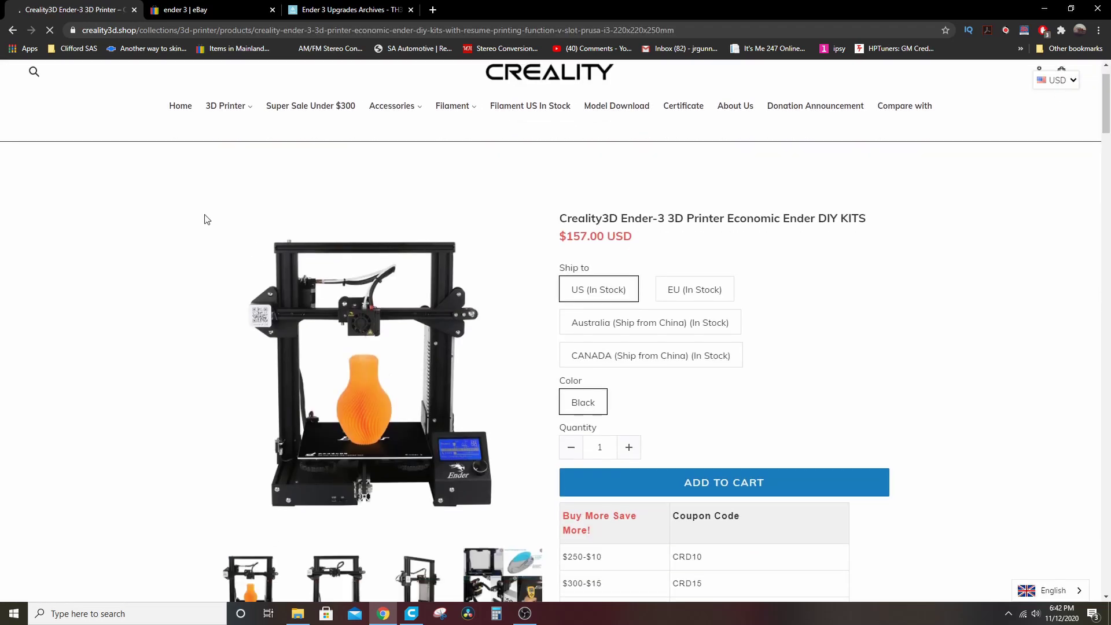
Step: In the eBay results, open the Used Creality Ender 3 High Precision Junior 3D Printer listing and inspect its main photo enlarged
{"action": "left_click", "coordinate": [205, 7]}
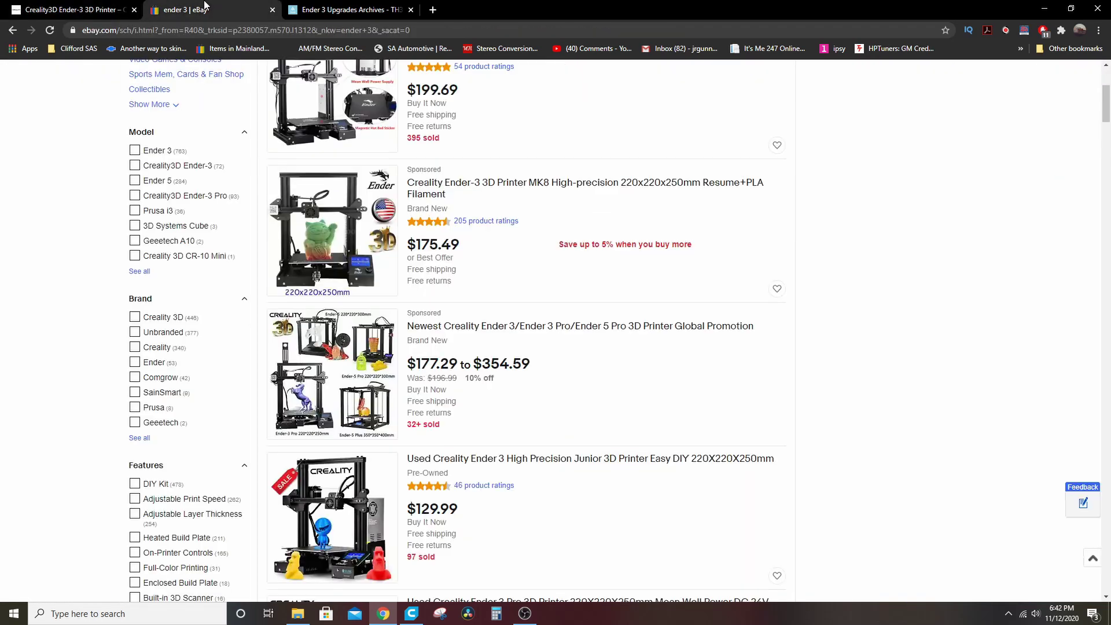
{"action": "scroll", "coordinate": [503, 302], "scroll_direction": "down", "scroll_amount": 1}
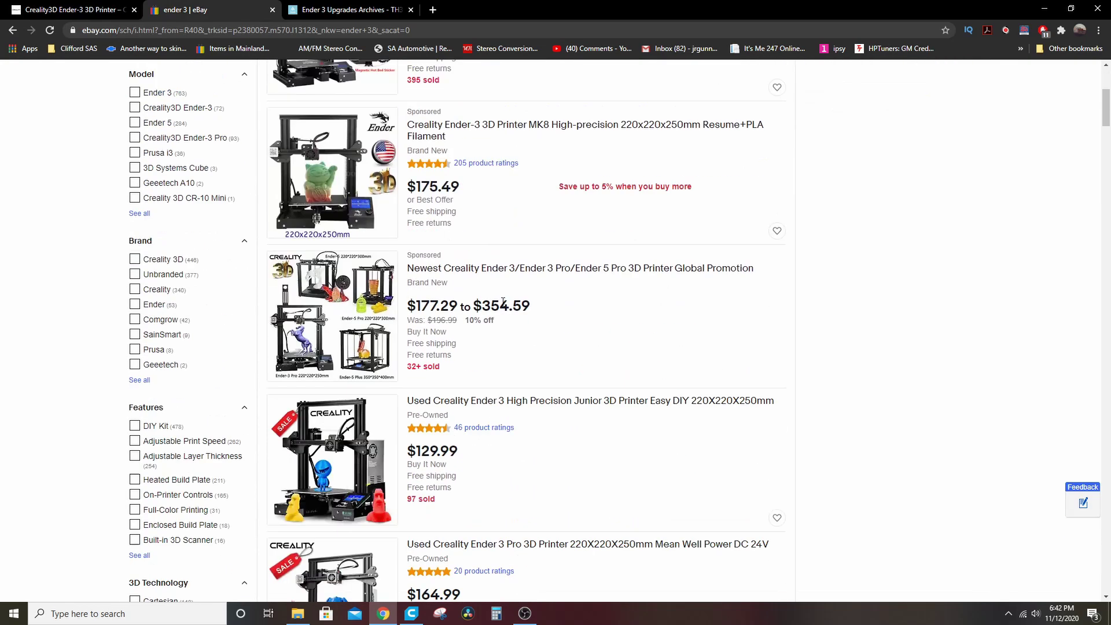
{"action": "scroll", "coordinate": [508, 301], "scroll_direction": "down", "scroll_amount": 1}
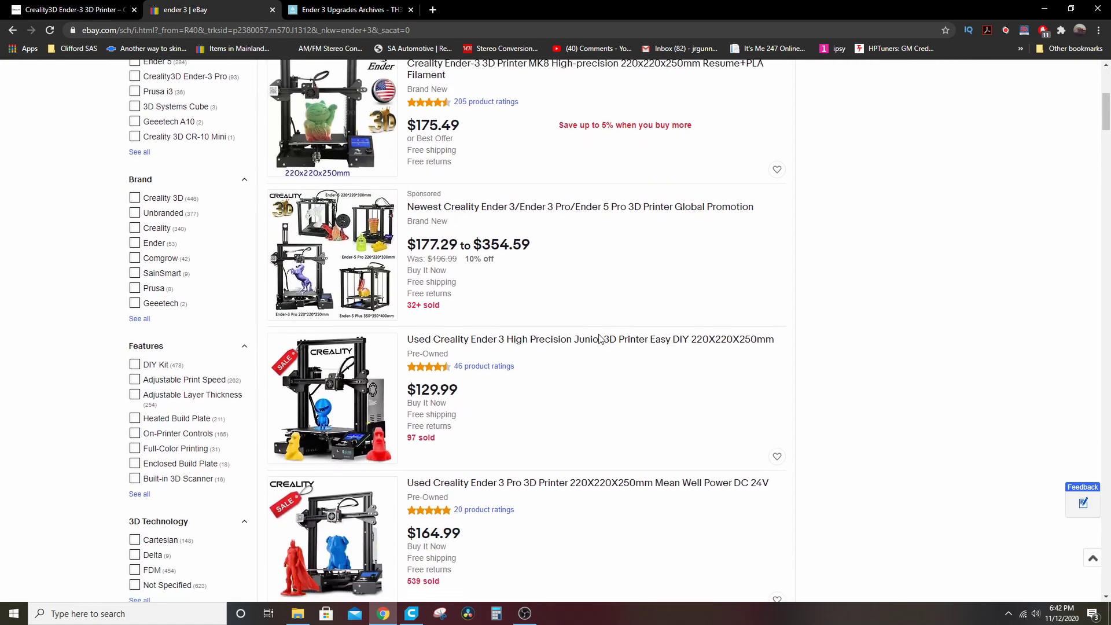
{"action": "scroll", "coordinate": [449, 382], "scroll_direction": "down", "scroll_amount": 2}
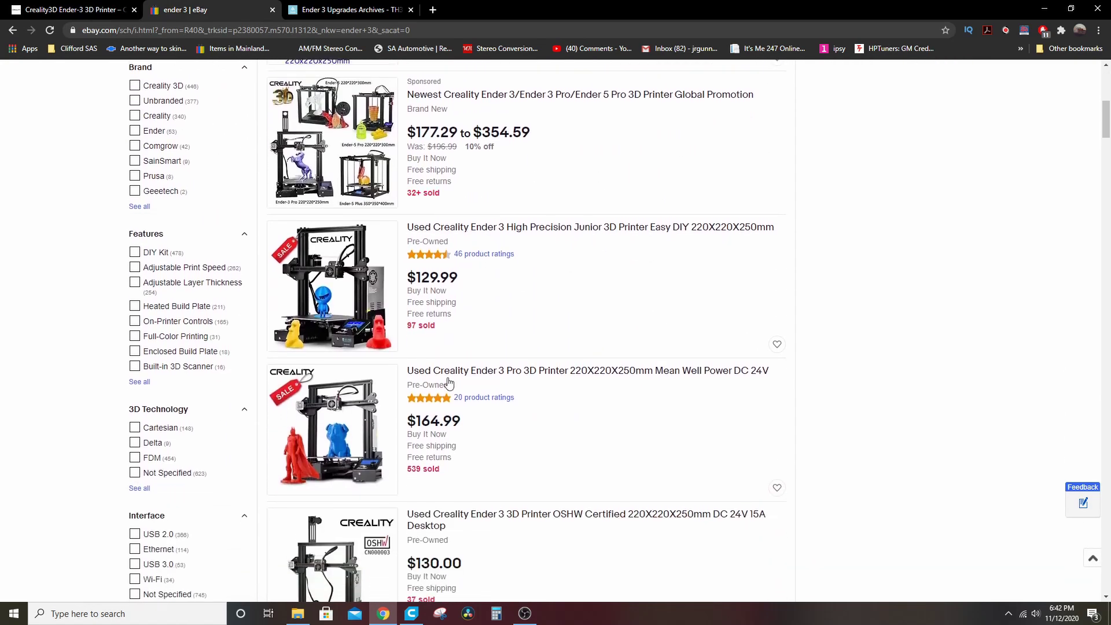
{"action": "left_click", "coordinate": [489, 227]}
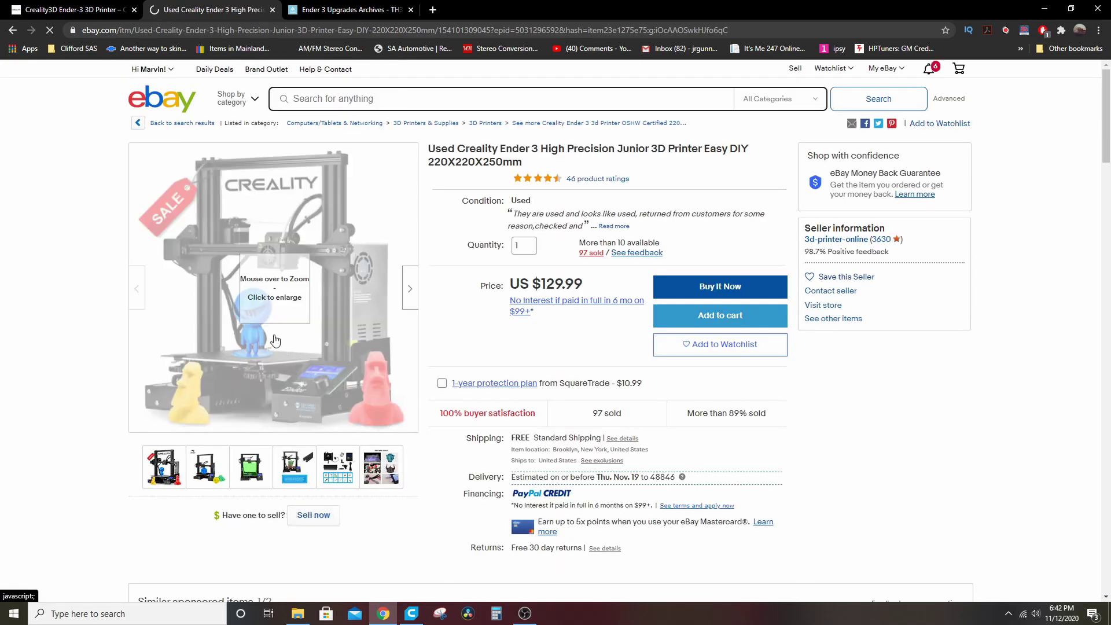
{"action": "mouse_move", "coordinate": [276, 341]}
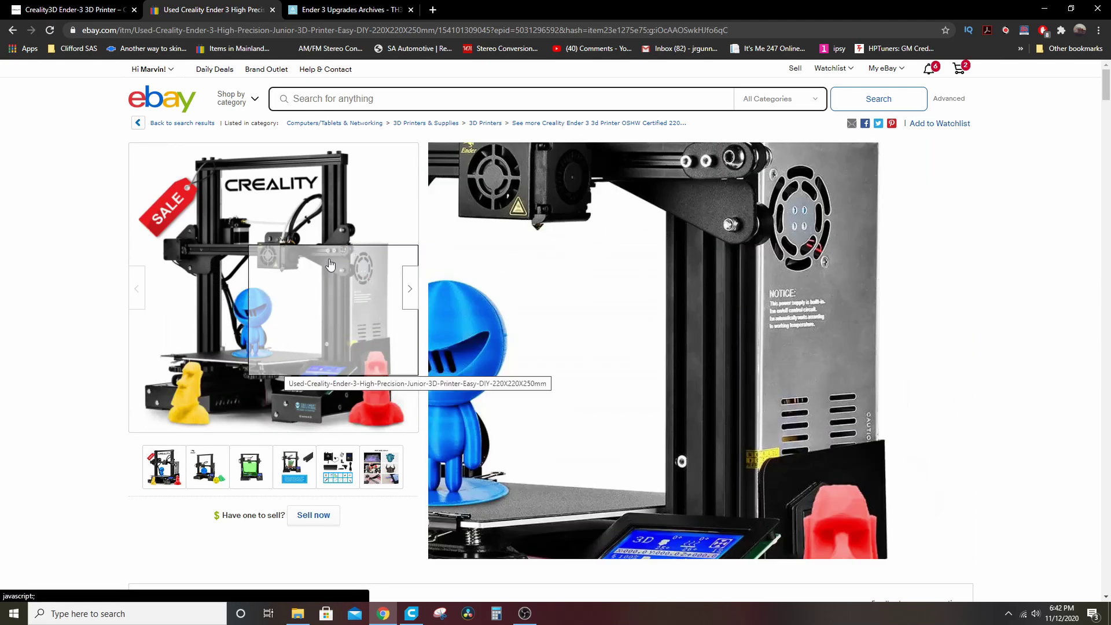
Step: Revisit the Creality Ender-3 product page and examine the range of Ender 3 upgrades on the TH3D store site
{"action": "left_click", "coordinate": [98, 14]}
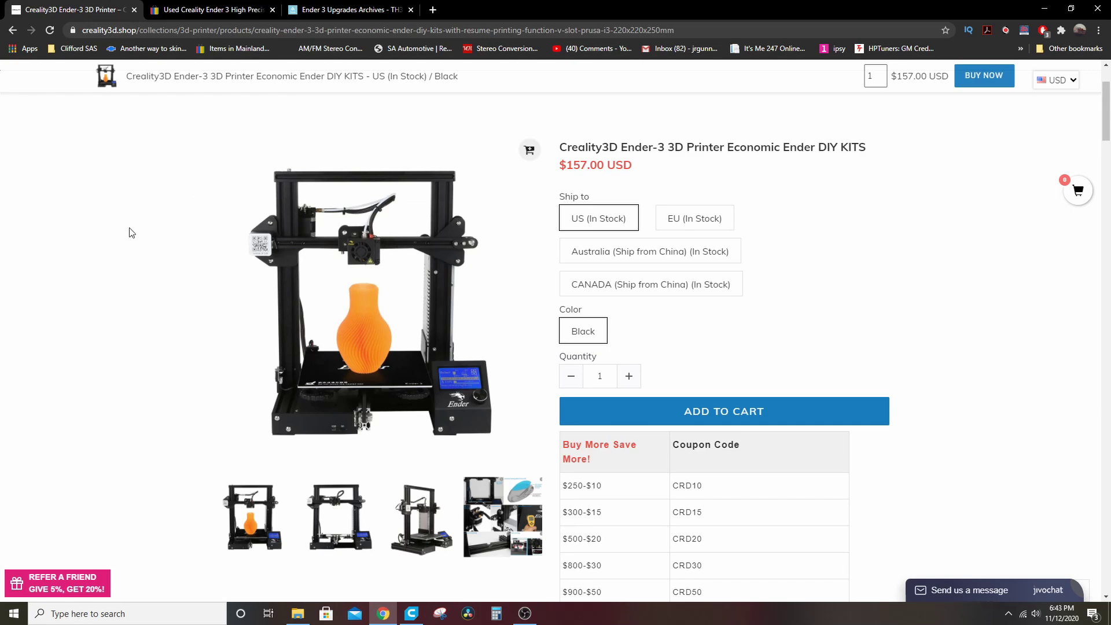
{"action": "left_click", "coordinate": [358, 9]}
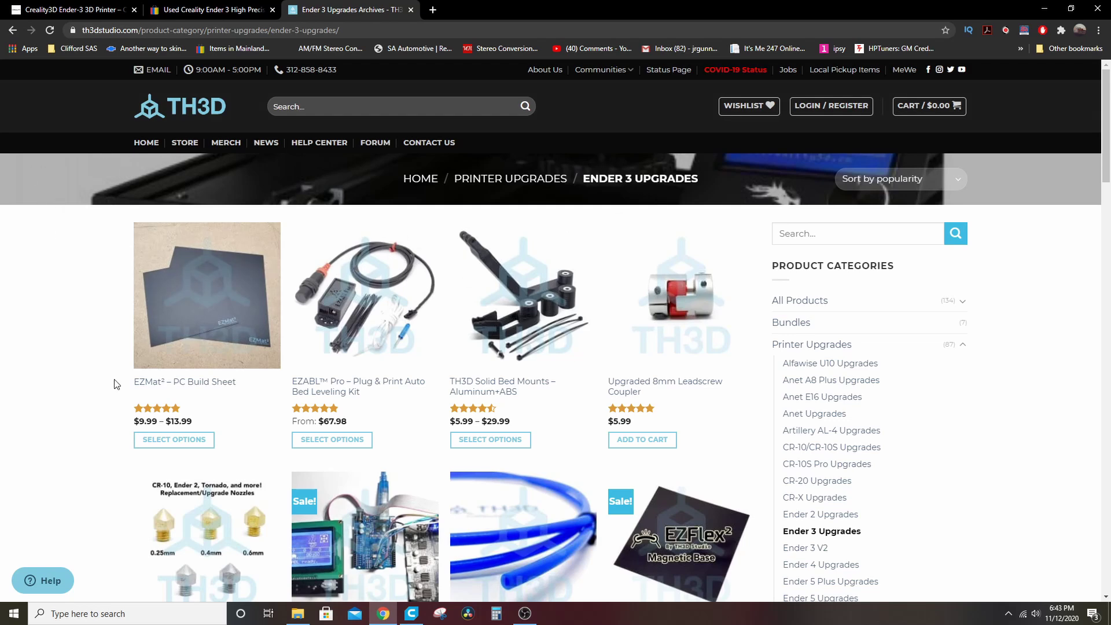
{"action": "scroll", "coordinate": [125, 359], "scroll_direction": "down", "scroll_amount": 2}
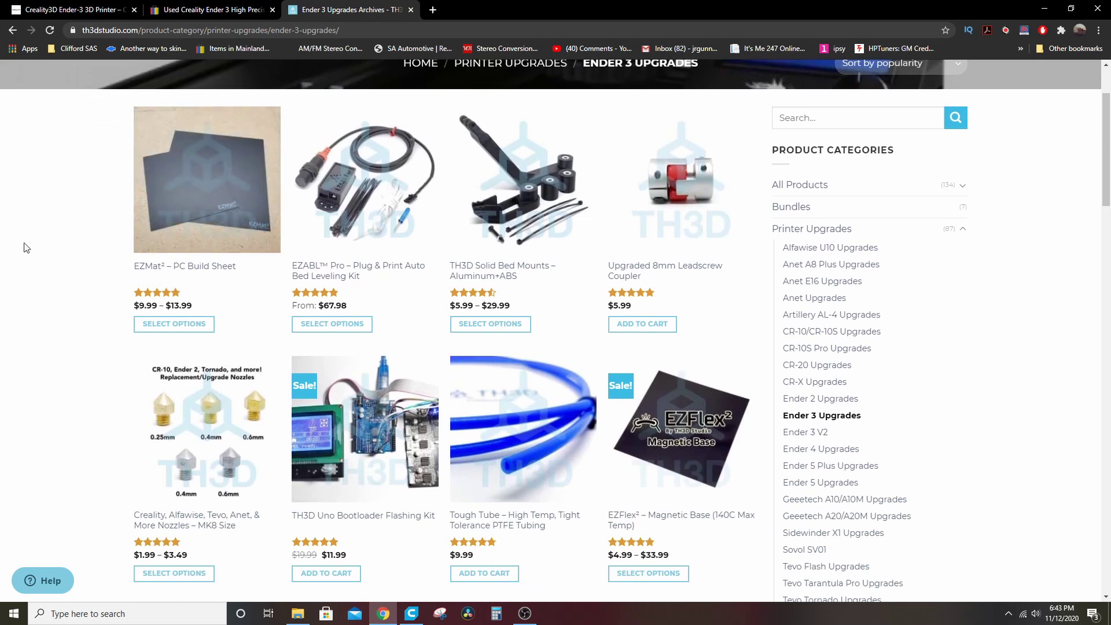
{"action": "scroll", "coordinate": [29, 247], "scroll_direction": "down", "scroll_amount": 3}
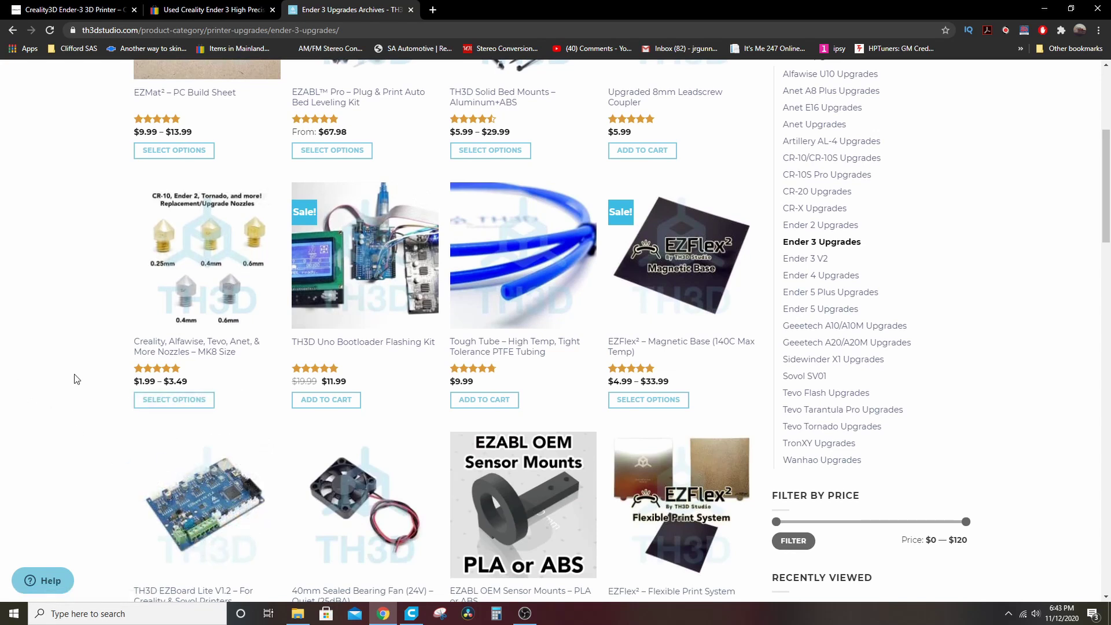
{"action": "scroll", "coordinate": [64, 365], "scroll_direction": "down", "scroll_amount": 2}
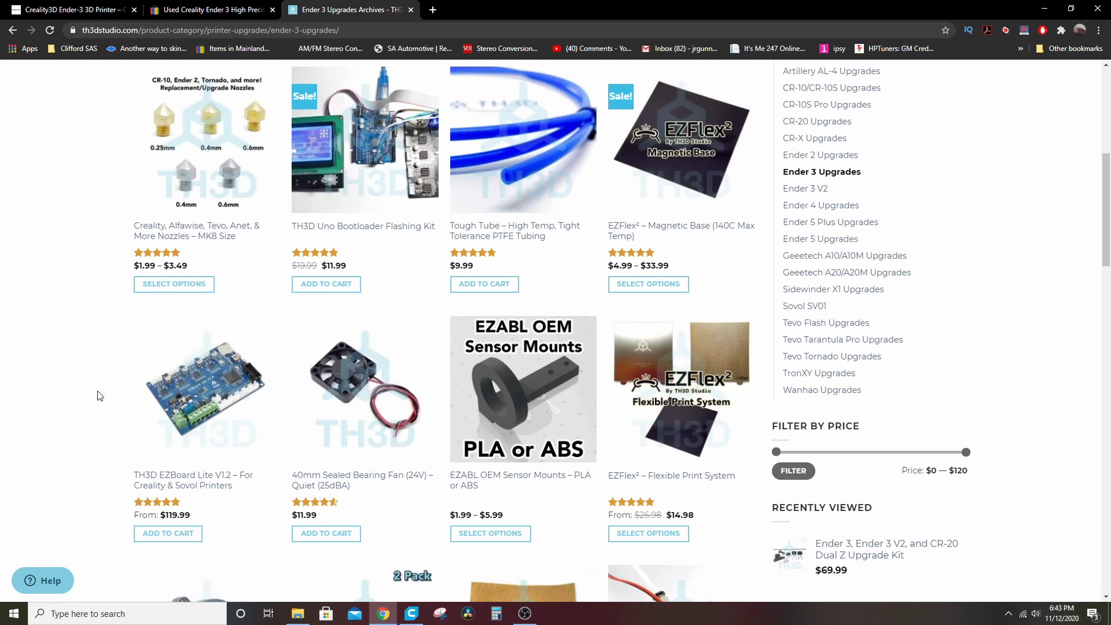
{"action": "scroll", "coordinate": [102, 388], "scroll_direction": "down", "scroll_amount": 5}
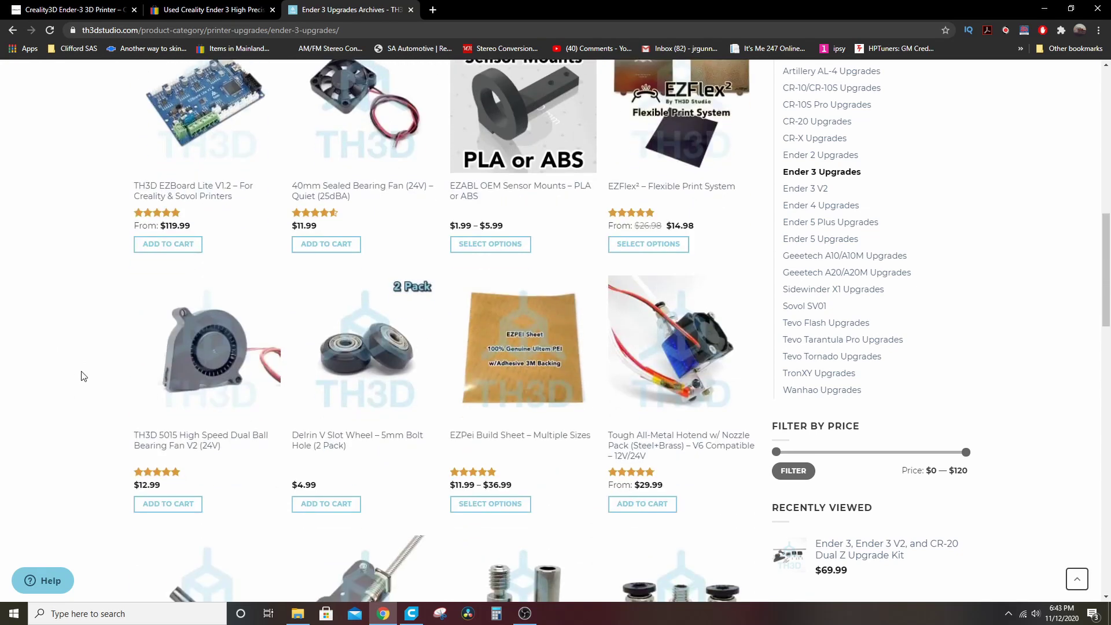
{"action": "scroll", "coordinate": [84, 376], "scroll_direction": "up", "scroll_amount": 12}
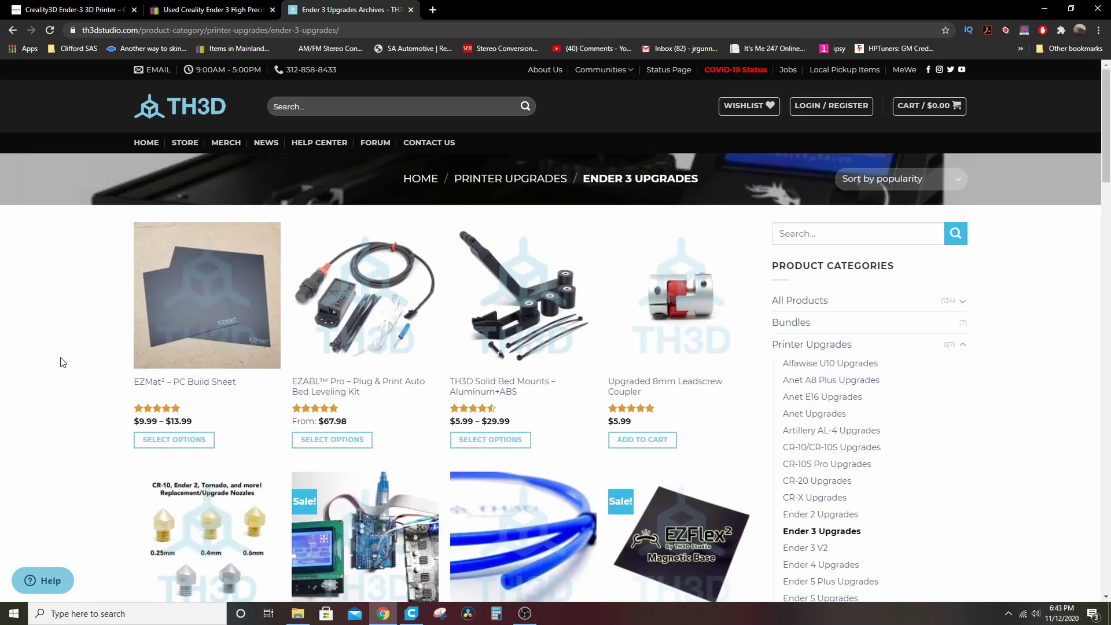
{"action": "scroll", "coordinate": [63, 362], "scroll_direction": "down", "scroll_amount": 4}
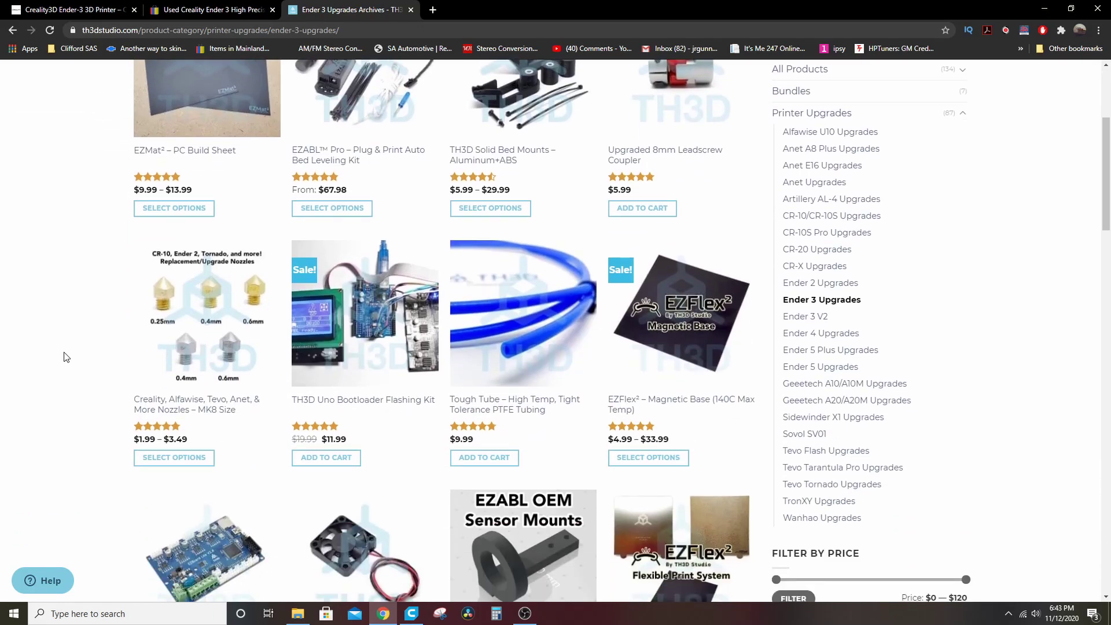
{"action": "scroll", "coordinate": [65, 357], "scroll_direction": "down", "scroll_amount": 7}
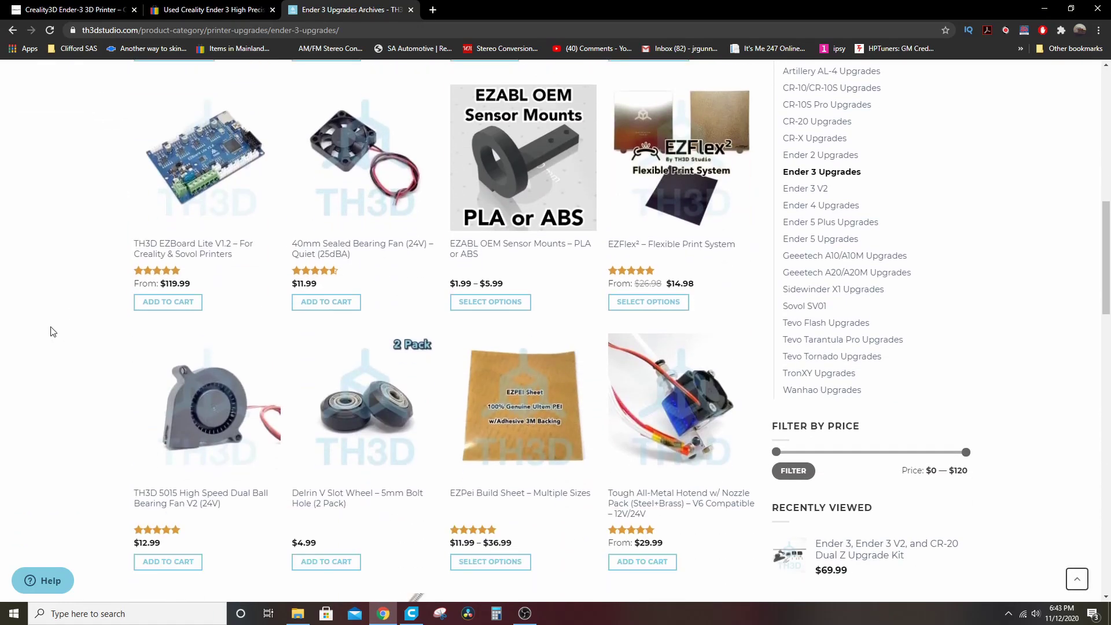
{"action": "scroll", "coordinate": [74, 295], "scroll_direction": "down", "scroll_amount": 7}
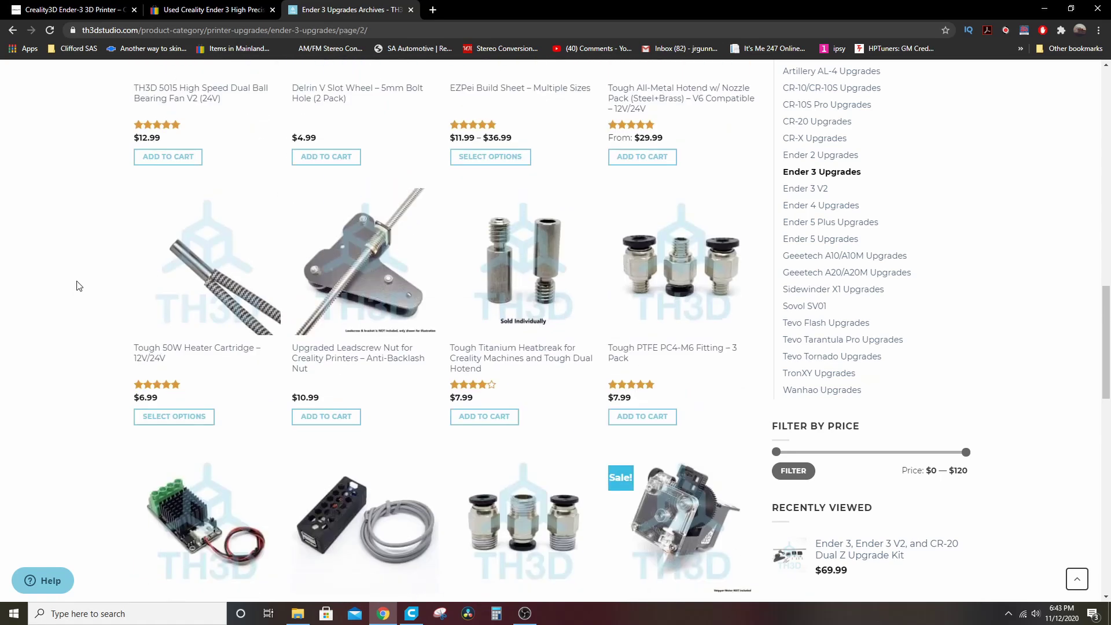
{"action": "scroll", "coordinate": [79, 286], "scroll_direction": "down", "scroll_amount": 12}
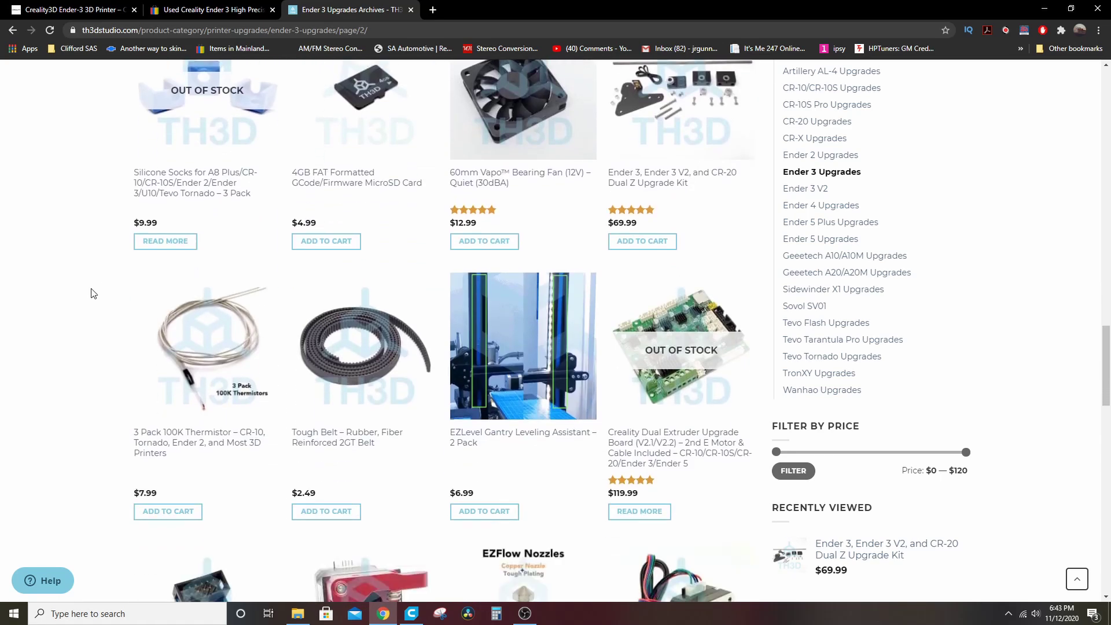
{"action": "scroll", "coordinate": [91, 294], "scroll_direction": "down", "scroll_amount": 6}
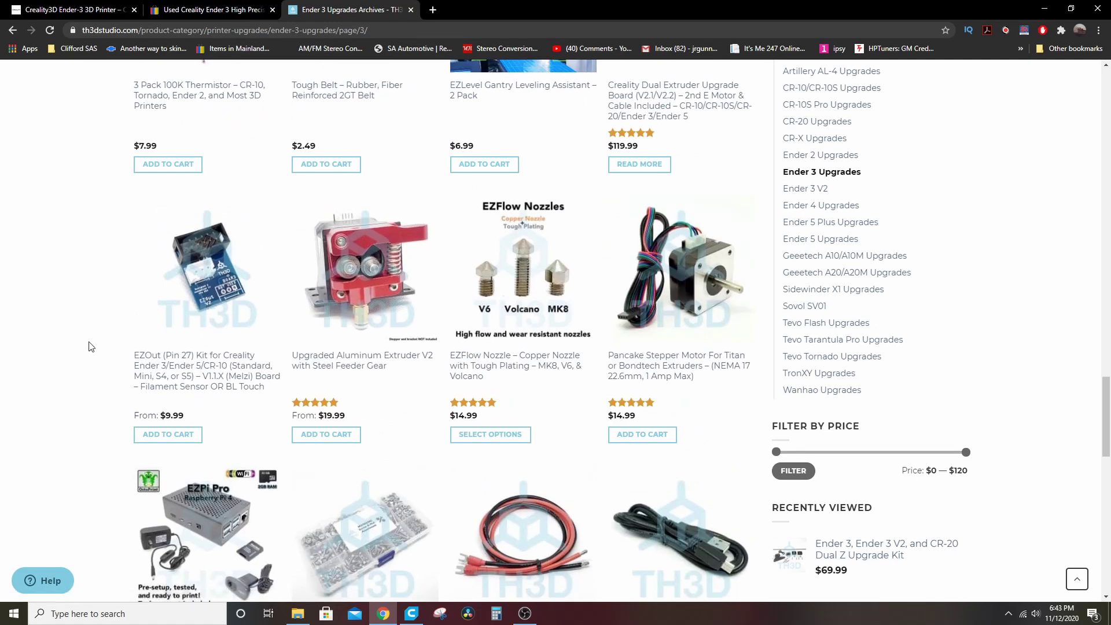
{"action": "scroll", "coordinate": [56, 332], "scroll_direction": "down", "scroll_amount": 5}
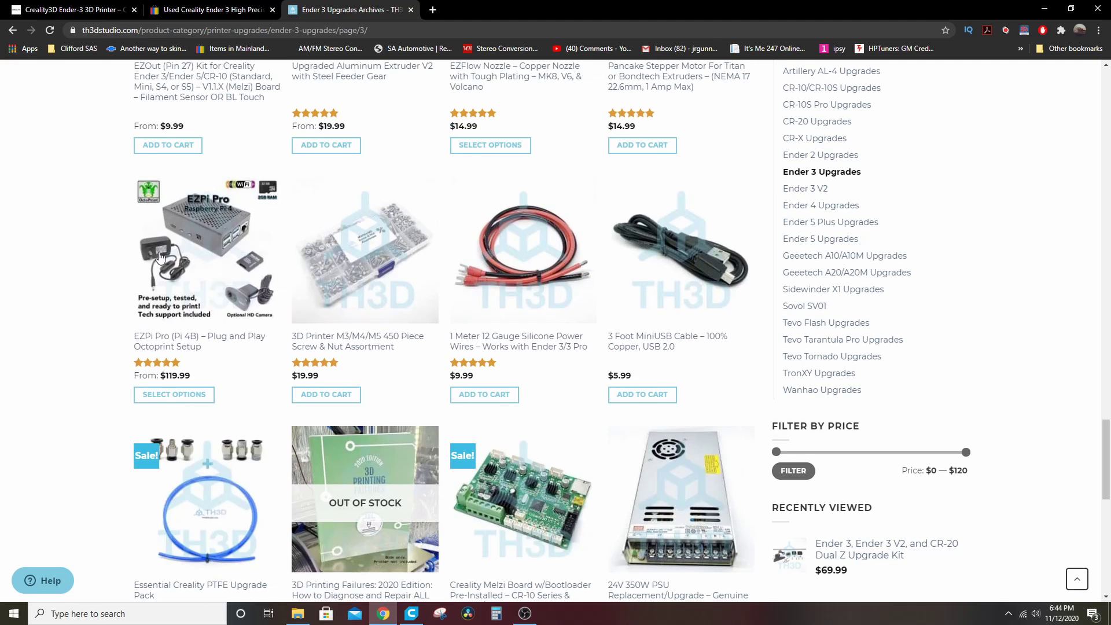
Step: Return to the start of the Ender 3 upgrades listing and open thingiverse.com in a new browser tab
{"action": "scroll", "coordinate": [184, 281], "scroll_direction": "up", "scroll_amount": 6}
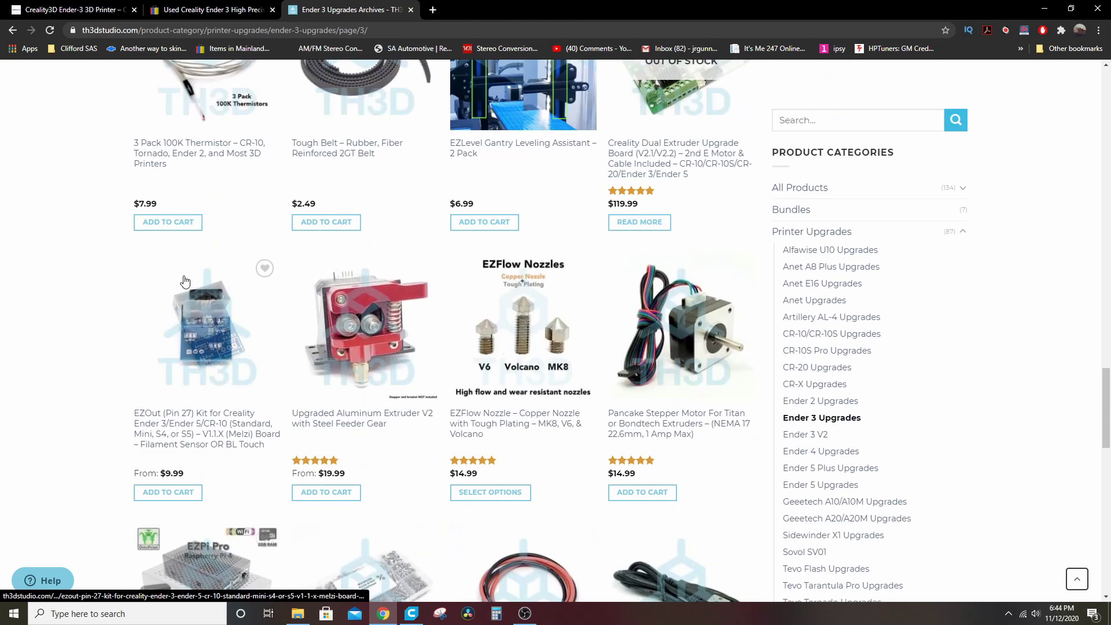
{"action": "scroll", "coordinate": [184, 280], "scroll_direction": "up", "scroll_amount": 15}
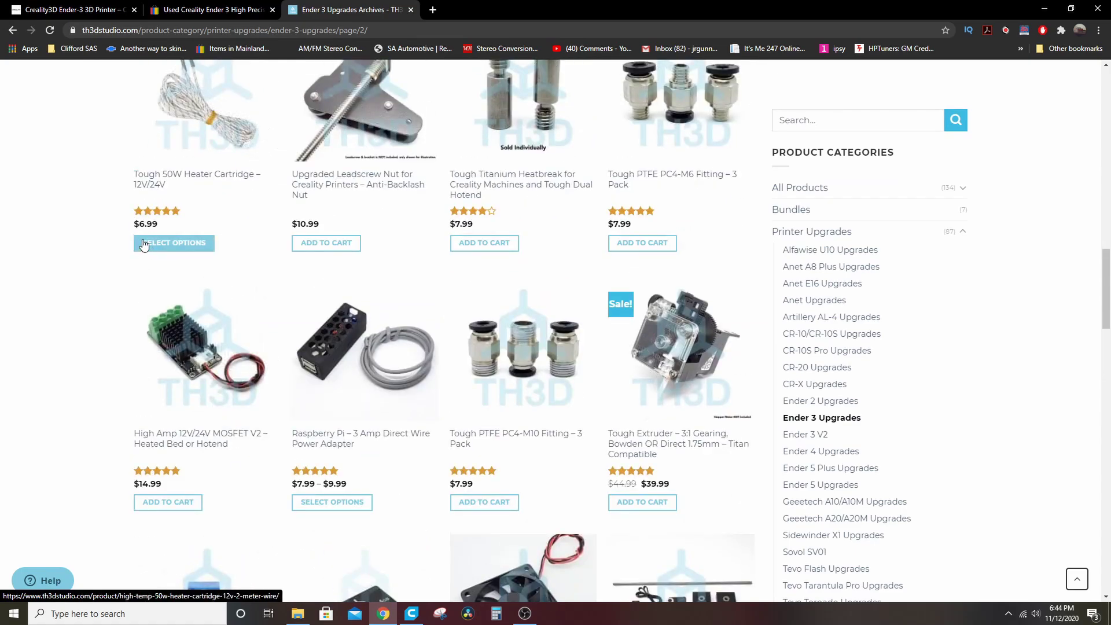
{"action": "scroll", "coordinate": [144, 245], "scroll_direction": "up", "scroll_amount": 10}
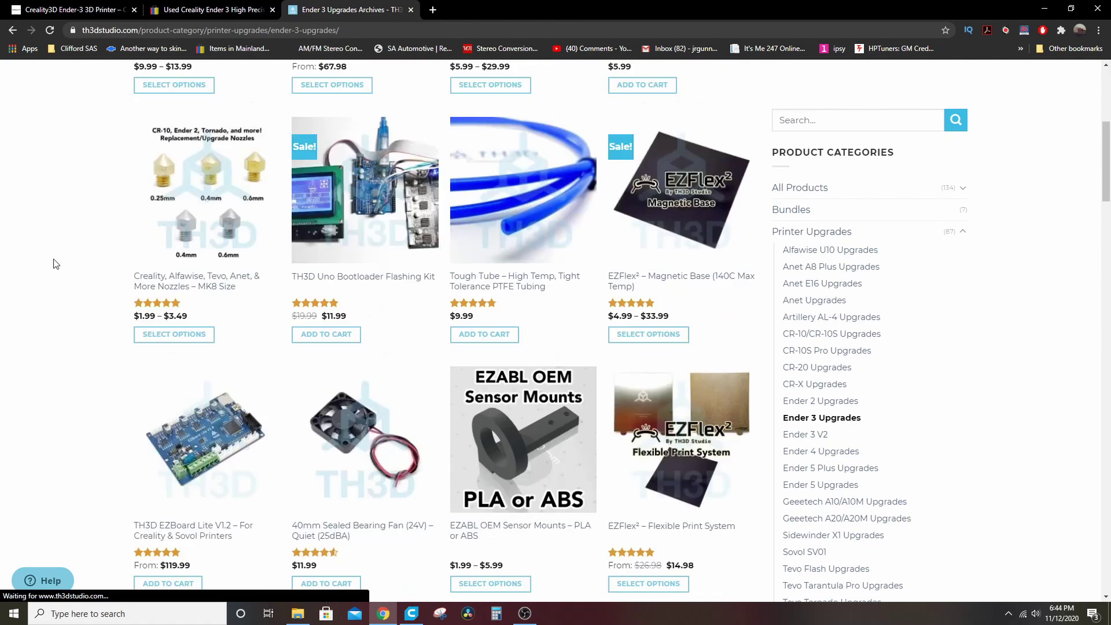
{"action": "scroll", "coordinate": [55, 264], "scroll_direction": "up", "scroll_amount": 6}
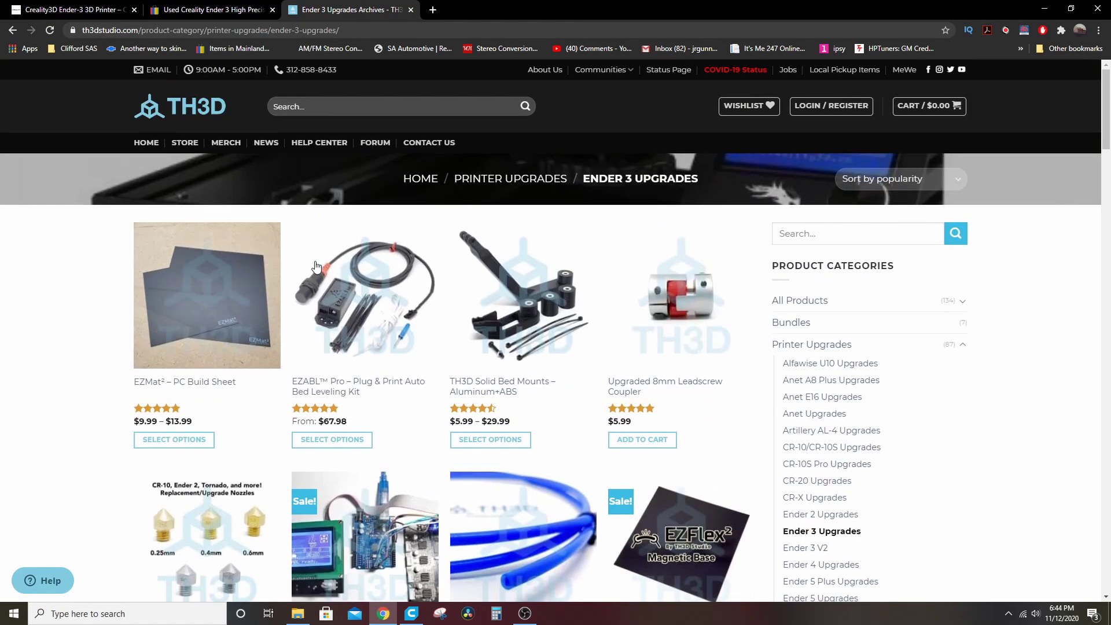
{"action": "left_click", "coordinate": [433, 10]}
{"action": "type", "text": "thingiverse.com"}
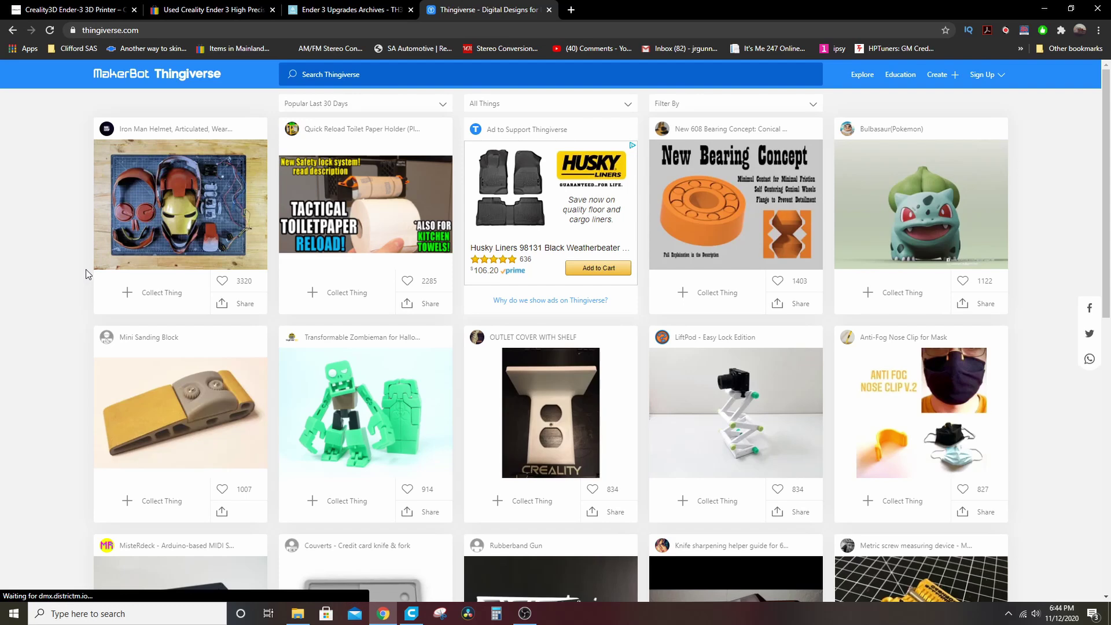
Step: Browse the popular Thingiverse models, view the 18650 Battery Pack Cap Holder 6s page and return to the listing
{"action": "scroll", "coordinate": [86, 271], "scroll_direction": "down", "scroll_amount": 5}
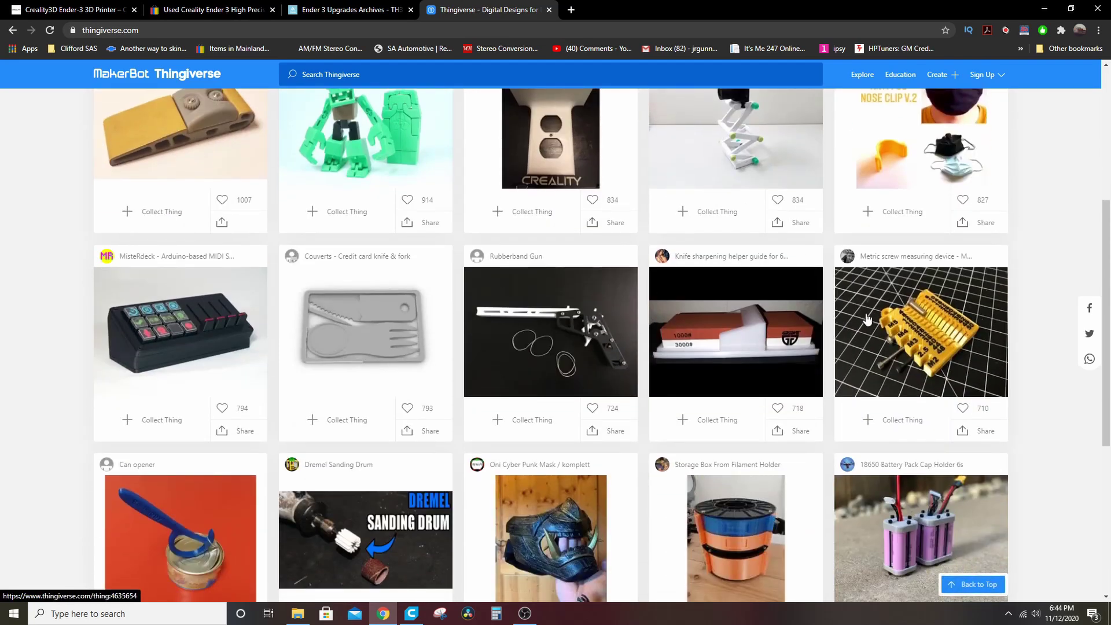
{"action": "scroll", "coordinate": [891, 330], "scroll_direction": "down", "scroll_amount": 3}
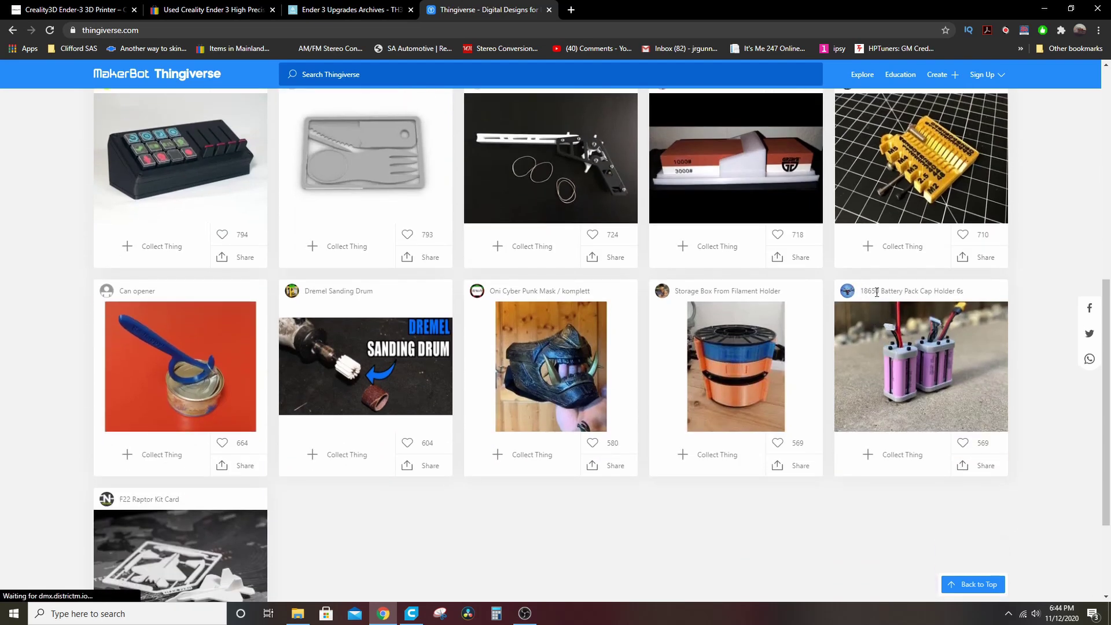
{"action": "left_click", "coordinate": [922, 352]}
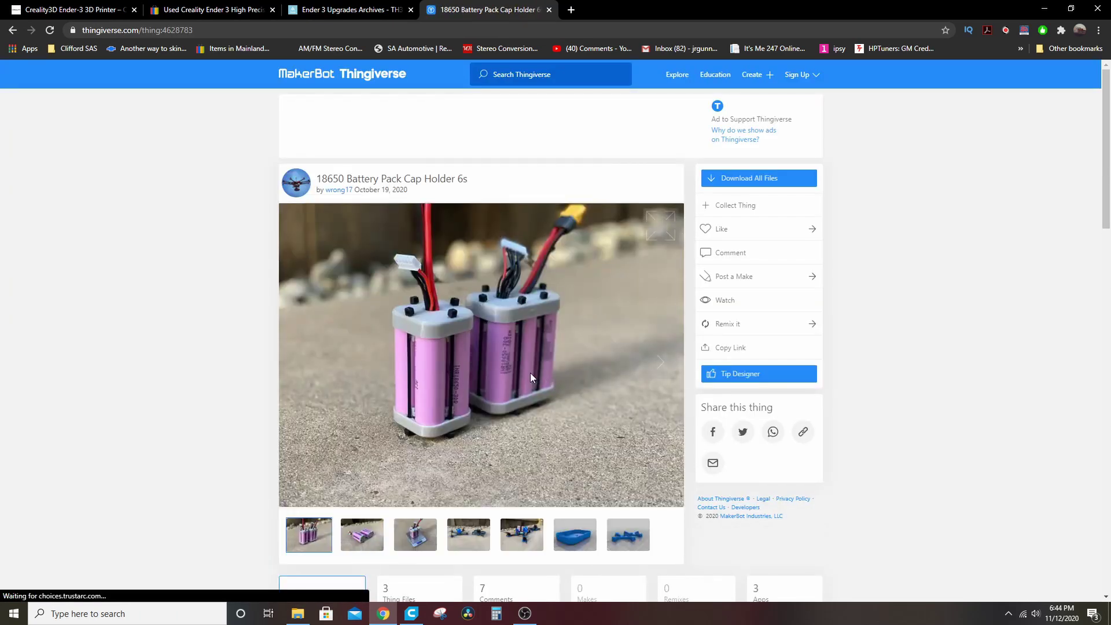
{"action": "left_click", "coordinate": [12, 29]}
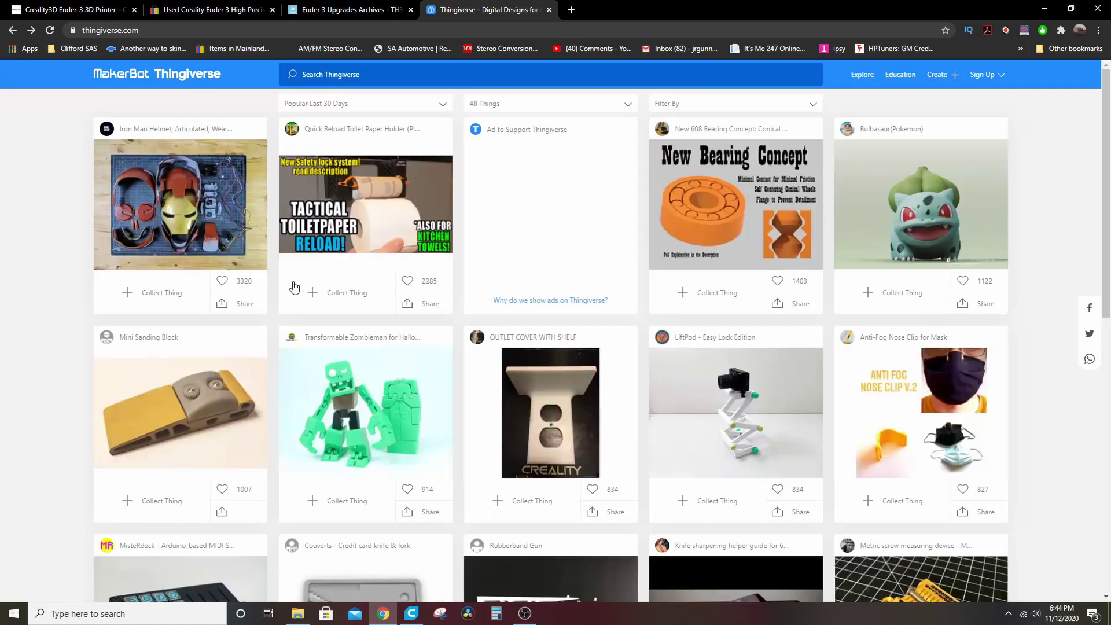
Step: Look through the rest of the popular models and browse page 2 of the listing
{"action": "scroll", "coordinate": [87, 313], "scroll_direction": "down", "scroll_amount": 6}
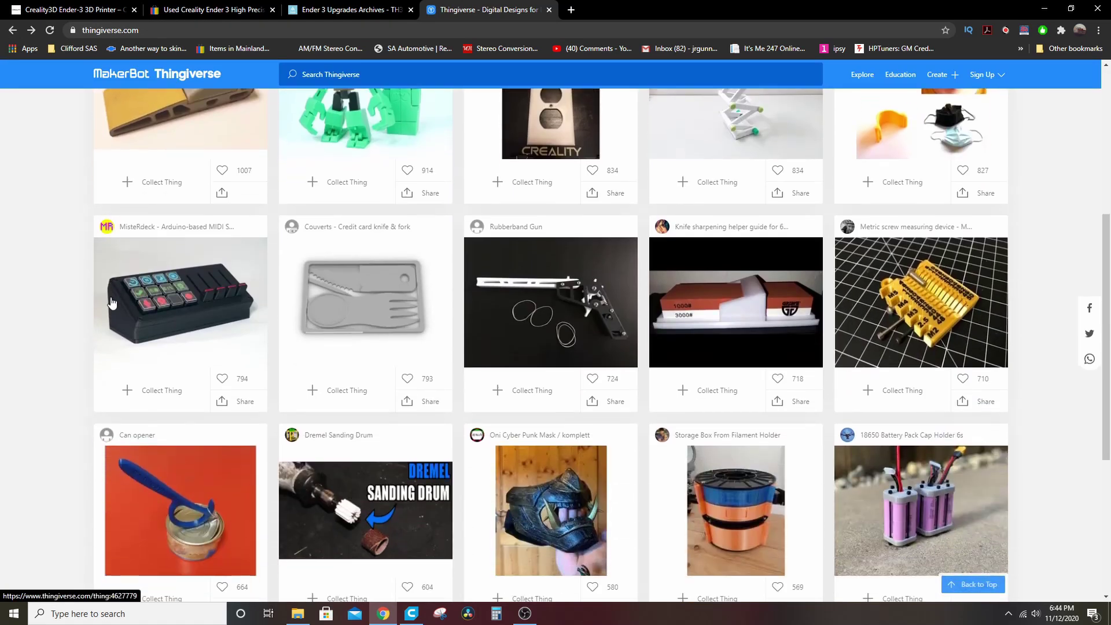
{"action": "scroll", "coordinate": [113, 303], "scroll_direction": "down", "scroll_amount": 4}
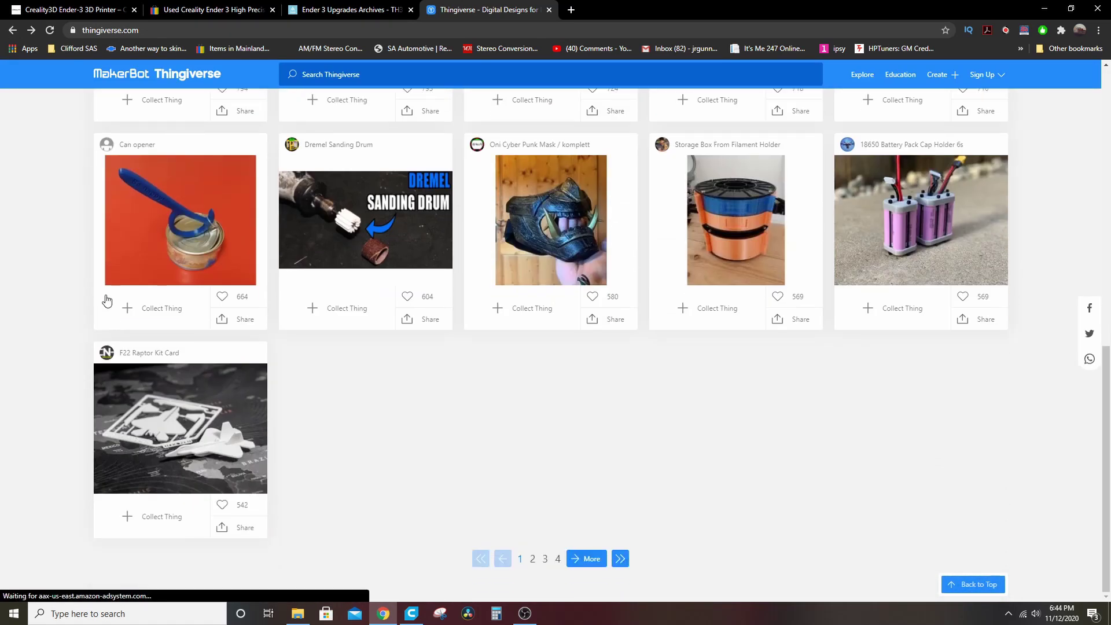
{"action": "left_click", "coordinate": [533, 560]}
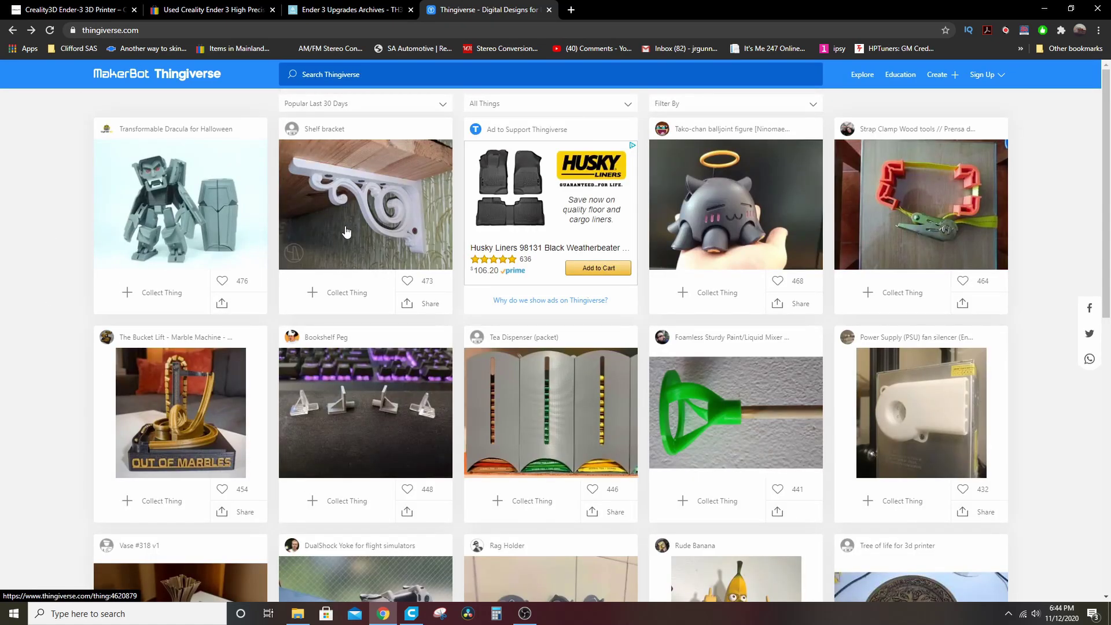
{"action": "scroll", "coordinate": [346, 232], "scroll_direction": "down", "scroll_amount": 1}
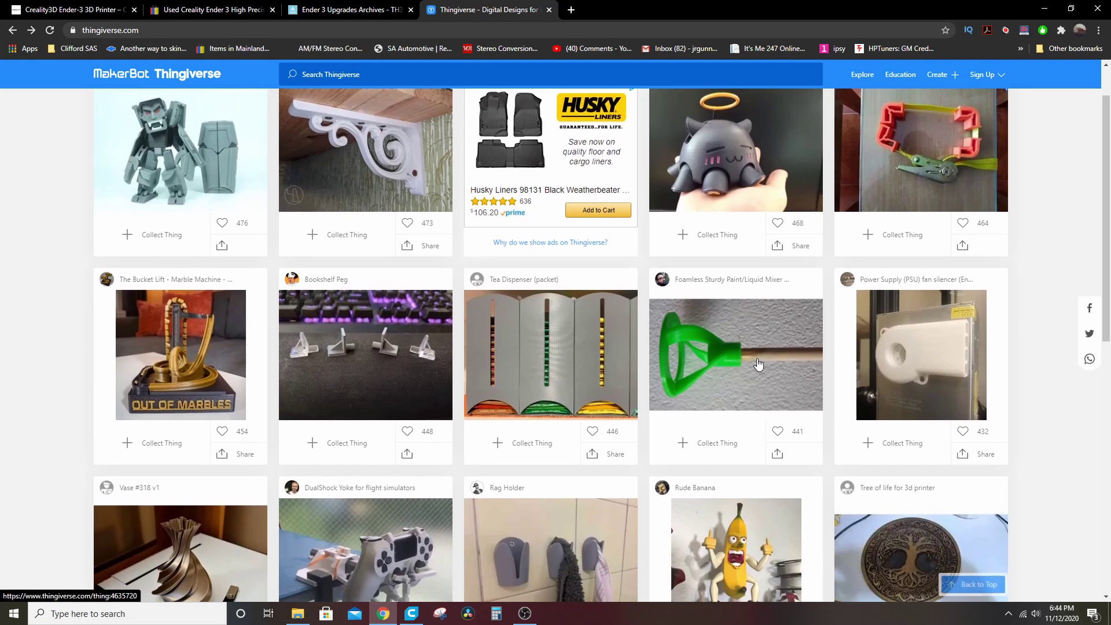
{"action": "scroll", "coordinate": [518, 307], "scroll_direction": "down", "scroll_amount": 1}
{"action": "scroll", "coordinate": [364, 263], "scroll_direction": "up", "scroll_amount": 2}
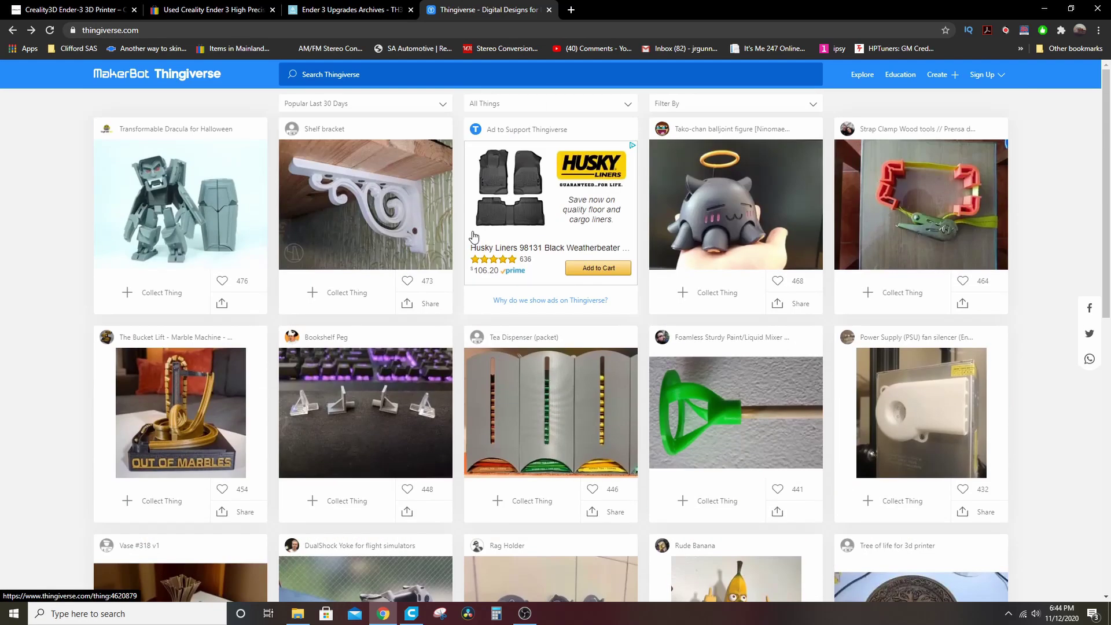
Step: Search Thingiverse for "gauge pod" and look through the first page of results
{"action": "left_click", "coordinate": [380, 73]}
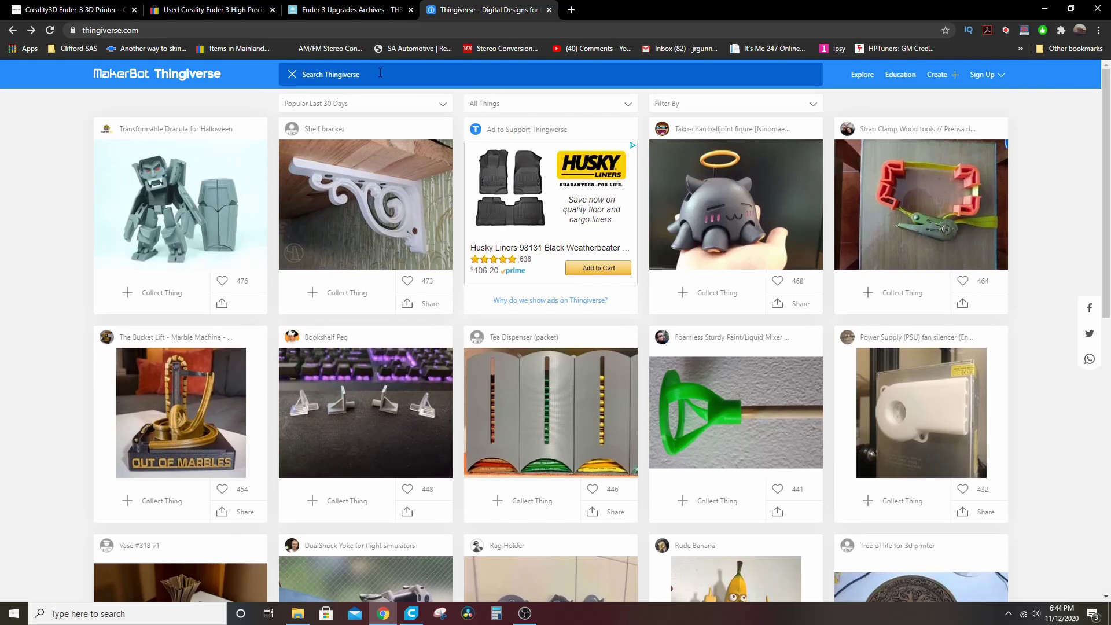
{"action": "type", "text": "gauge pod"}
{"action": "key", "text": "Return"}
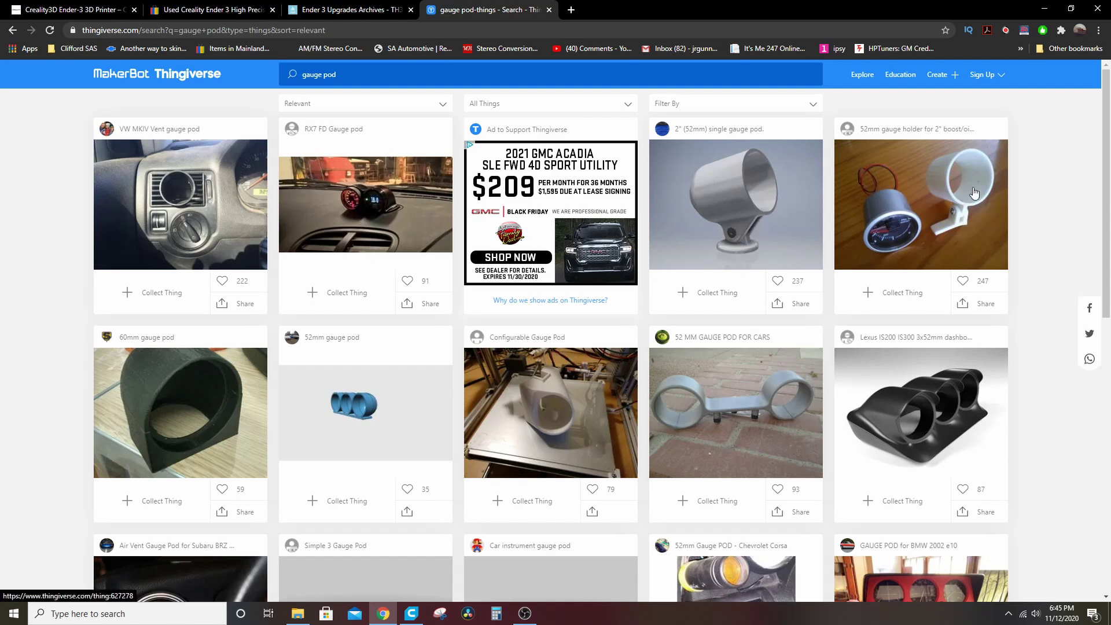
{"action": "scroll", "coordinate": [885, 272], "scroll_direction": "down", "scroll_amount": 1}
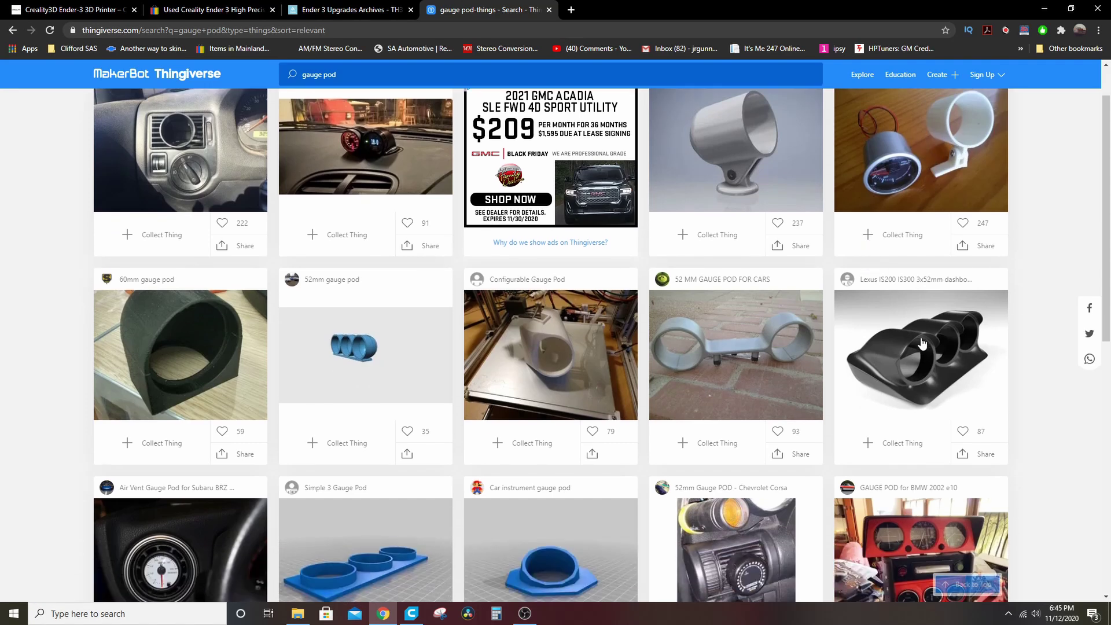
{"action": "scroll", "coordinate": [916, 327], "scroll_direction": "down", "scroll_amount": 2}
{"action": "scroll", "coordinate": [367, 435], "scroll_direction": "down", "scroll_amount": 2}
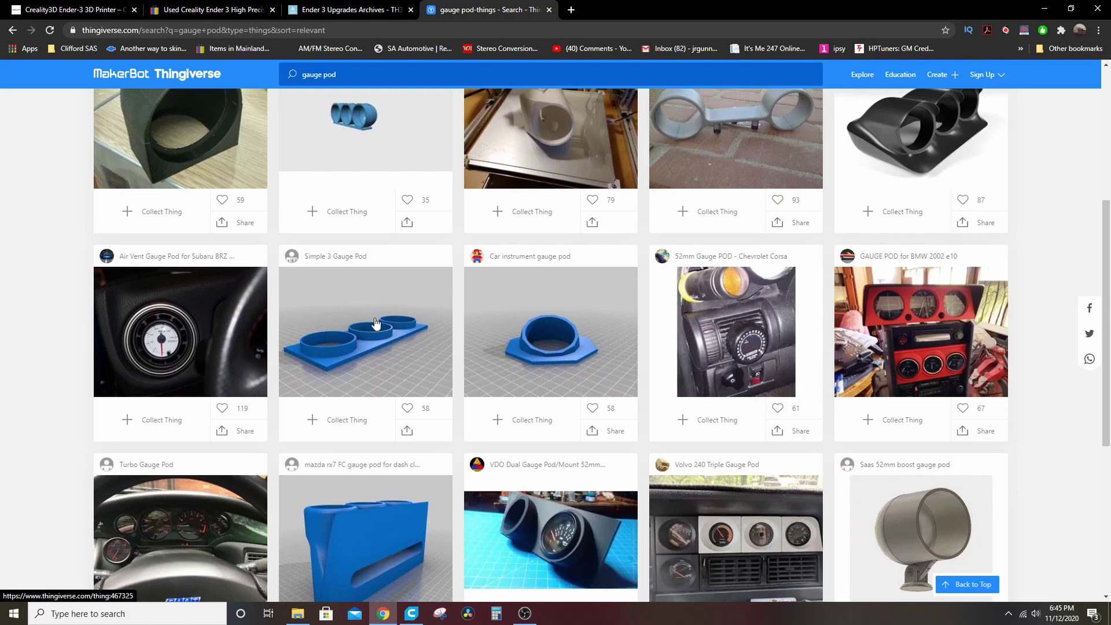
{"action": "scroll", "coordinate": [45, 320], "scroll_direction": "down", "scroll_amount": 2}
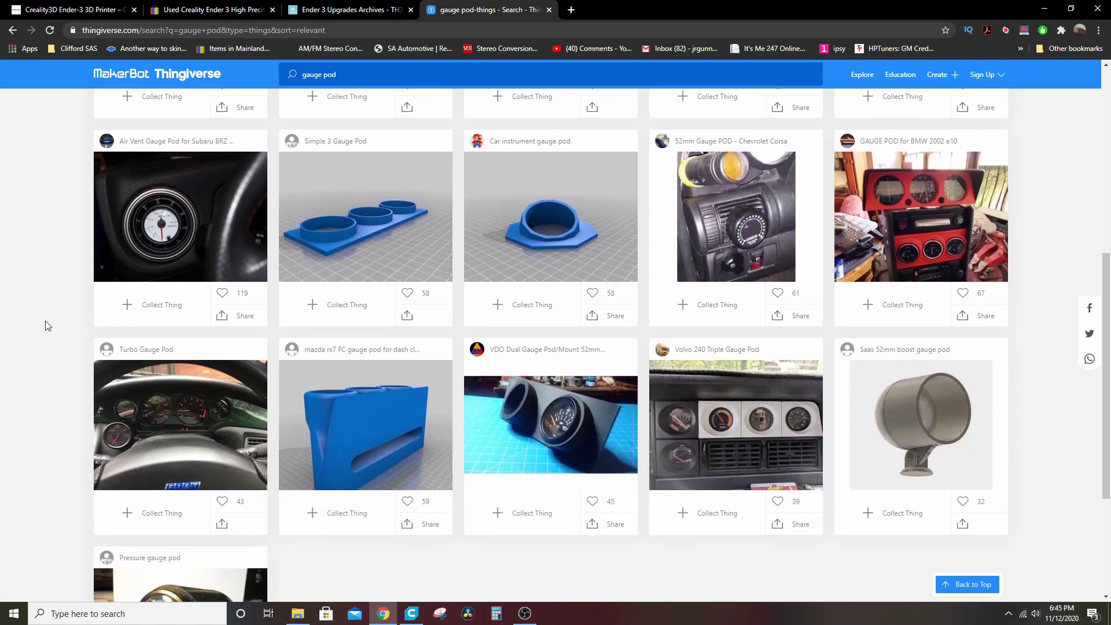
{"action": "scroll", "coordinate": [44, 313], "scroll_direction": "down", "scroll_amount": 2}
{"action": "scroll", "coordinate": [47, 312], "scroll_direction": "down", "scroll_amount": 2}
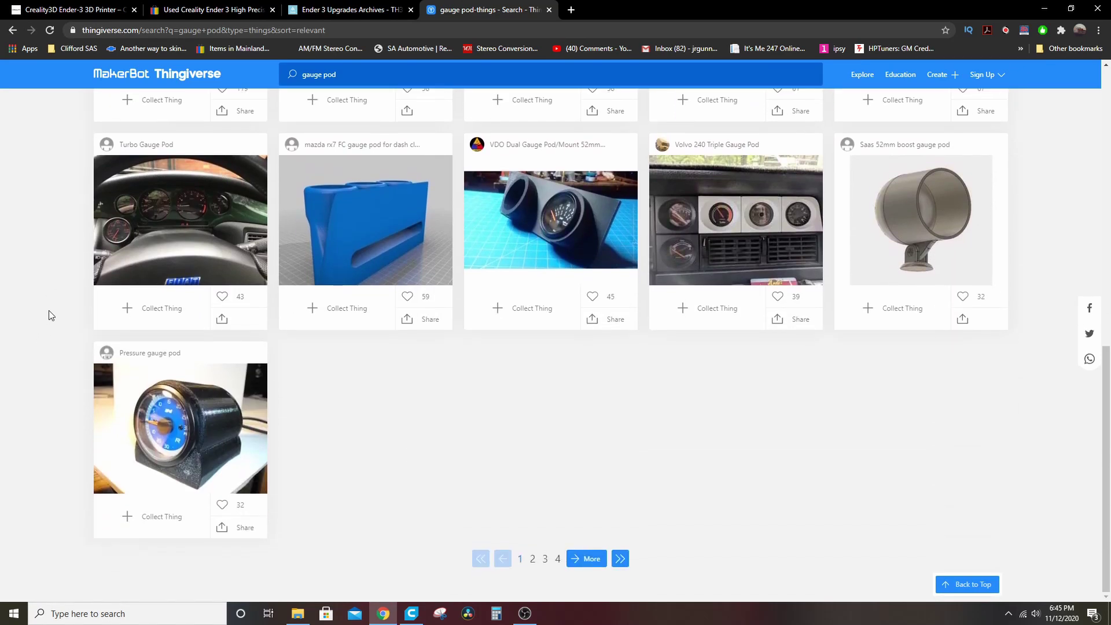
Step: Examine the gauge pod models on page 2 of the search results
{"action": "left_click", "coordinate": [533, 559]}
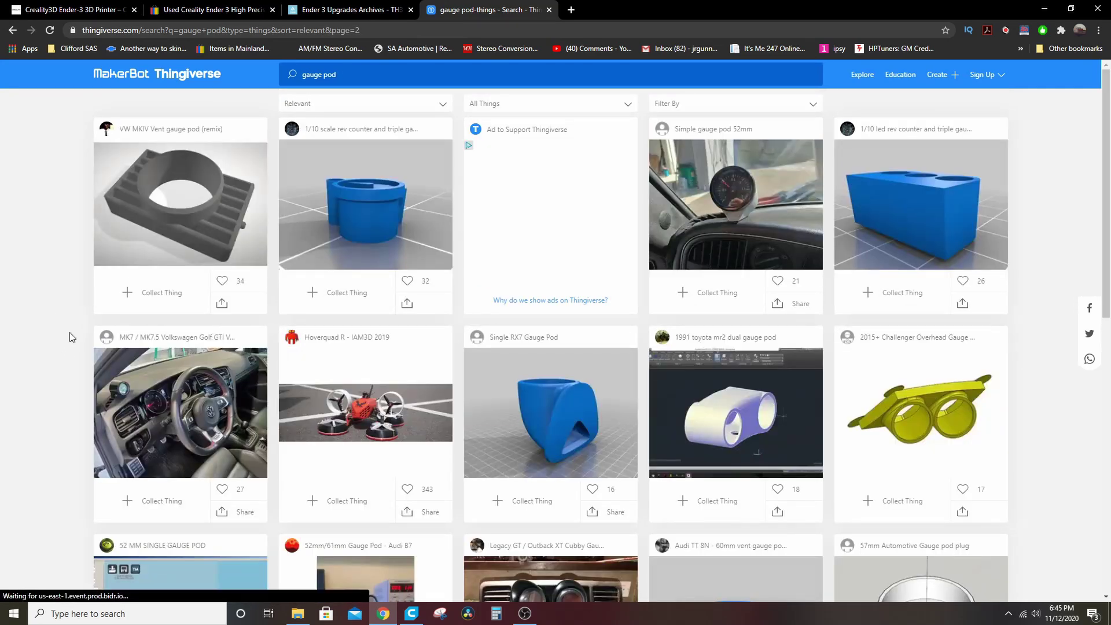
{"action": "scroll", "coordinate": [72, 328], "scroll_direction": "down", "scroll_amount": 10}
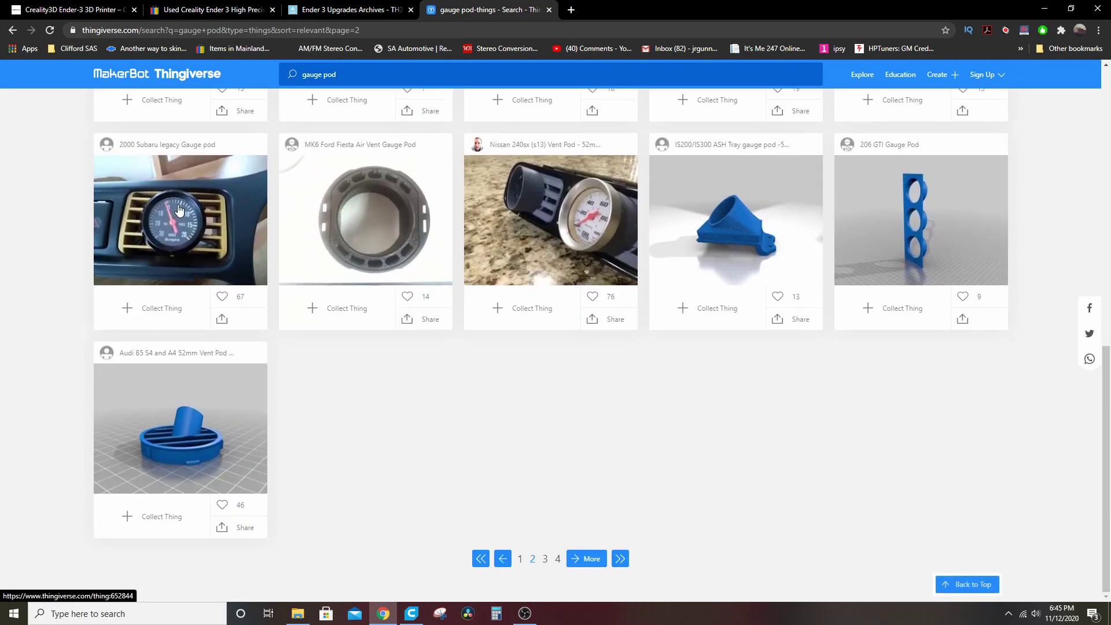
{"action": "scroll", "coordinate": [382, 413], "scroll_direction": "up", "scroll_amount": 10}
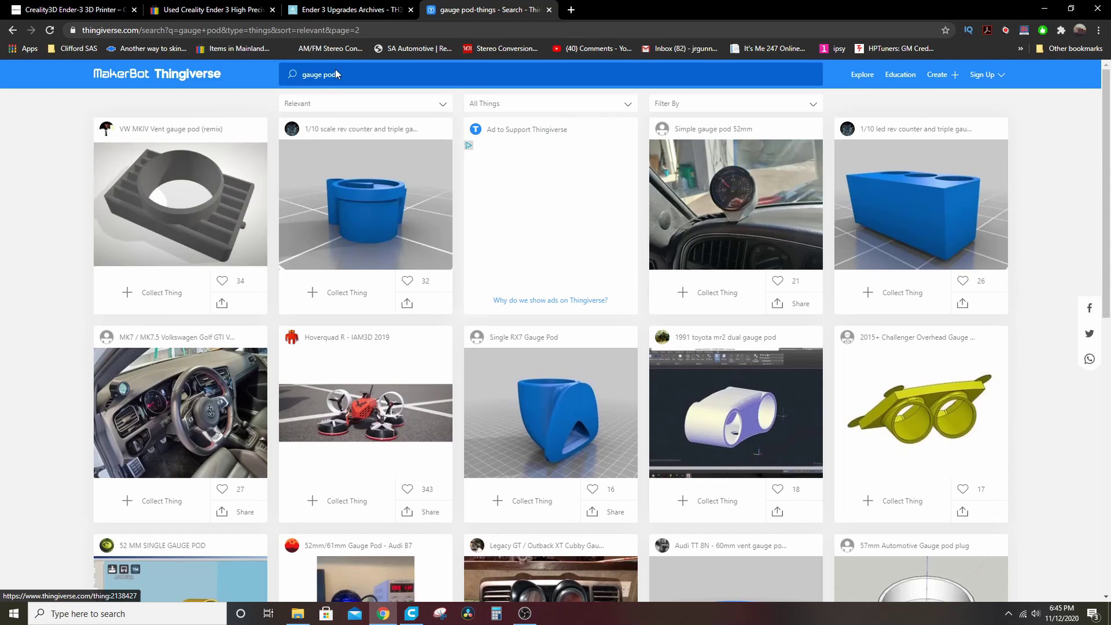
Step: Search Thingiverse for "tablet holder car" and view the Car Vent Gravity Phone Holder and Car back seat tablet mount pages
{"action": "left_click", "coordinate": [293, 74]}
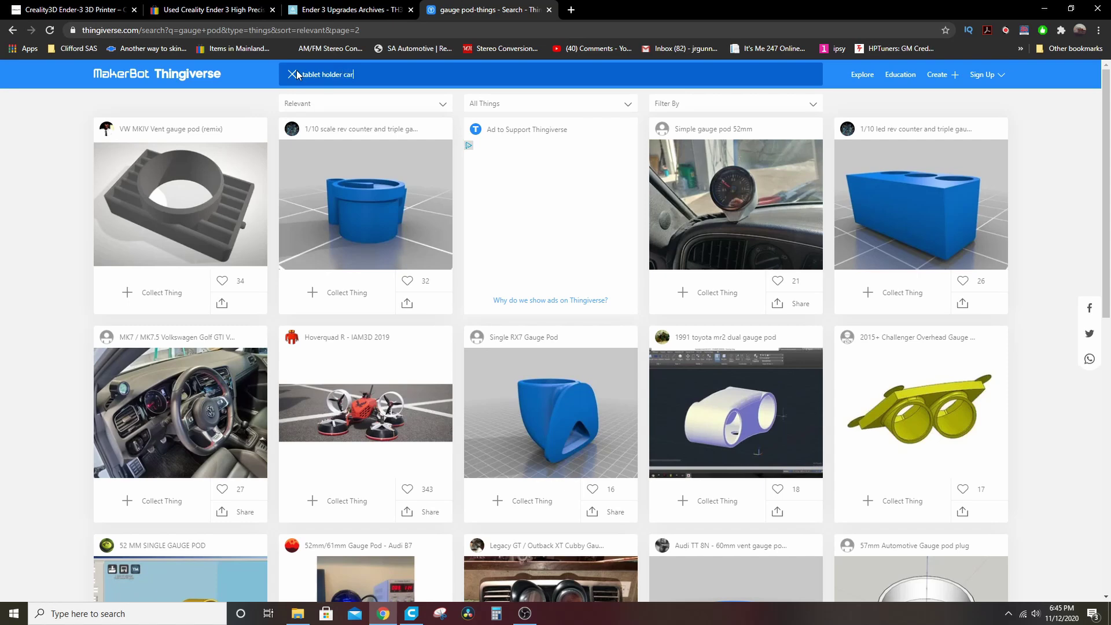
{"action": "key", "text": "Return"}
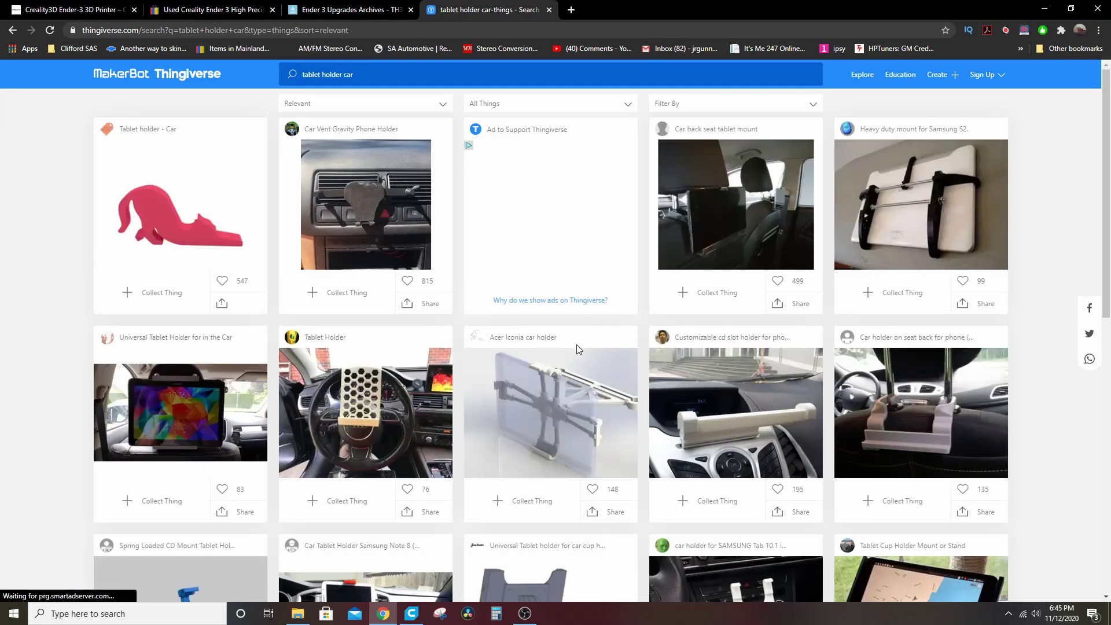
{"action": "left_click", "coordinate": [357, 198]}
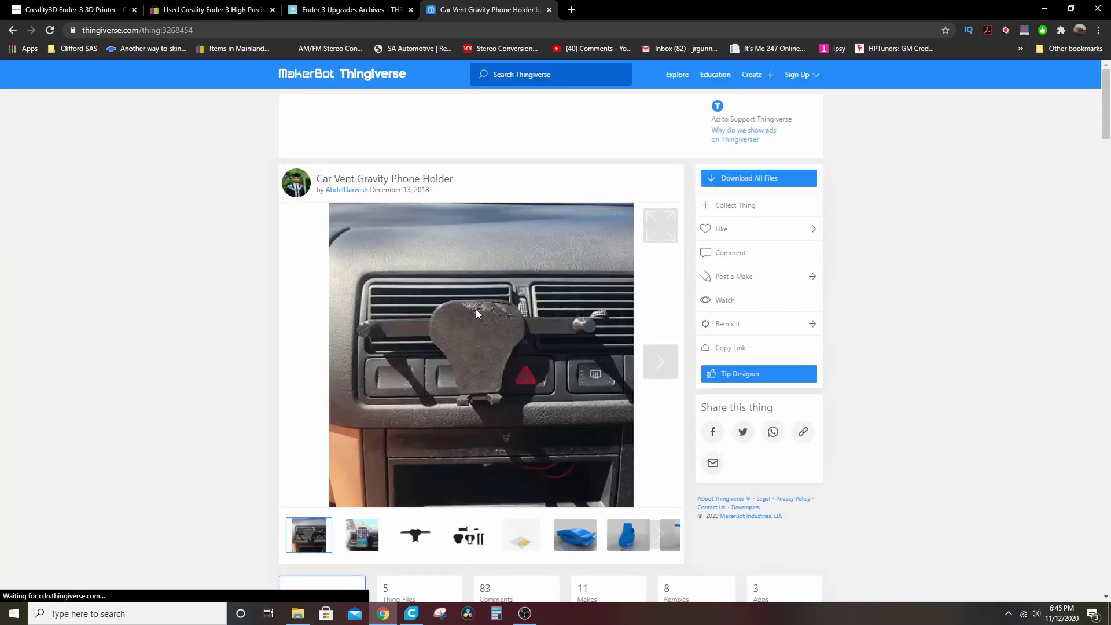
{"action": "left_click", "coordinate": [13, 30]}
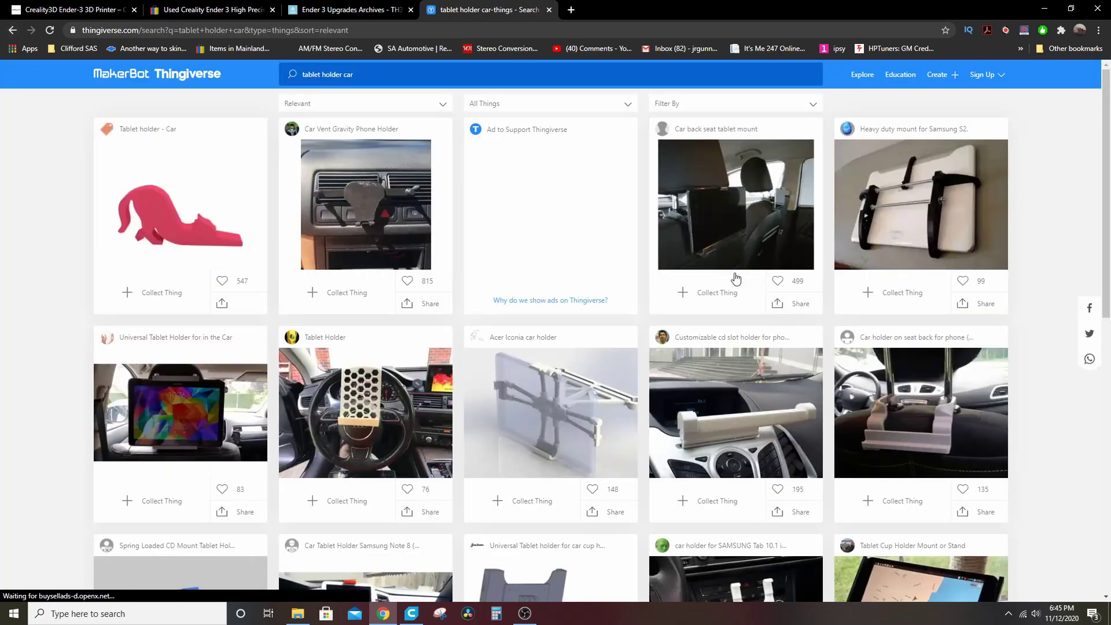
{"action": "left_click", "coordinate": [691, 198]}
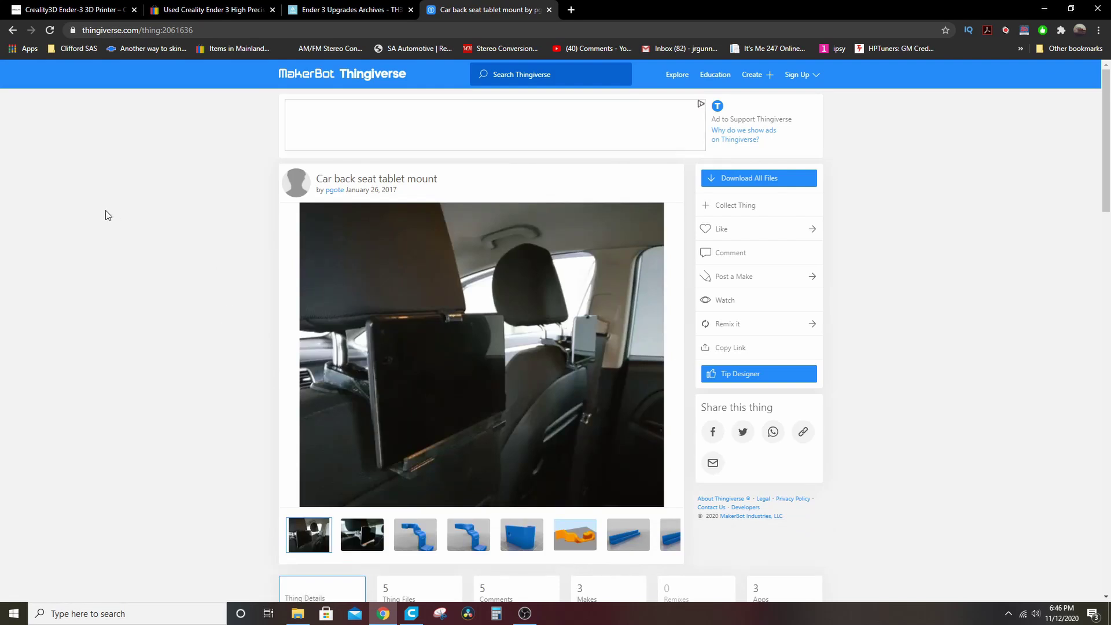
{"action": "left_click", "coordinate": [12, 30]}
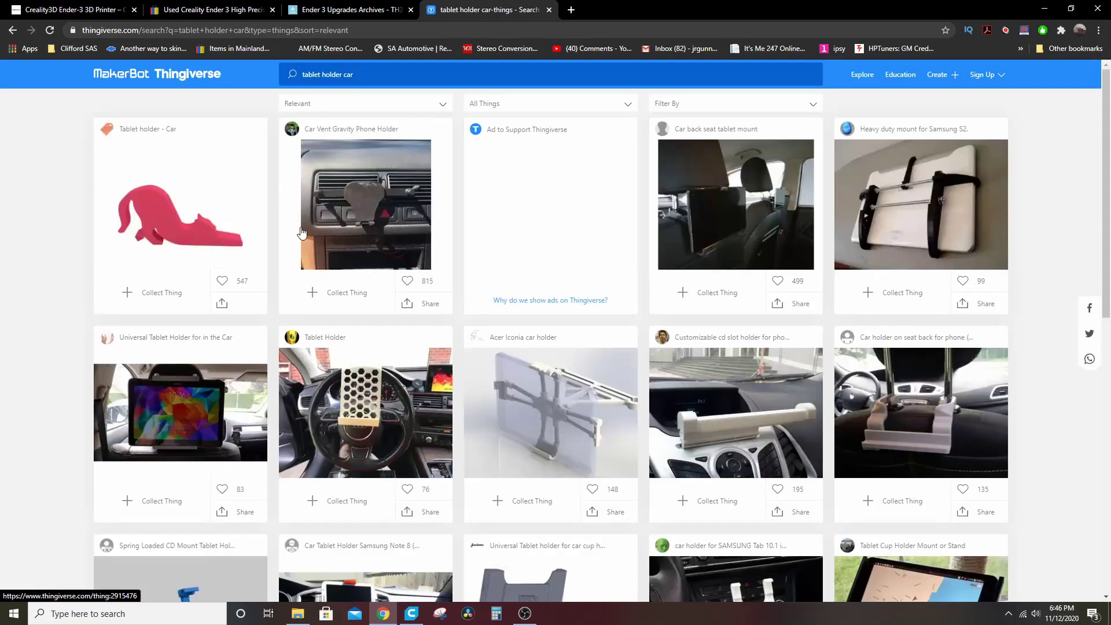
Step: Go to yeggi.com and browse its most searched model selections down to the recently indexed models
{"action": "left_click", "coordinate": [174, 30]}
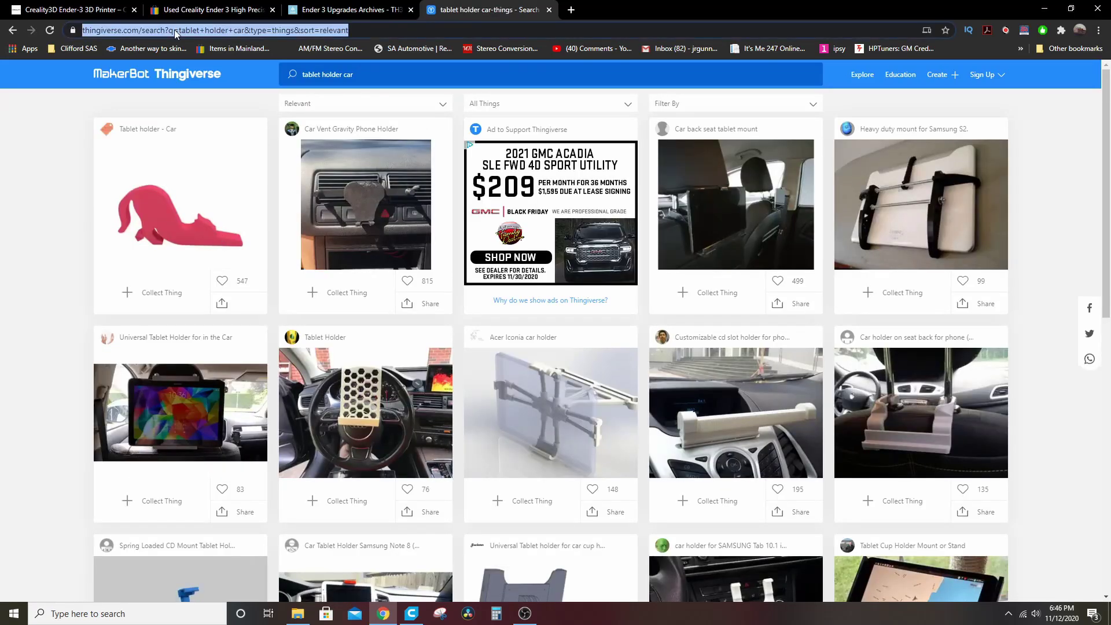
{"action": "type", "text": "yeggi.com"}
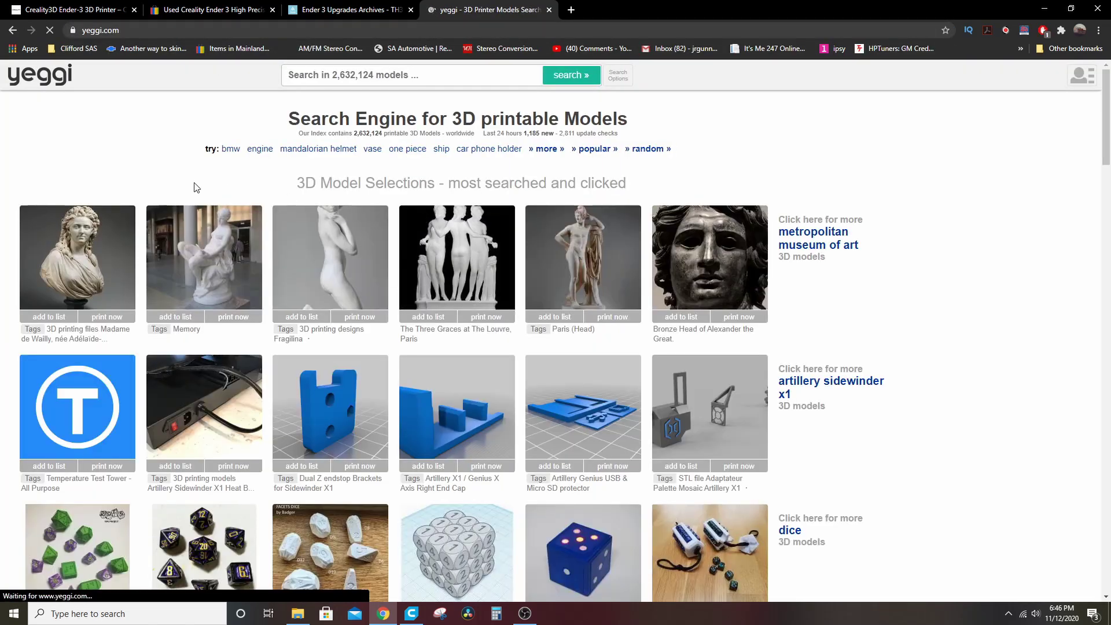
{"action": "scroll", "coordinate": [210, 293], "scroll_direction": "down", "scroll_amount": 4}
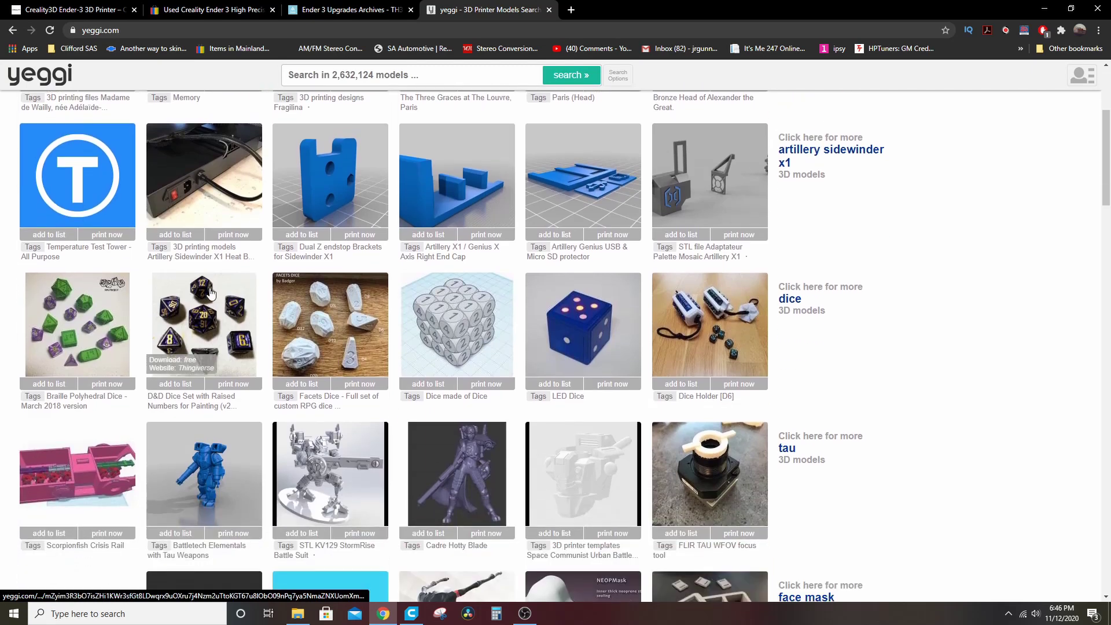
{"action": "scroll", "coordinate": [210, 293], "scroll_direction": "down", "scroll_amount": 3}
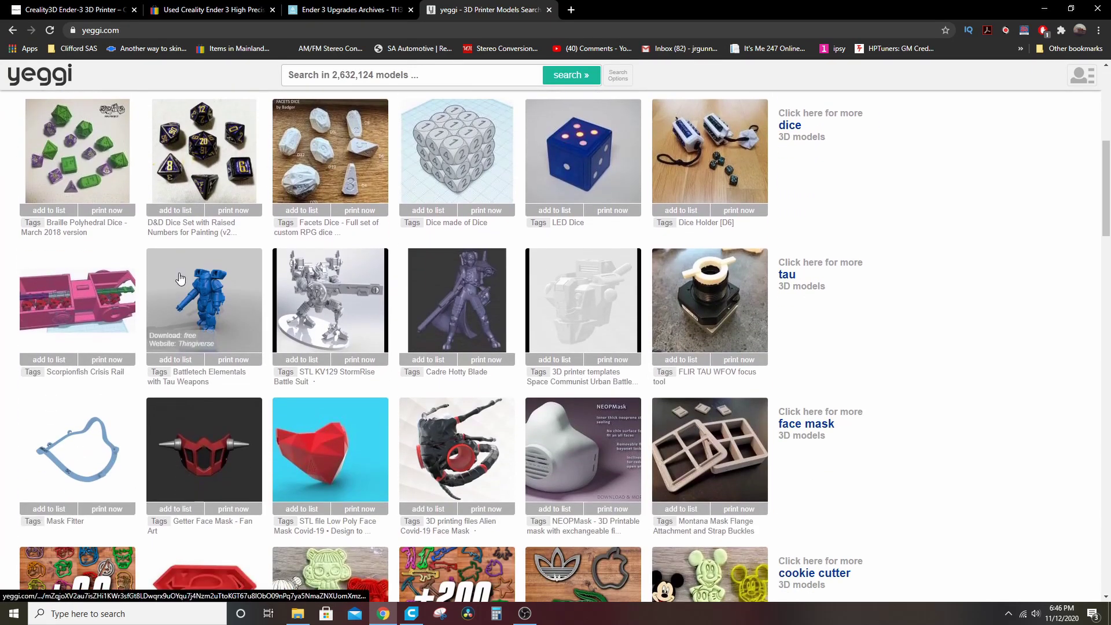
{"action": "scroll", "coordinate": [75, 301], "scroll_direction": "down", "scroll_amount": 2}
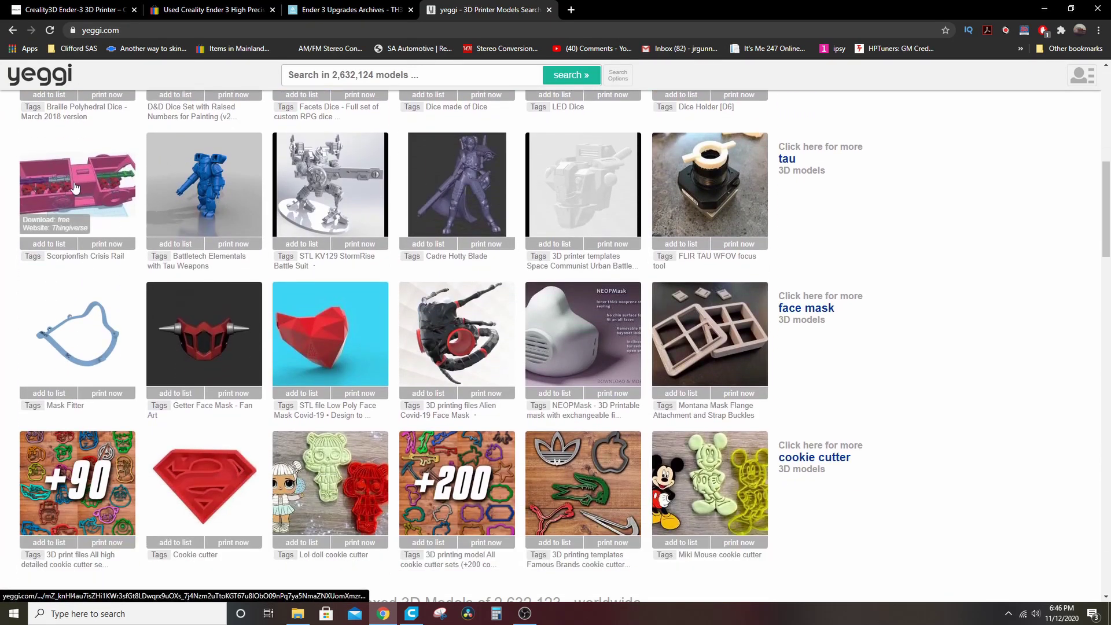
{"action": "scroll", "coordinate": [76, 254], "scroll_direction": "down", "scroll_amount": 2}
{"action": "scroll", "coordinate": [75, 256], "scroll_direction": "down", "scroll_amount": 3}
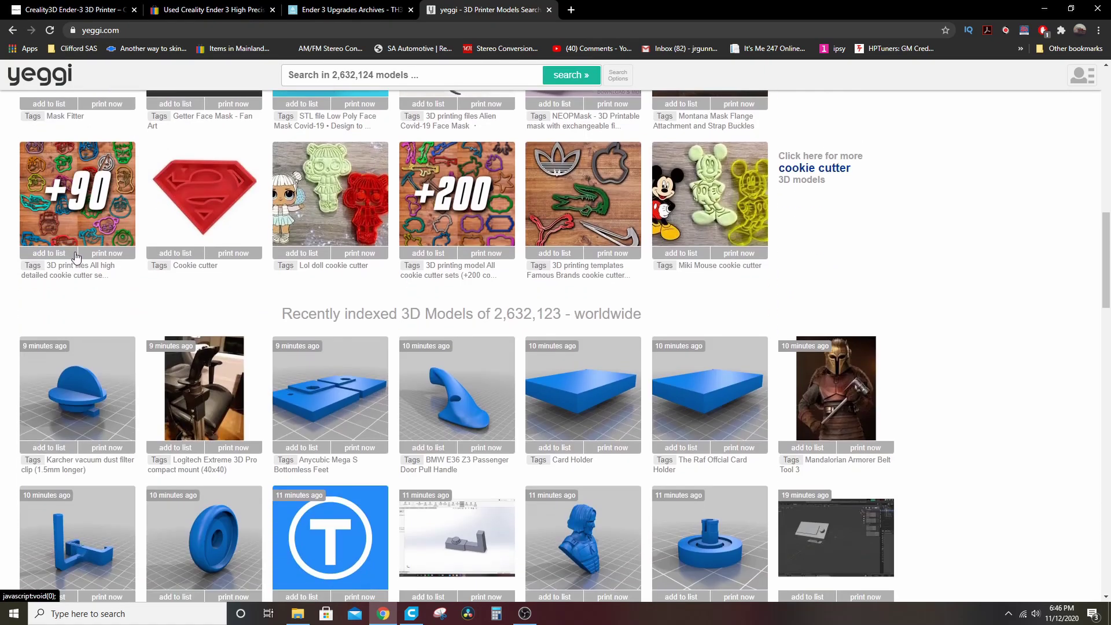
Step: Browse yeggi's recently indexed models, viewing the source pages of the CyberPunk 2077 Keanu Reeves Bust and the Pikachu cookie cutter
{"action": "scroll", "coordinate": [81, 254], "scroll_direction": "down", "scroll_amount": 3}
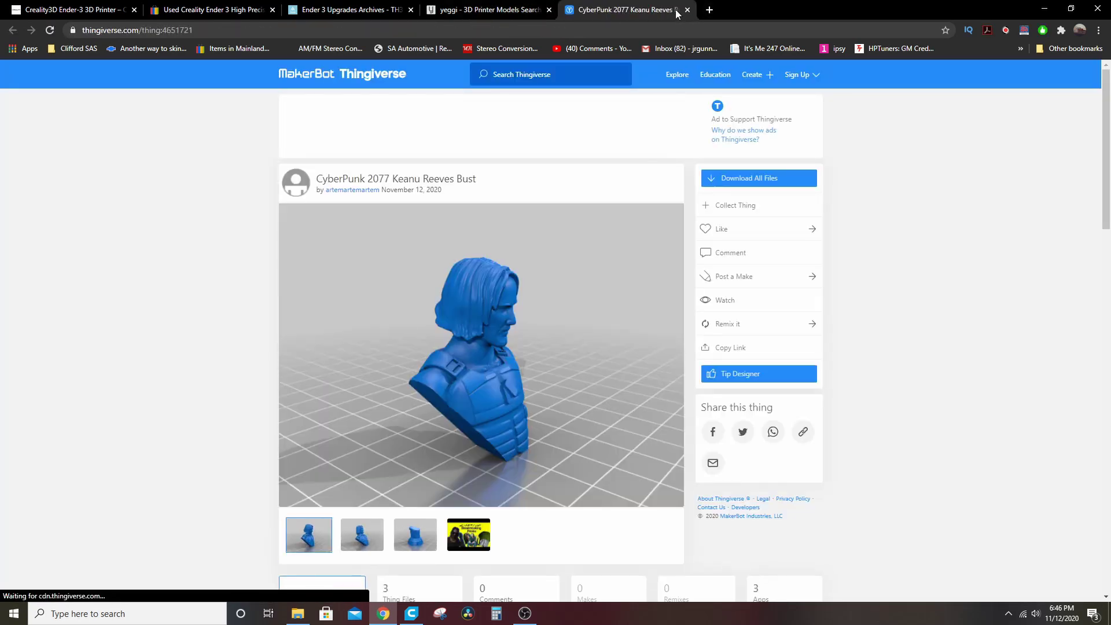
{"action": "left_click", "coordinate": [687, 10]}
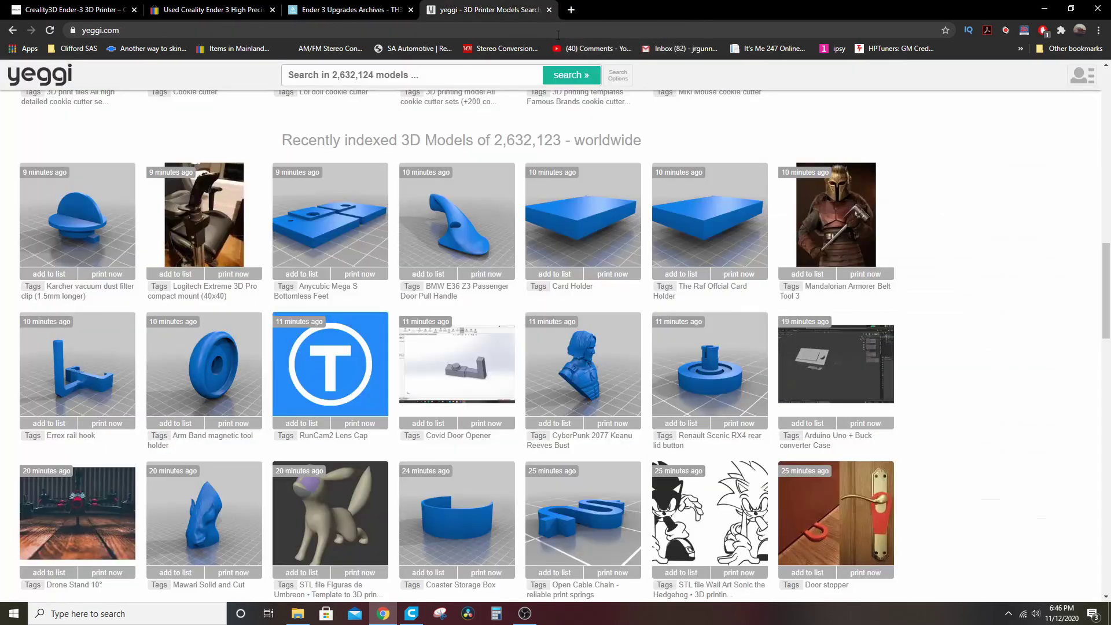
{"action": "scroll", "coordinate": [296, 215], "scroll_direction": "down", "scroll_amount": 3}
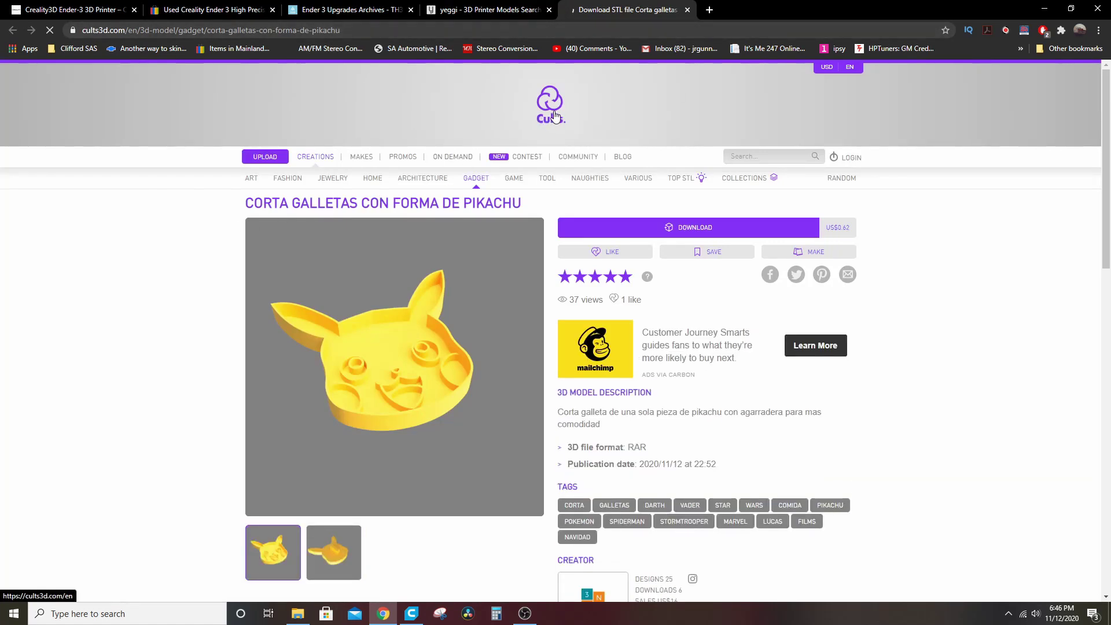
{"action": "left_click", "coordinate": [687, 9]}
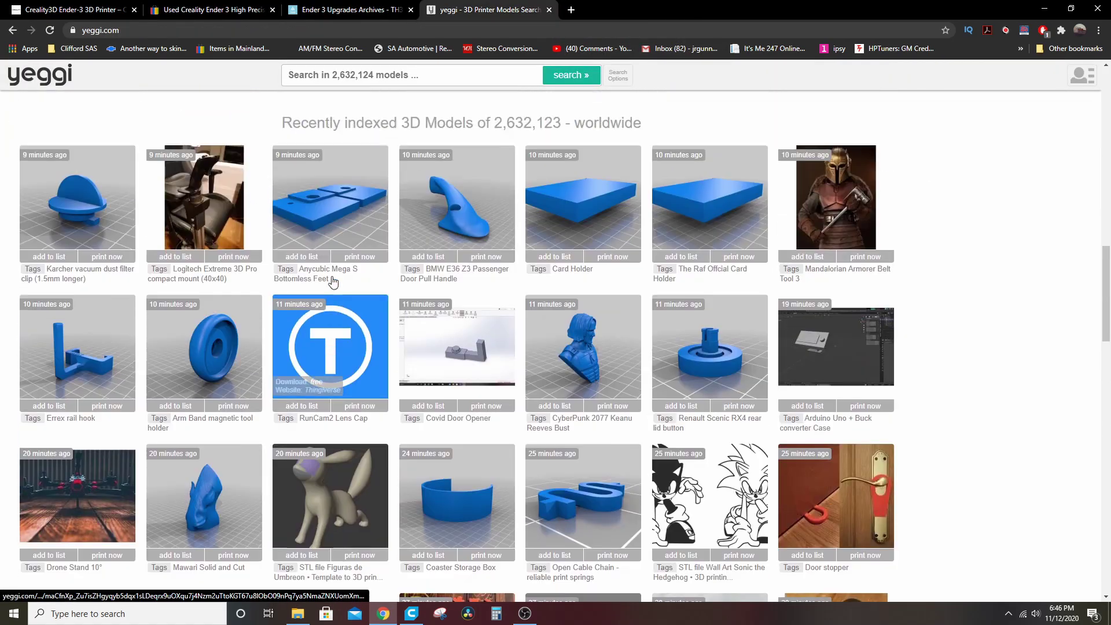
{"action": "scroll", "coordinate": [333, 282], "scroll_direction": "down", "scroll_amount": 4}
{"action": "scroll", "coordinate": [339, 267], "scroll_direction": "up", "scroll_amount": 12}
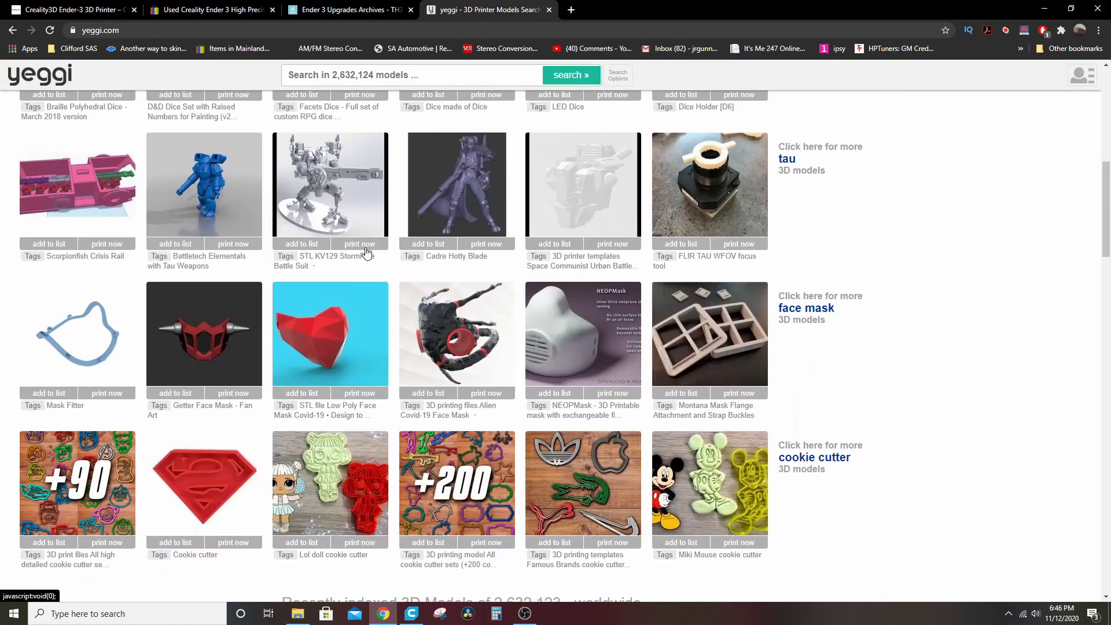
{"action": "scroll", "coordinate": [363, 253], "scroll_direction": "up", "scroll_amount": 9}
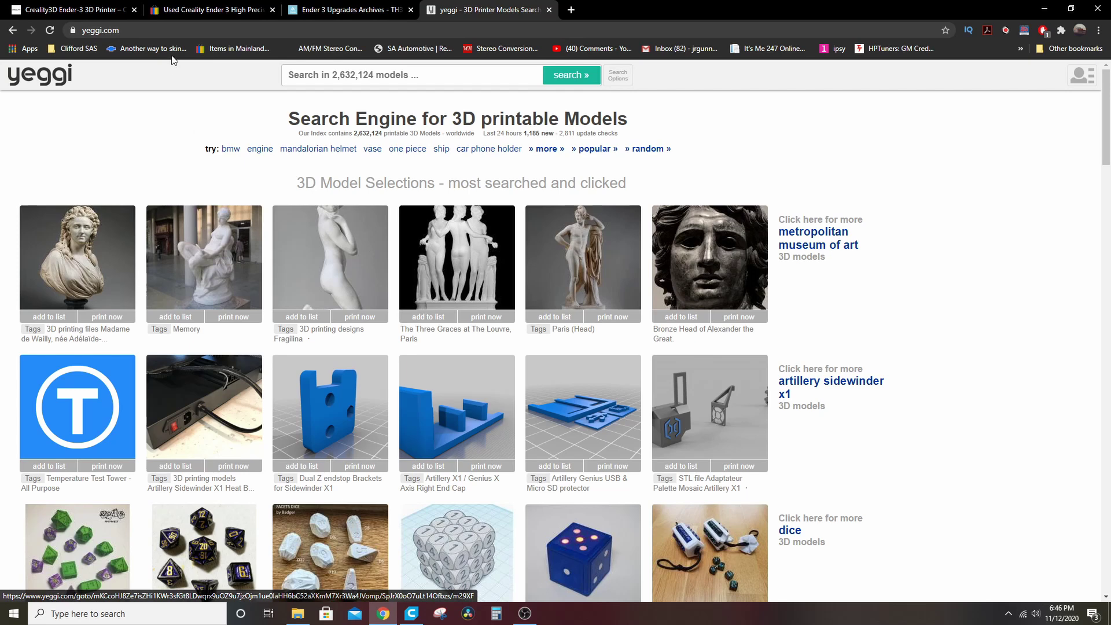
Step: Search the web for "microcenter" and open the Micro Center website, dismissing its store selection prompt
{"action": "left_click", "coordinate": [174, 30]}
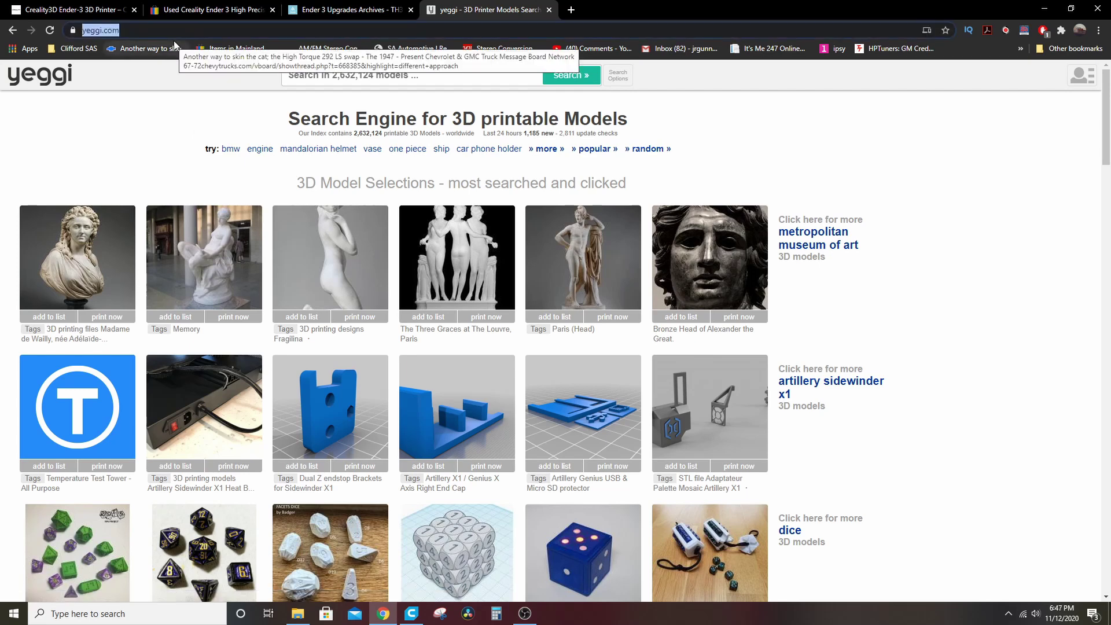
{"action": "type", "text": "a"}
{"action": "key", "text": "BackSpace"}
{"action": "key", "text": "BackSpace"}
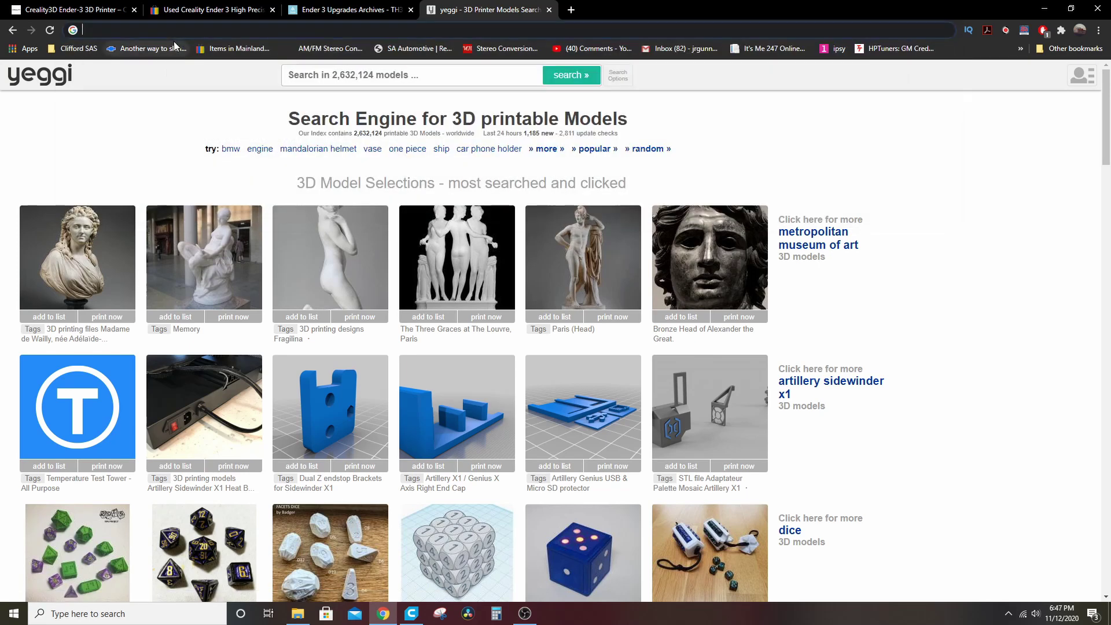
{"action": "type", "text": "micro"}
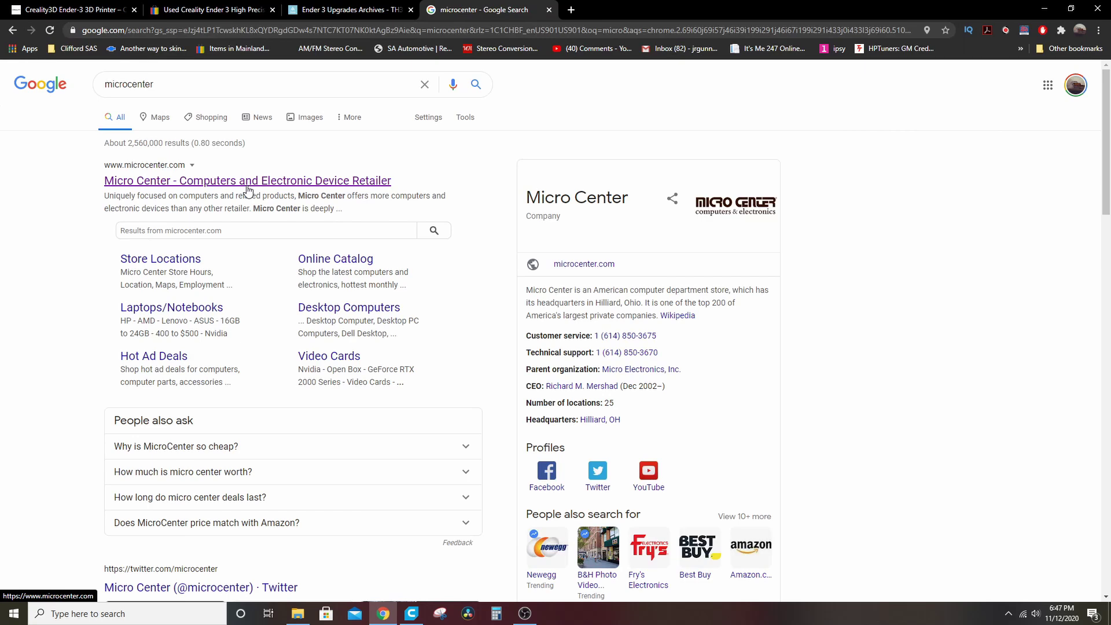
{"action": "left_click", "coordinate": [251, 181]}
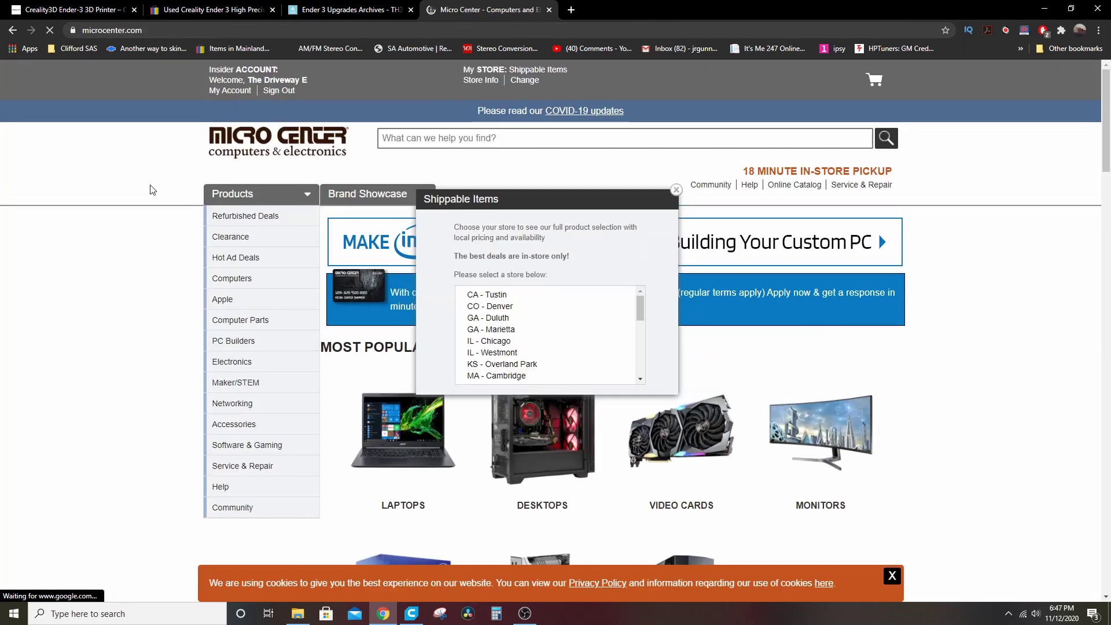
{"action": "left_click", "coordinate": [662, 195]}
Step: Search Micro Center for "filament" and look through the listed spools
{"action": "left_click", "coordinate": [481, 145]}
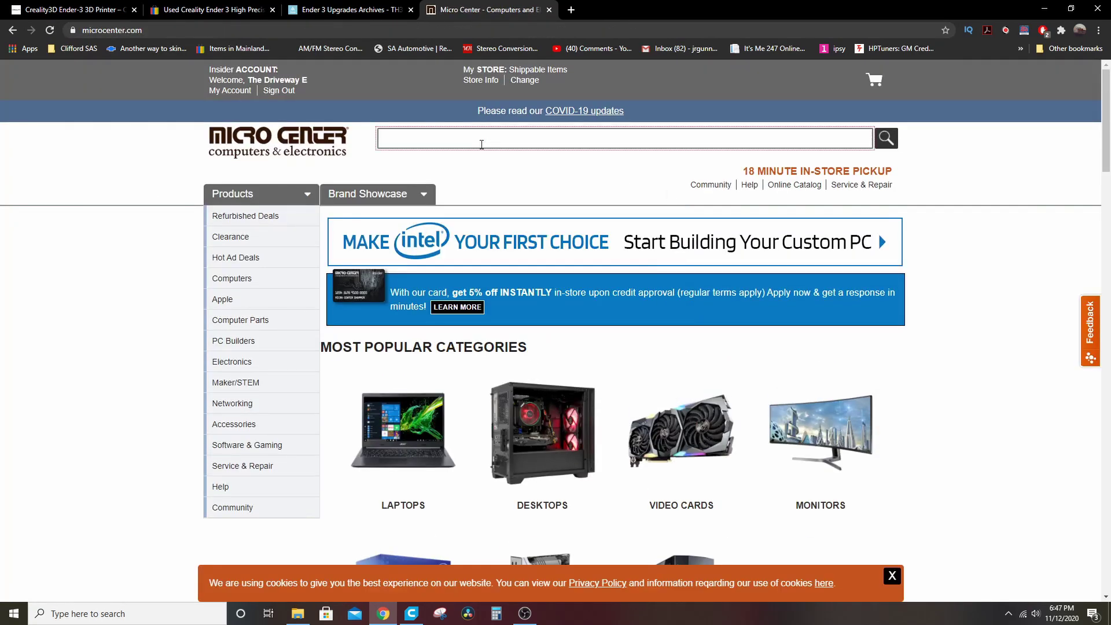
{"action": "type", "text": "fil"}
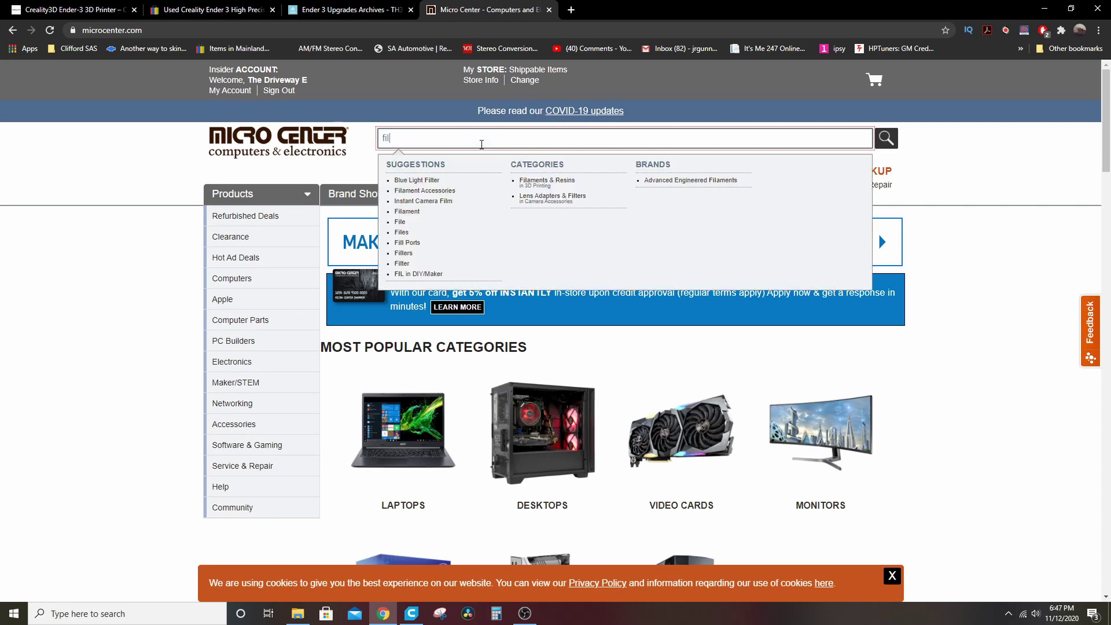
{"action": "type", "text": "ament"}
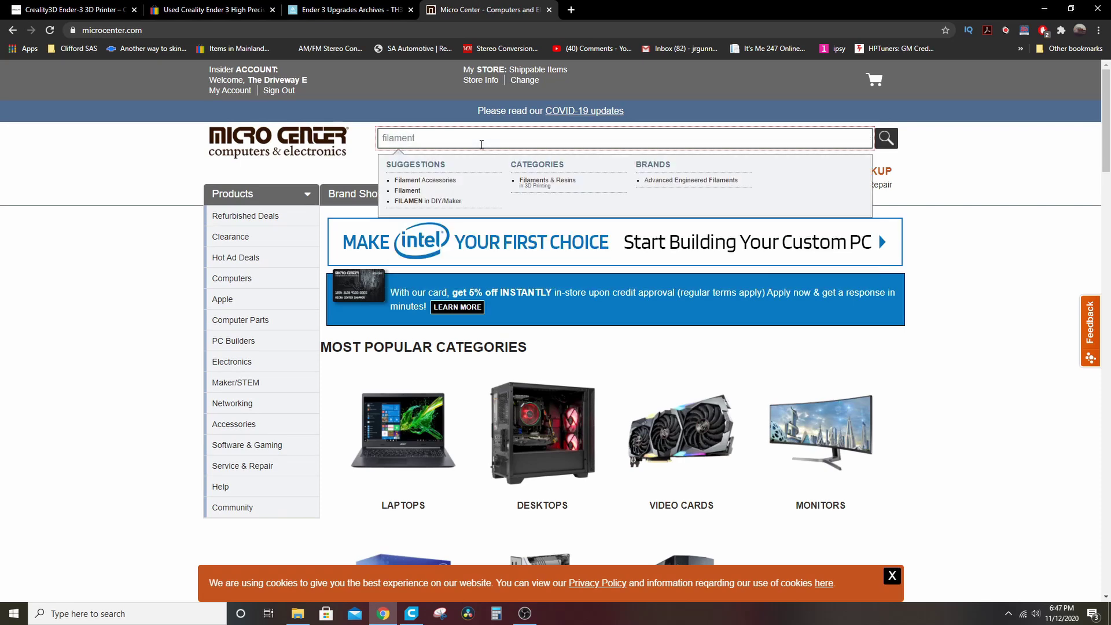
{"action": "key", "text": "Return"}
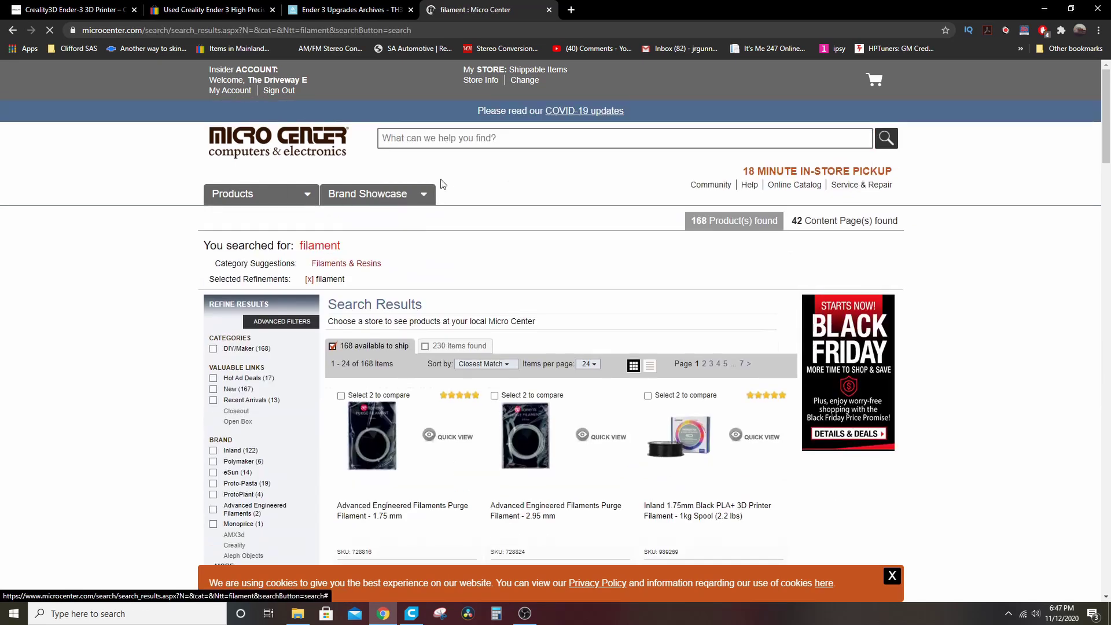
{"action": "scroll", "coordinate": [161, 235], "scroll_direction": "down", "scroll_amount": 2}
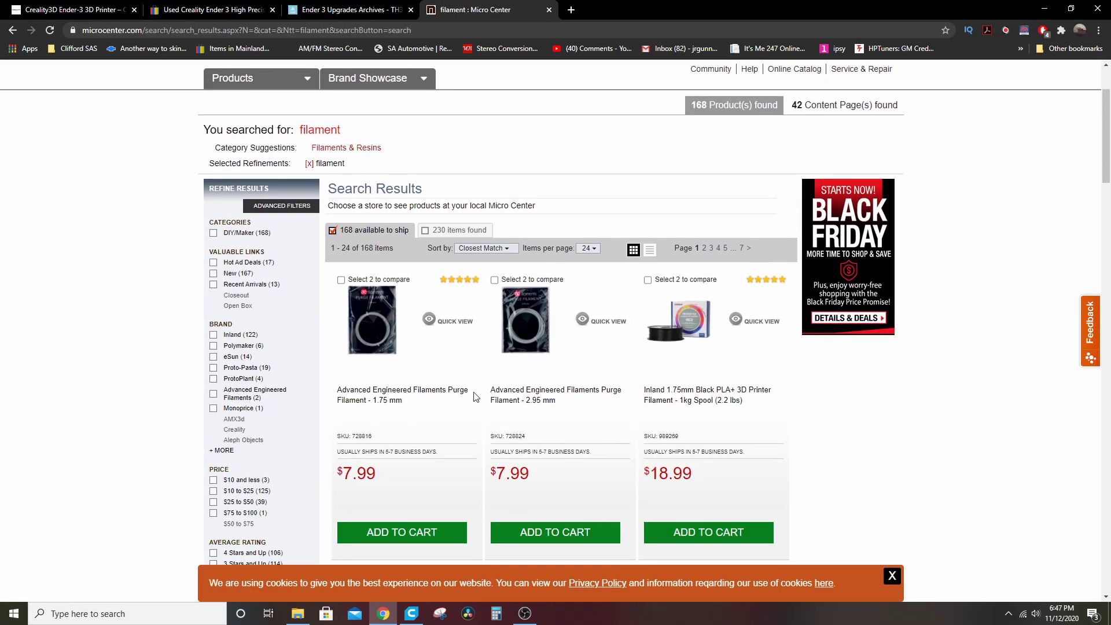
{"action": "scroll", "coordinate": [177, 324], "scroll_direction": "down", "scroll_amount": 7}
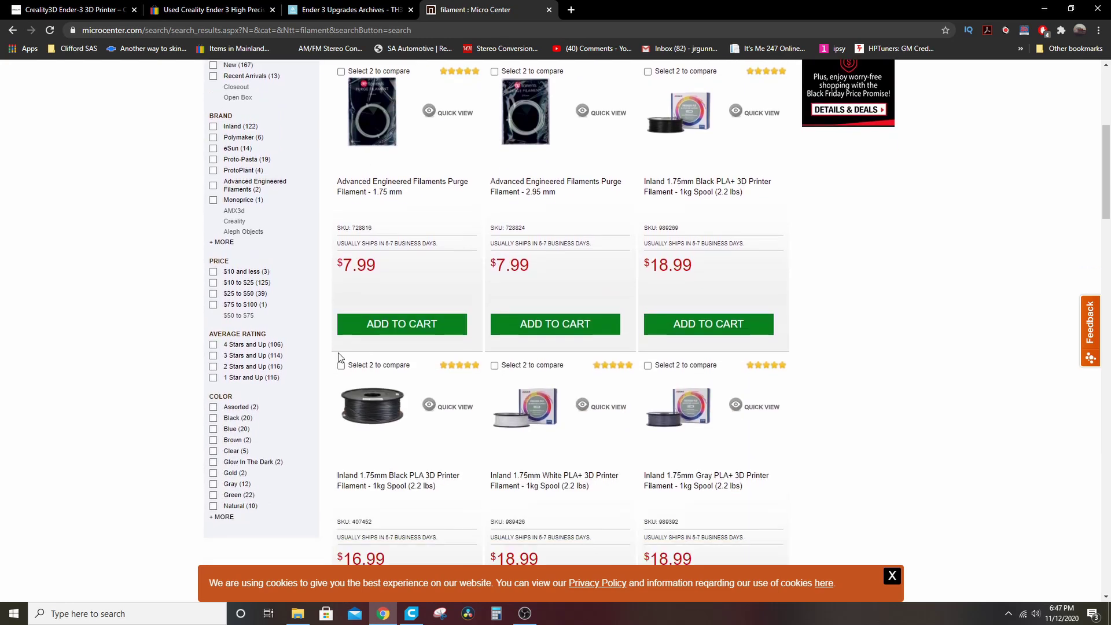
{"action": "scroll", "coordinate": [176, 323], "scroll_direction": "down", "scroll_amount": 3}
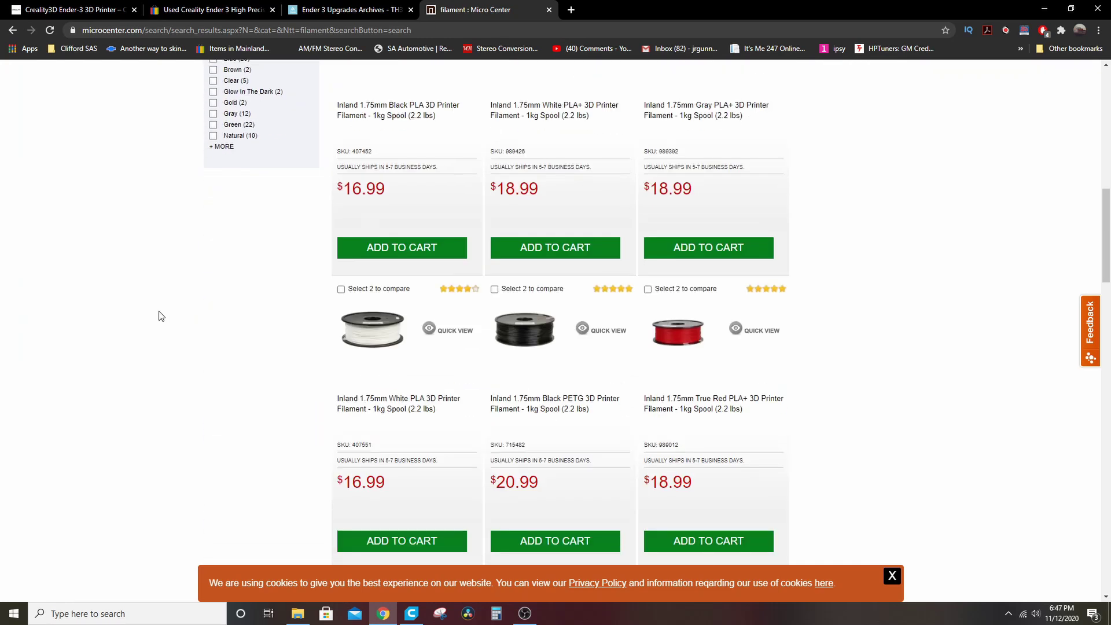
{"action": "scroll", "coordinate": [160, 316], "scroll_direction": "down", "scroll_amount": 2}
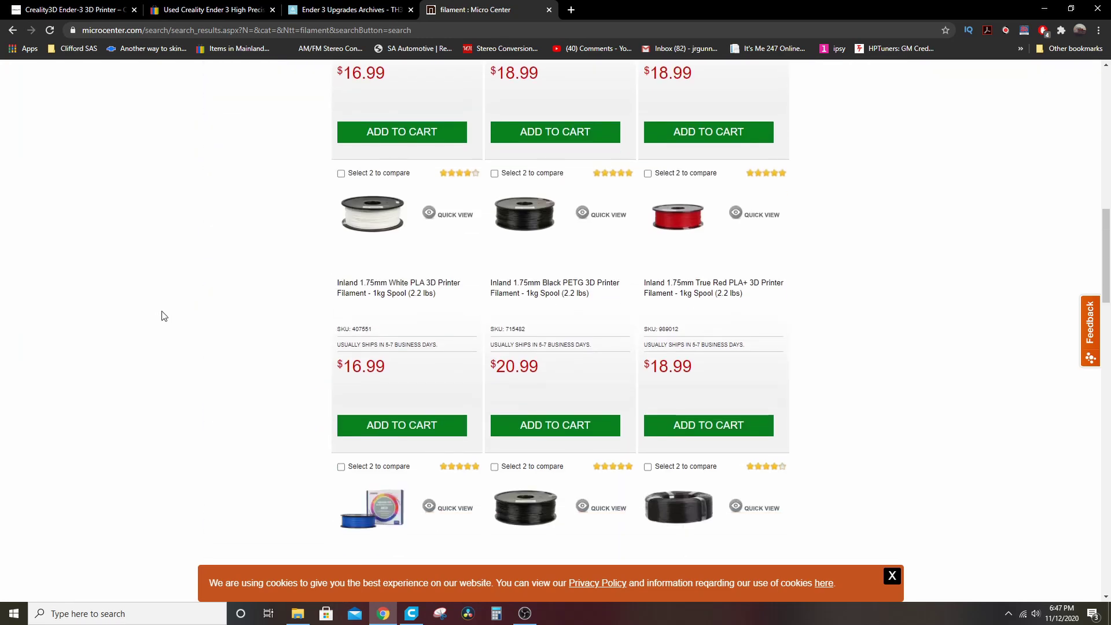
Step: View the product pages of the Inland 1.75mm White PLA filament and the recently viewed Inland 1.75mm Red PLA+ filament
{"action": "left_click", "coordinate": [405, 286]}
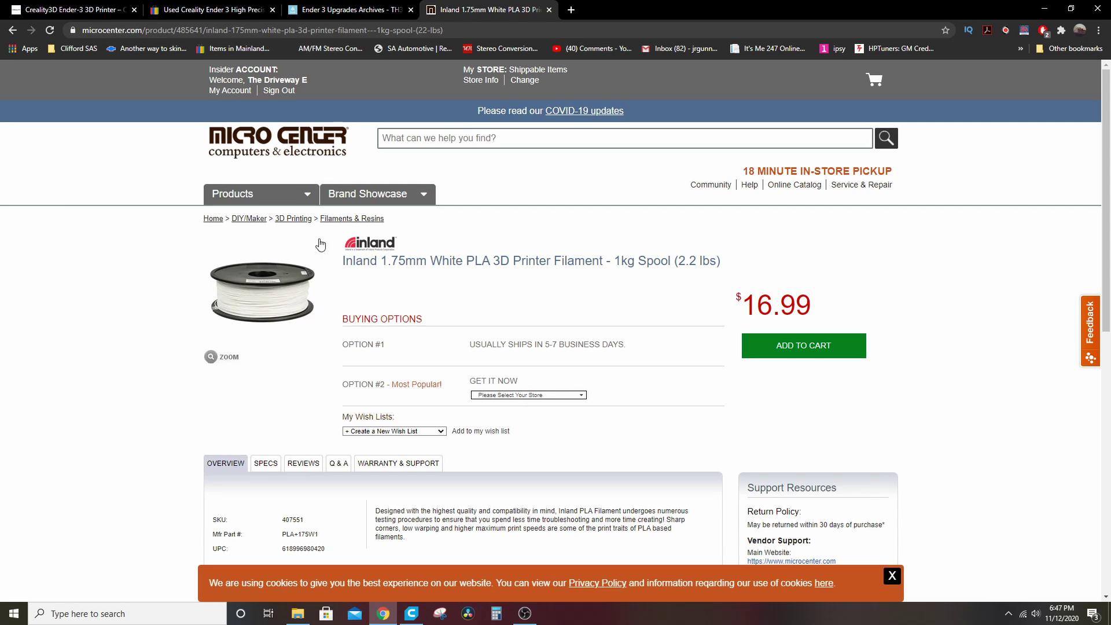
{"action": "scroll", "coordinate": [482, 292], "scroll_direction": "down", "scroll_amount": 2}
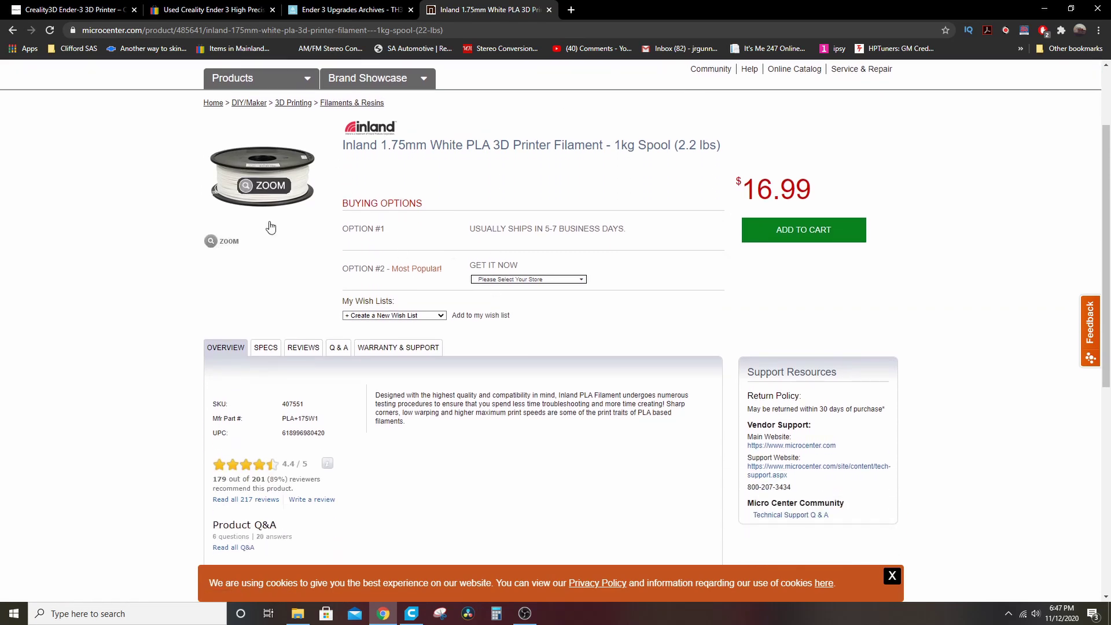
{"action": "scroll", "coordinate": [423, 282], "scroll_direction": "up", "scroll_amount": 2}
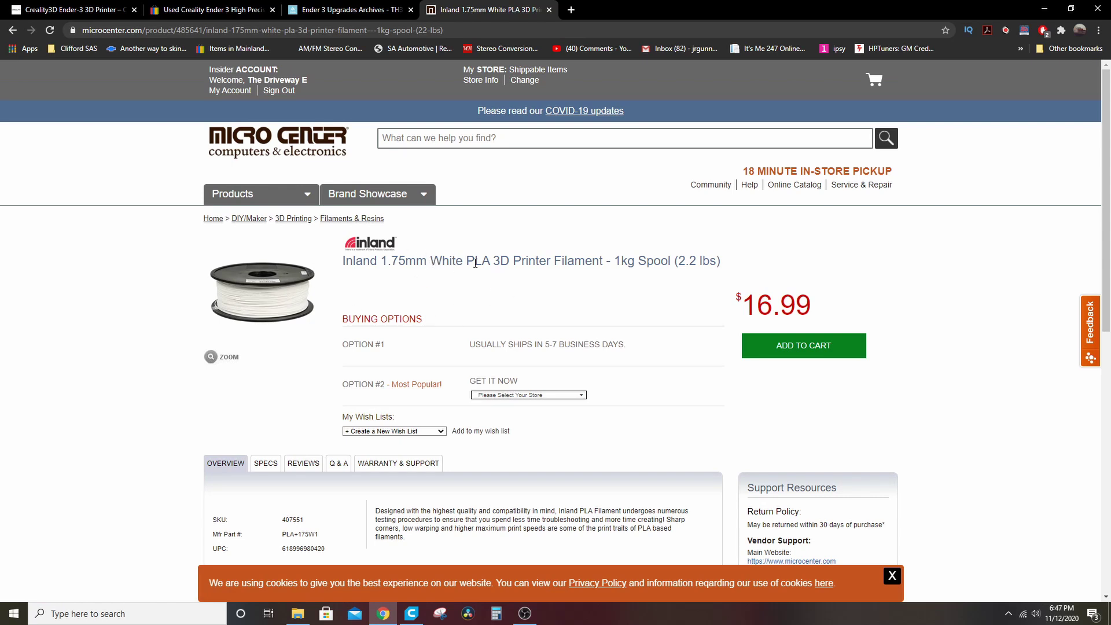
{"action": "scroll", "coordinate": [397, 265], "scroll_direction": "down", "scroll_amount": 7}
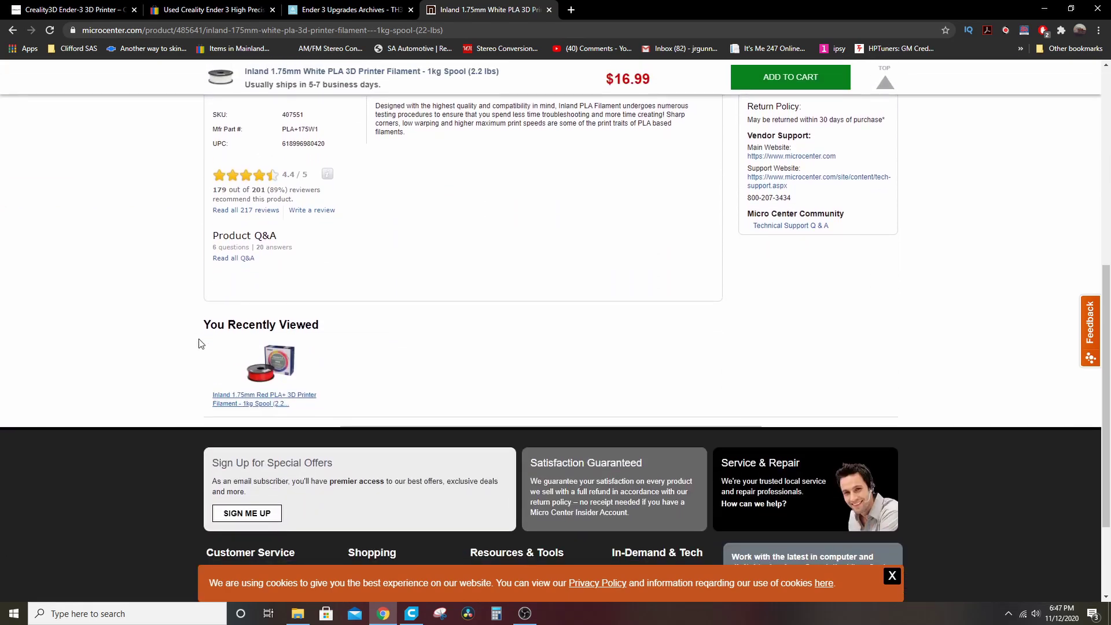
{"action": "left_click", "coordinate": [247, 398]}
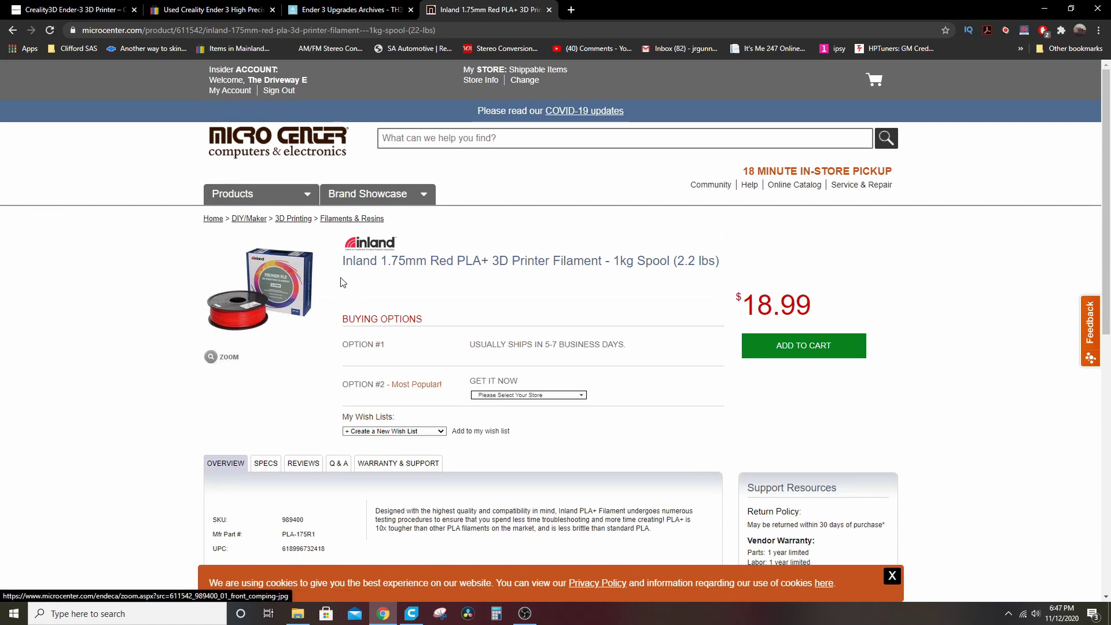
Step: Browse the Filaments & Resins category and view the Inland 1.75mm Black PETG filament page, dismissing the cookie notice
{"action": "left_click", "coordinate": [327, 219]}
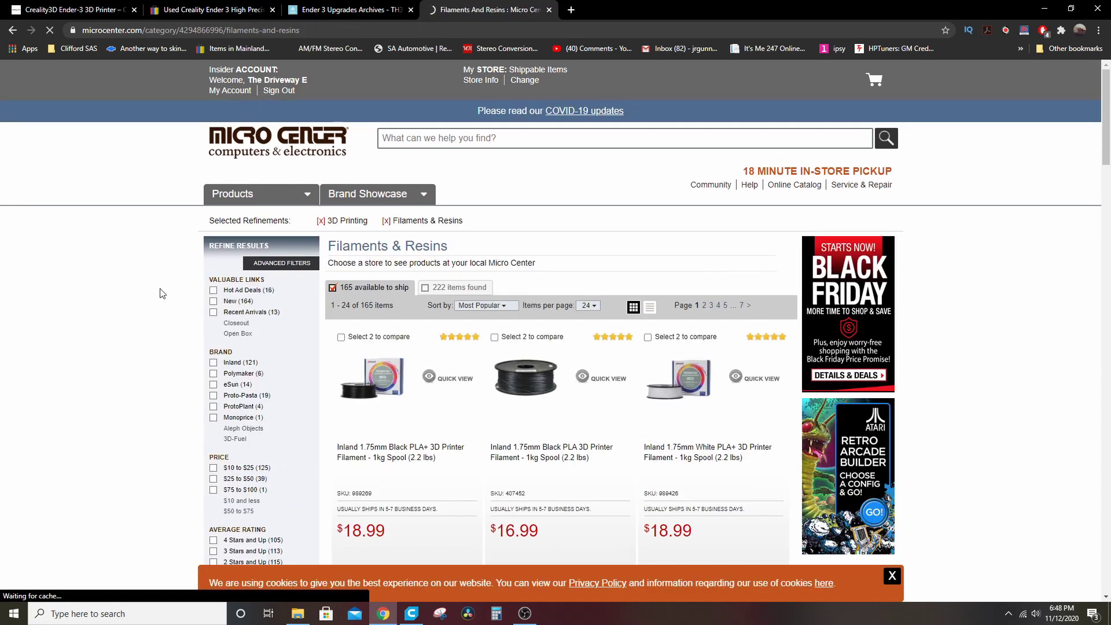
{"action": "scroll", "coordinate": [160, 284], "scroll_direction": "down", "scroll_amount": 6}
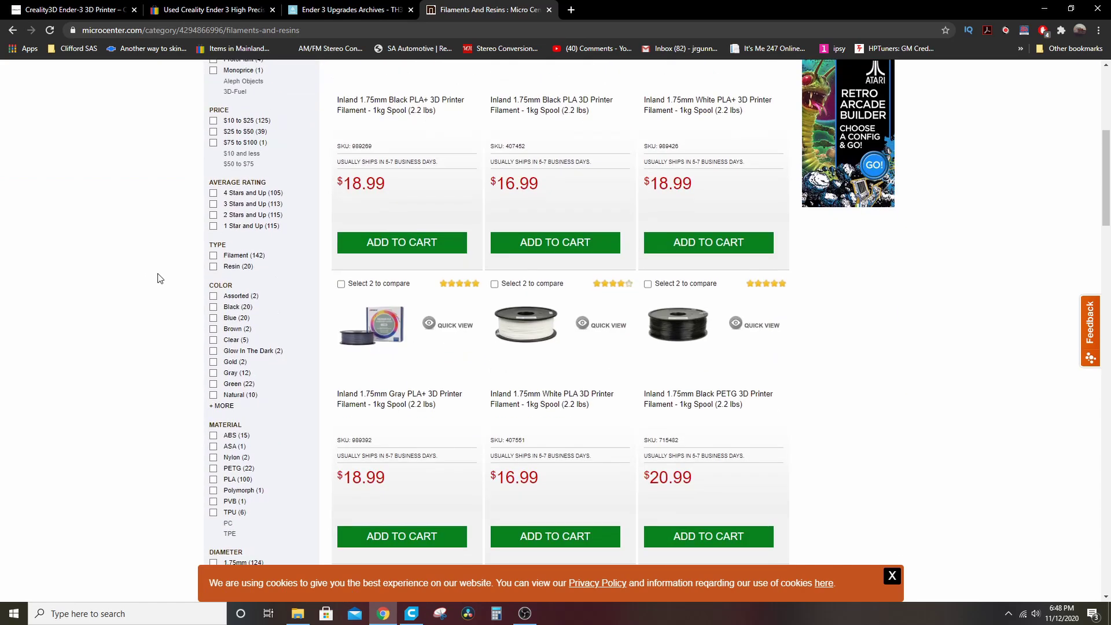
{"action": "scroll", "coordinate": [159, 278], "scroll_direction": "down", "scroll_amount": 3}
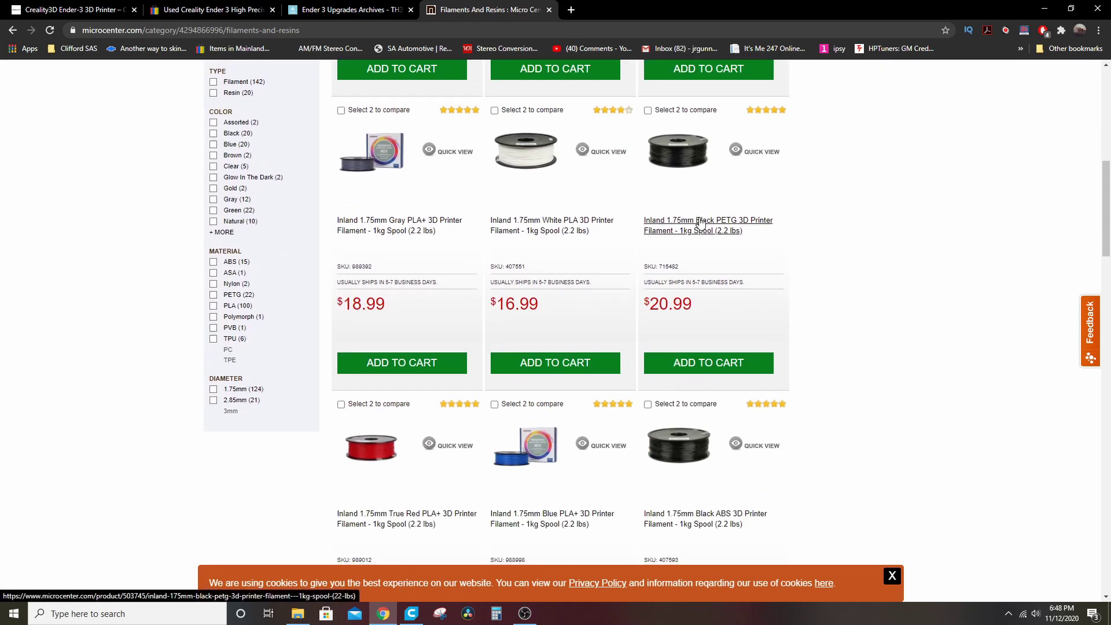
{"action": "left_click", "coordinate": [701, 222]}
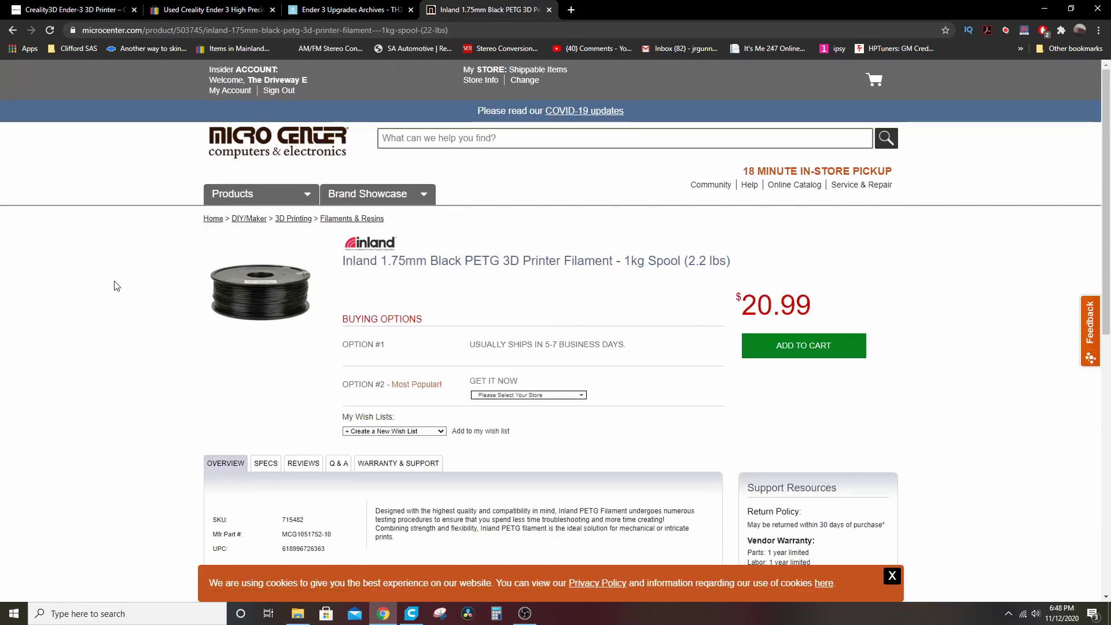
{"action": "scroll", "coordinate": [116, 285], "scroll_direction": "down", "scroll_amount": 1}
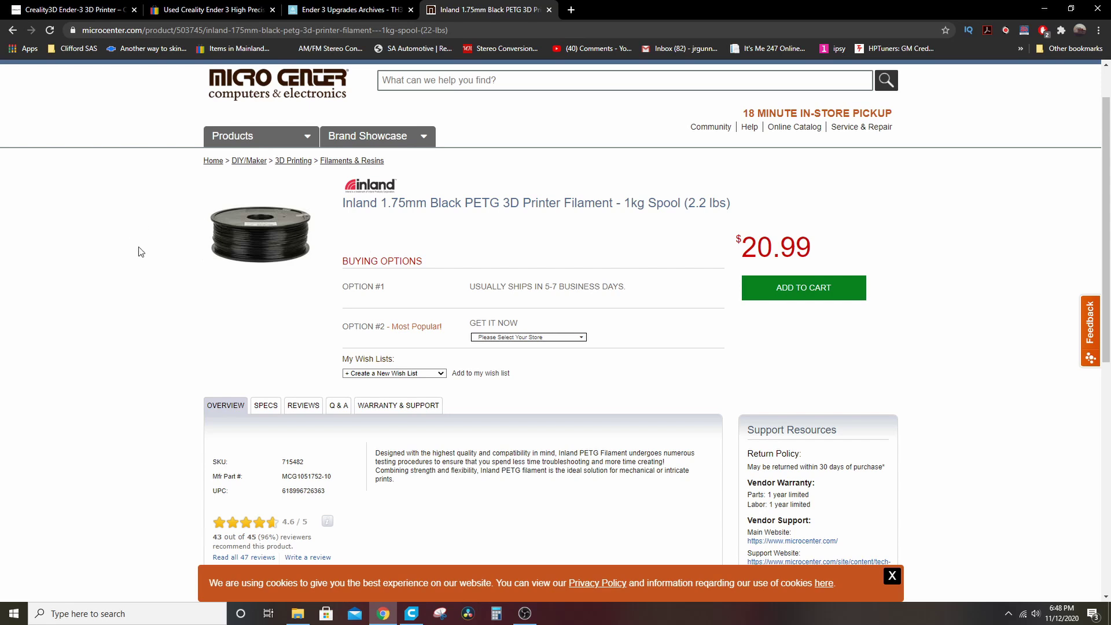
{"action": "left_click", "coordinate": [892, 577]}
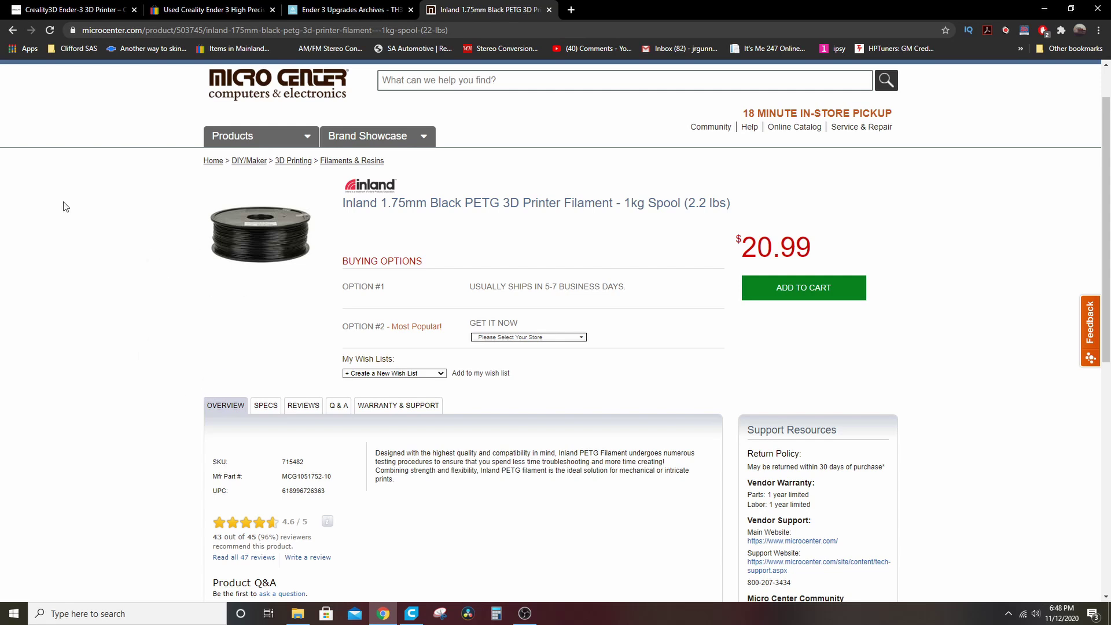
Step: Search the web for "cura" and open the Ultimaker Cura software page, accepting its cookies
{"action": "left_click", "coordinate": [309, 29]}
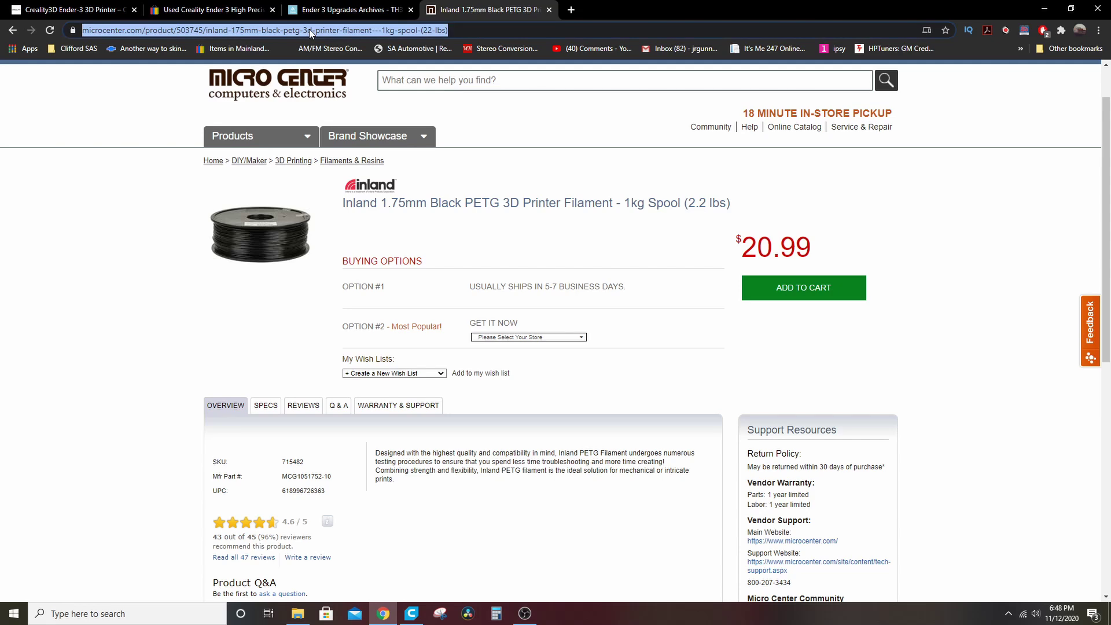
{"action": "type", "text": "cura"}
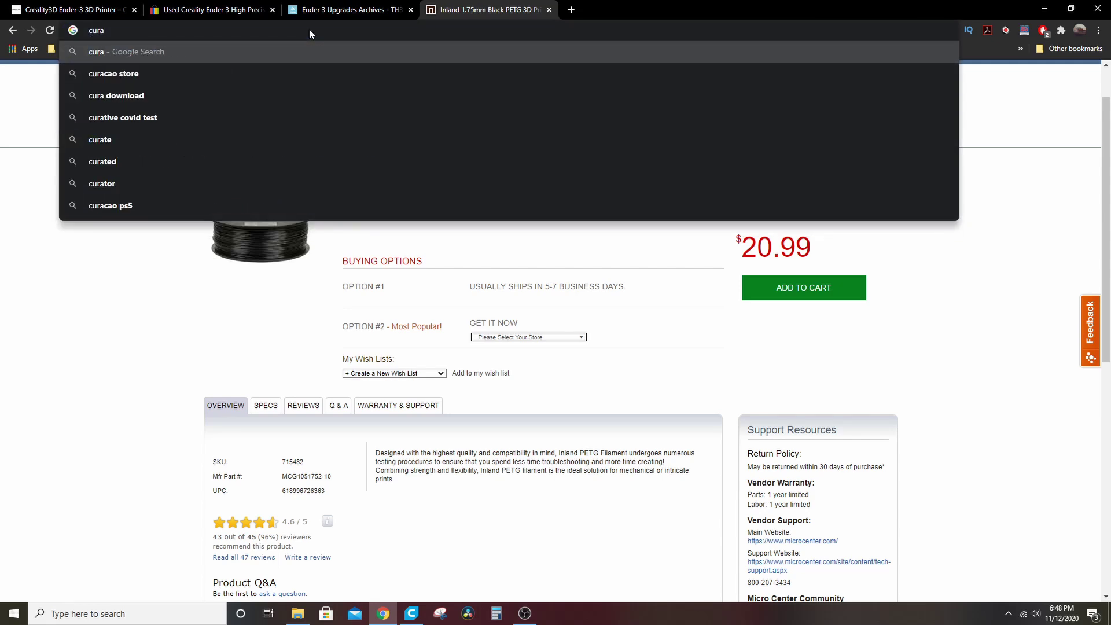
{"action": "key", "text": "Return"}
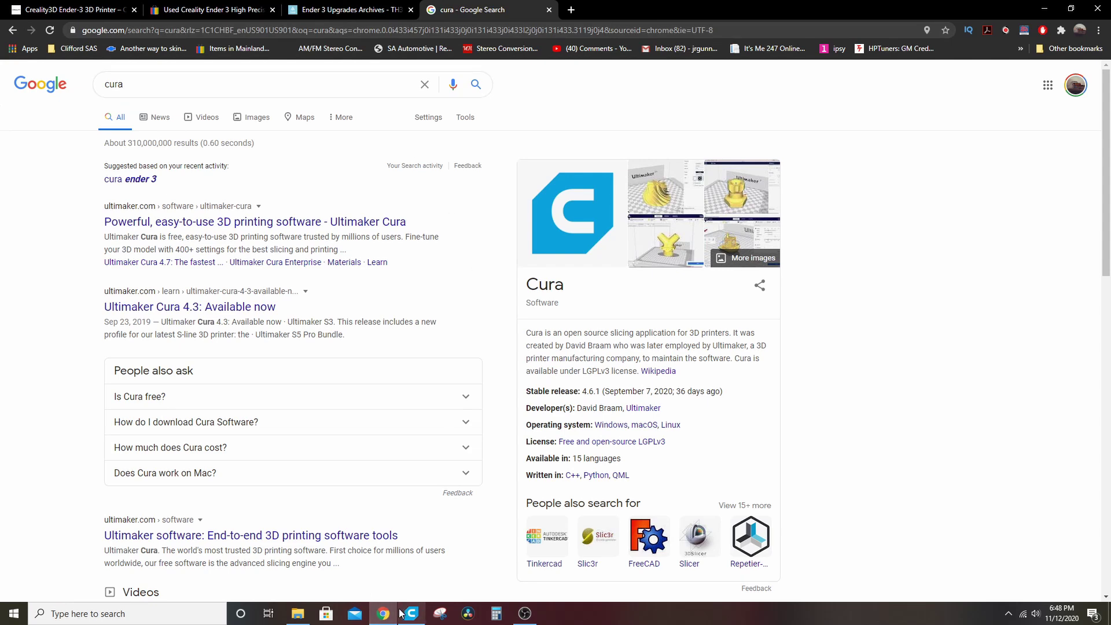
{"action": "left_click", "coordinate": [173, 229]}
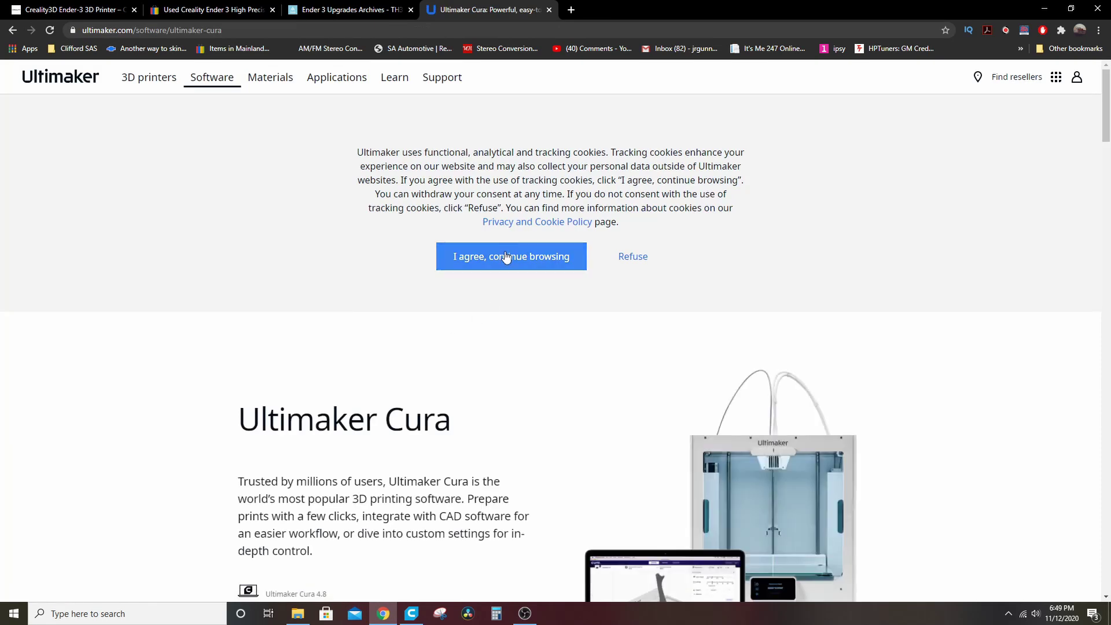
{"action": "left_click", "coordinate": [496, 257]}
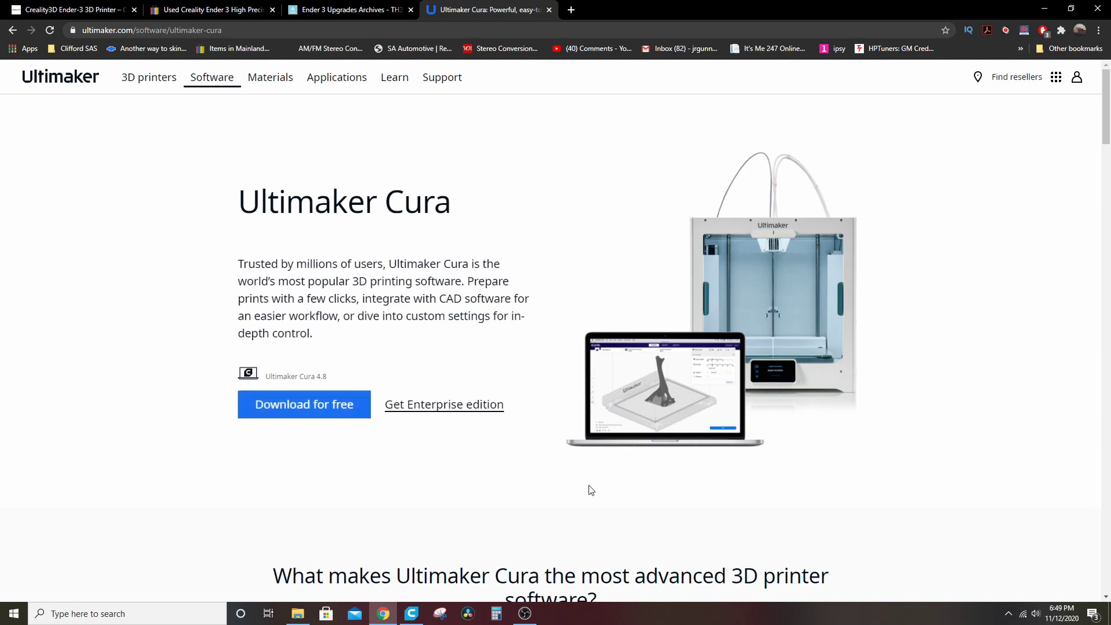
Step: Switch to the Ultimaker Cura application
{"action": "left_click", "coordinate": [416, 615]}
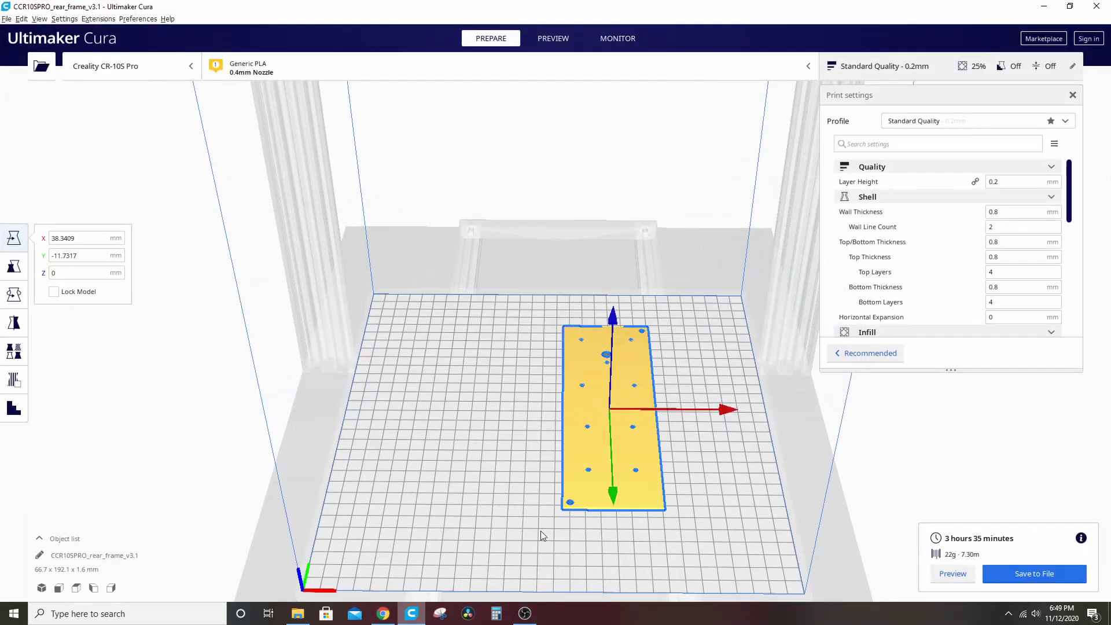
Step: Delete the existing plate model from the build plate
{"action": "right_click_drag", "start_coordinate": [423, 337], "coordinate": [474, 293]}
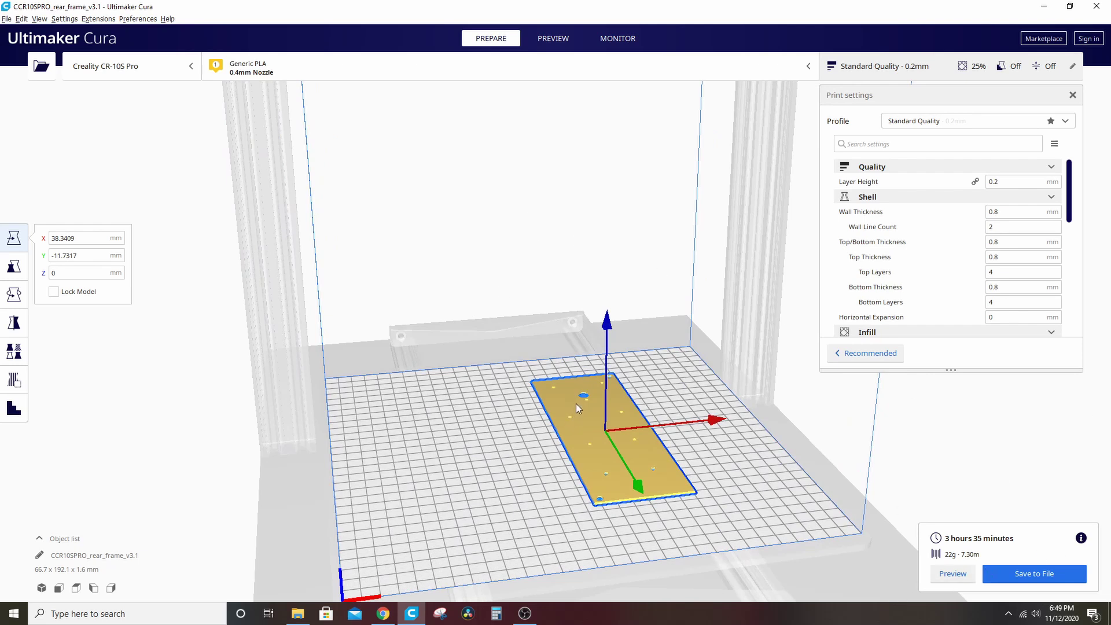
{"action": "key", "text": "Delete"}
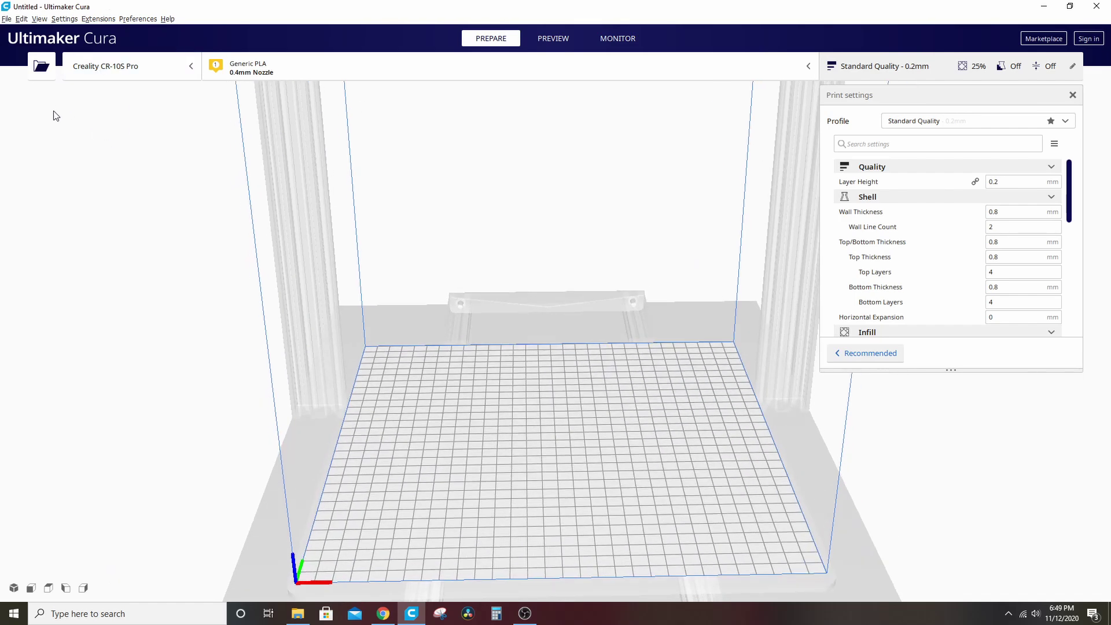
Step: Import the side_LT_alum_plate_LG-2_Hole model from the Ghost Trap files folder and delete it from the build plate
{"action": "left_click", "coordinate": [41, 66]}
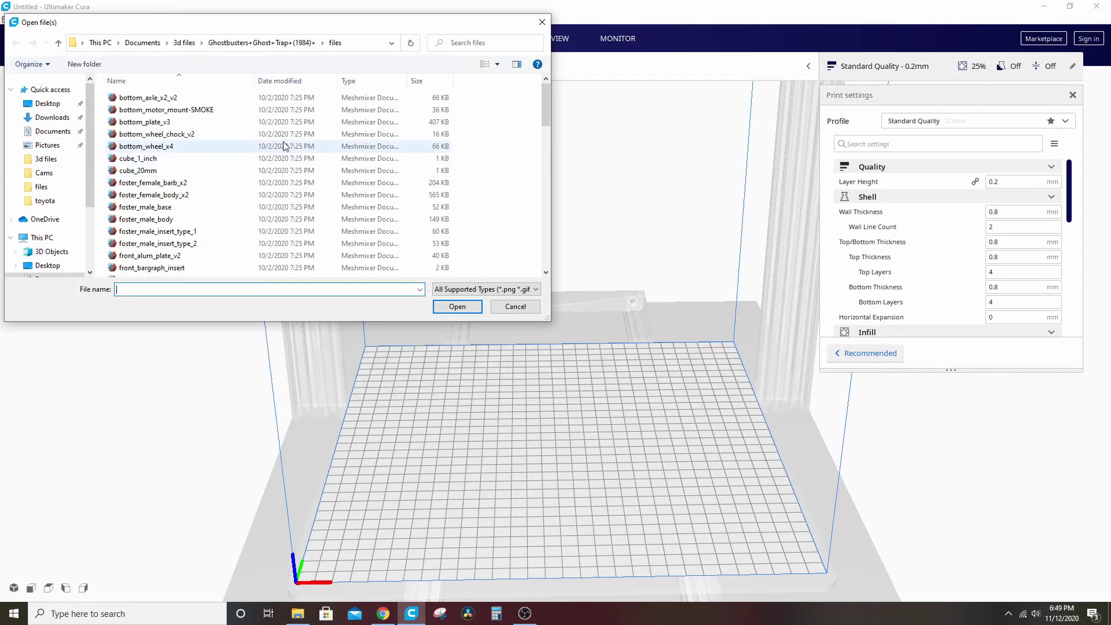
{"action": "scroll", "coordinate": [243, 147], "scroll_direction": "down", "scroll_amount": 8}
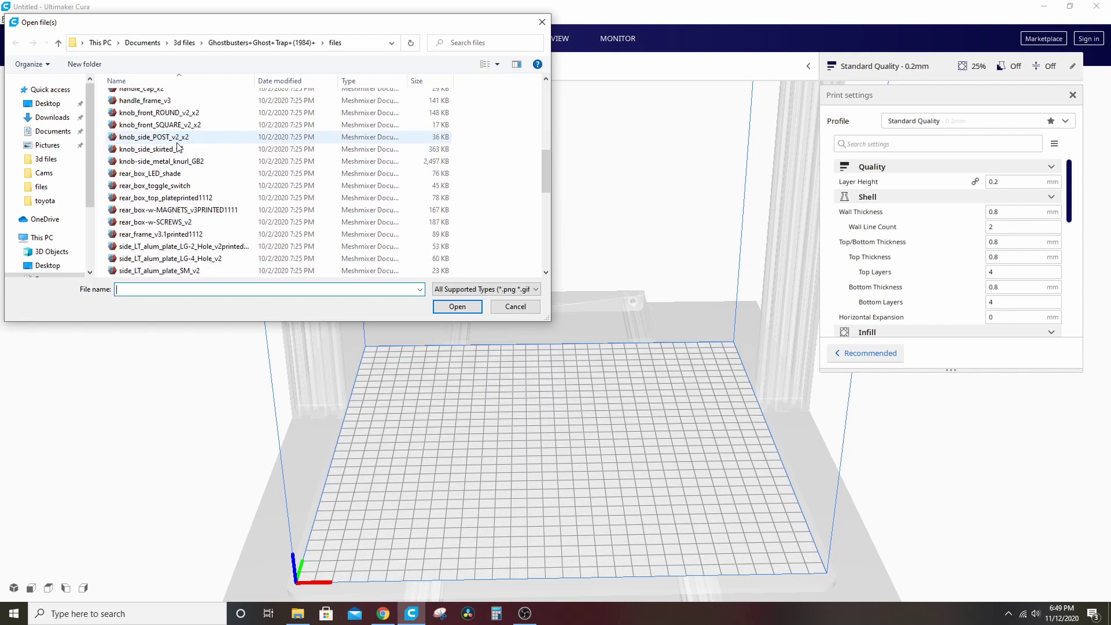
{"action": "scroll", "coordinate": [178, 147], "scroll_direction": "down", "scroll_amount": 1}
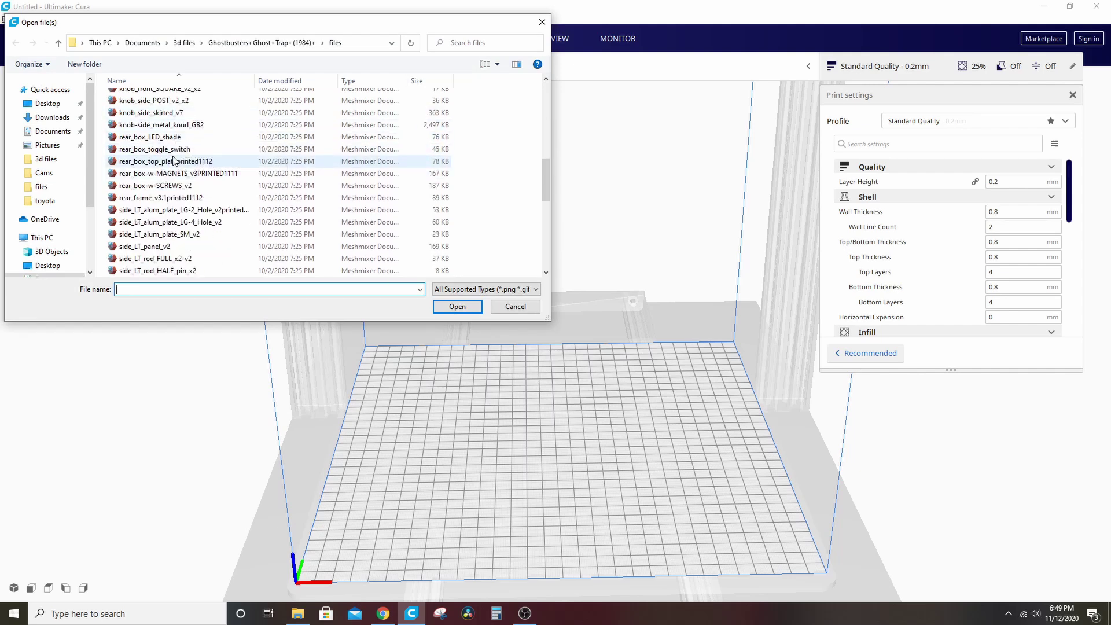
{"action": "scroll", "coordinate": [173, 159], "scroll_direction": "down", "scroll_amount": 2}
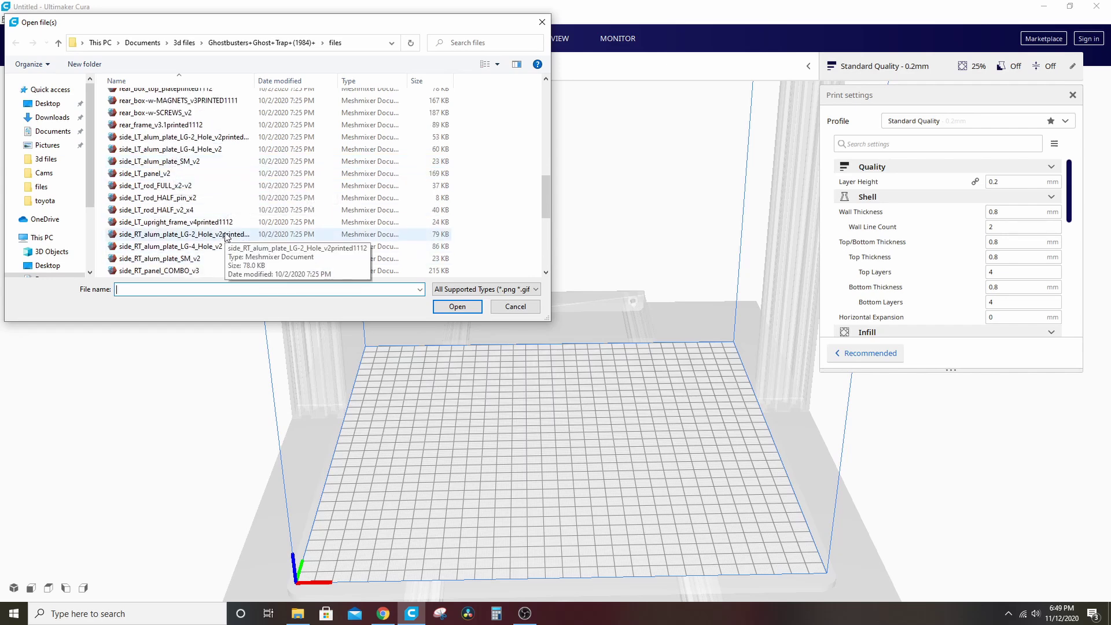
{"action": "scroll", "coordinate": [166, 205], "scroll_direction": "up", "scroll_amount": 6}
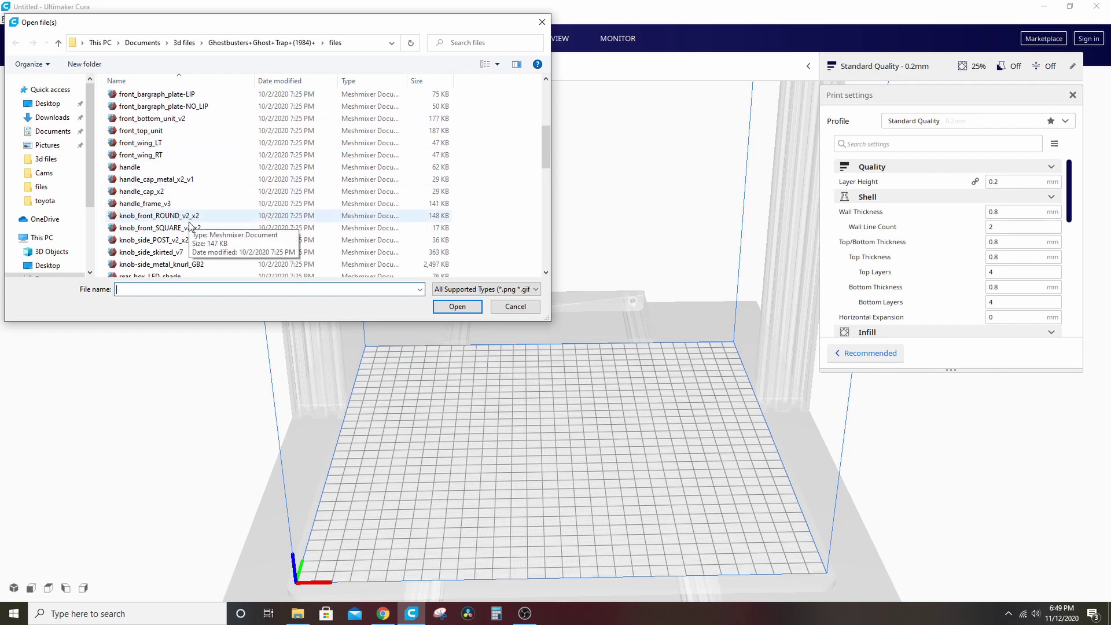
{"action": "scroll", "coordinate": [202, 215], "scroll_direction": "down", "scroll_amount": 5}
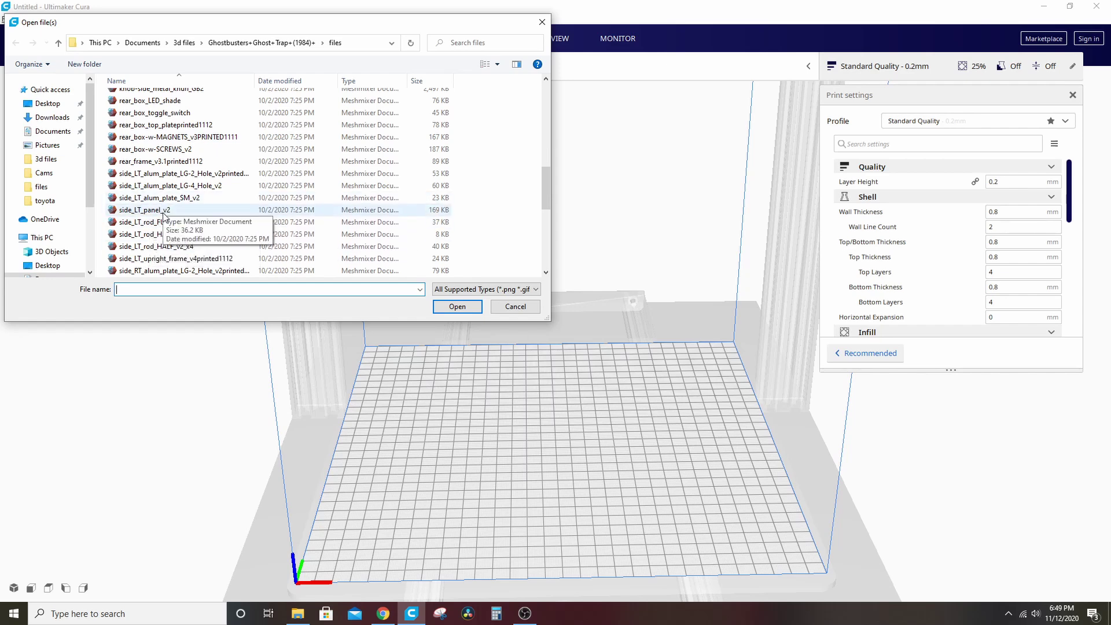
{"action": "double_click", "coordinate": [169, 177]}
{"action": "right_click_drag", "start_coordinate": [444, 471], "coordinate": [447, 540]}
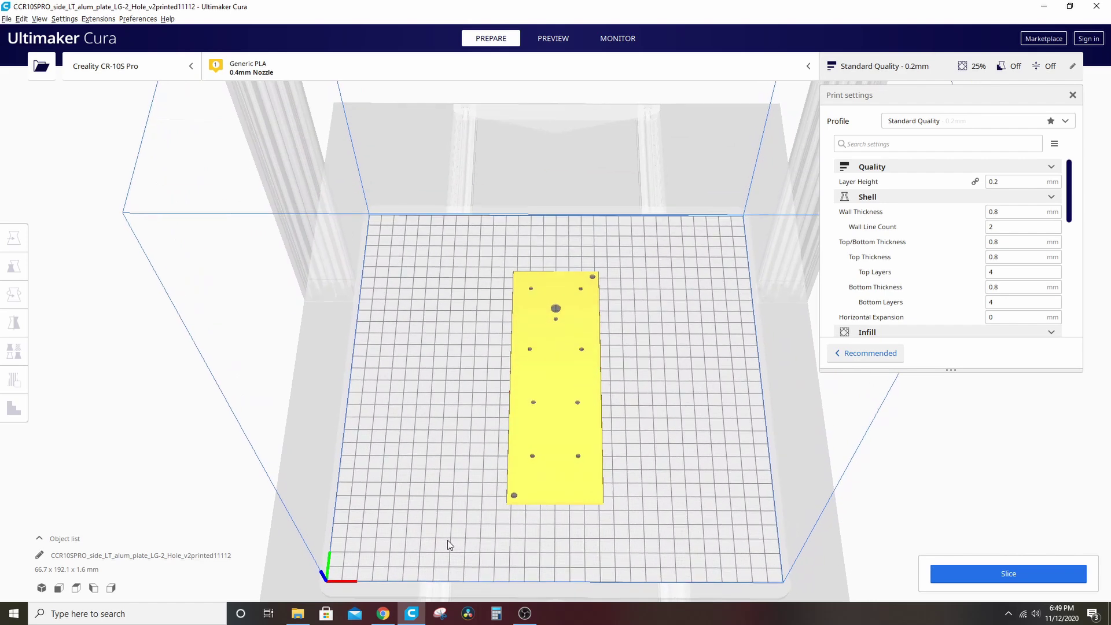
{"action": "left_click", "coordinate": [552, 395]}
{"action": "key", "text": "Delete"}
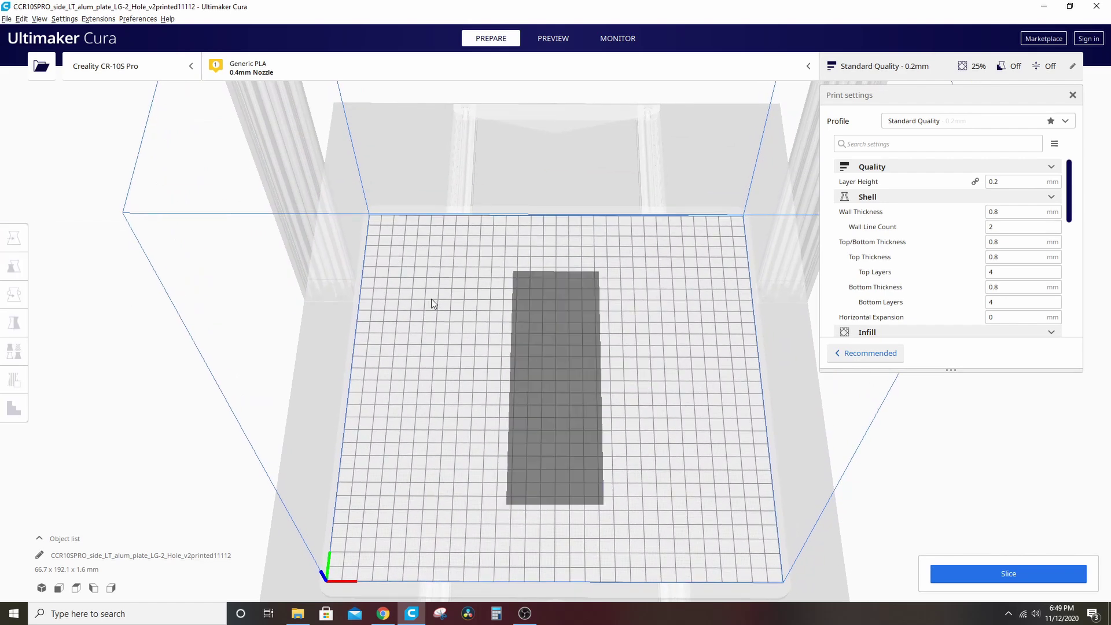
Step: Load the side_LT_alum_plate_LG-2_Hole model onto the empty build plate and view it at an angle
{"action": "left_click", "coordinate": [54, 74]}
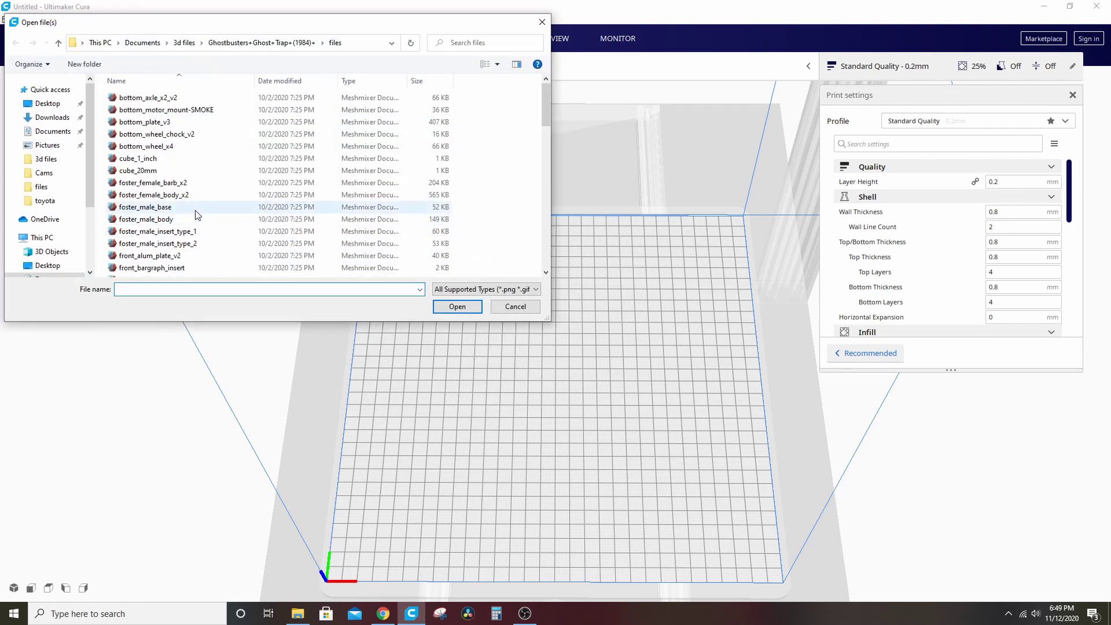
{"action": "scroll", "coordinate": [214, 211], "scroll_direction": "down", "scroll_amount": 10}
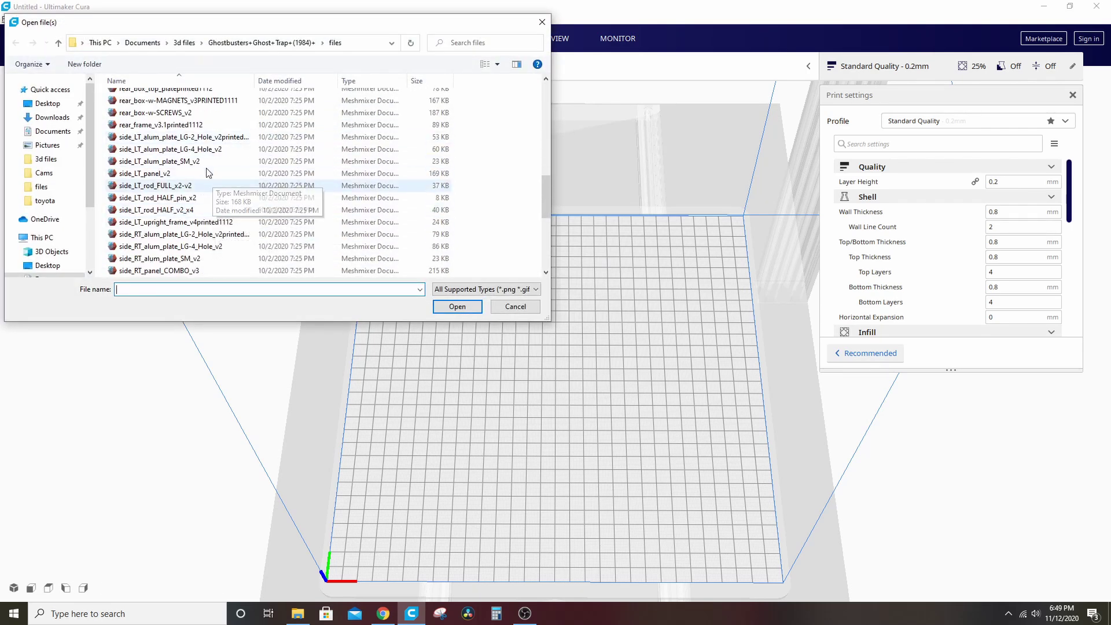
{"action": "double_click", "coordinate": [219, 143]}
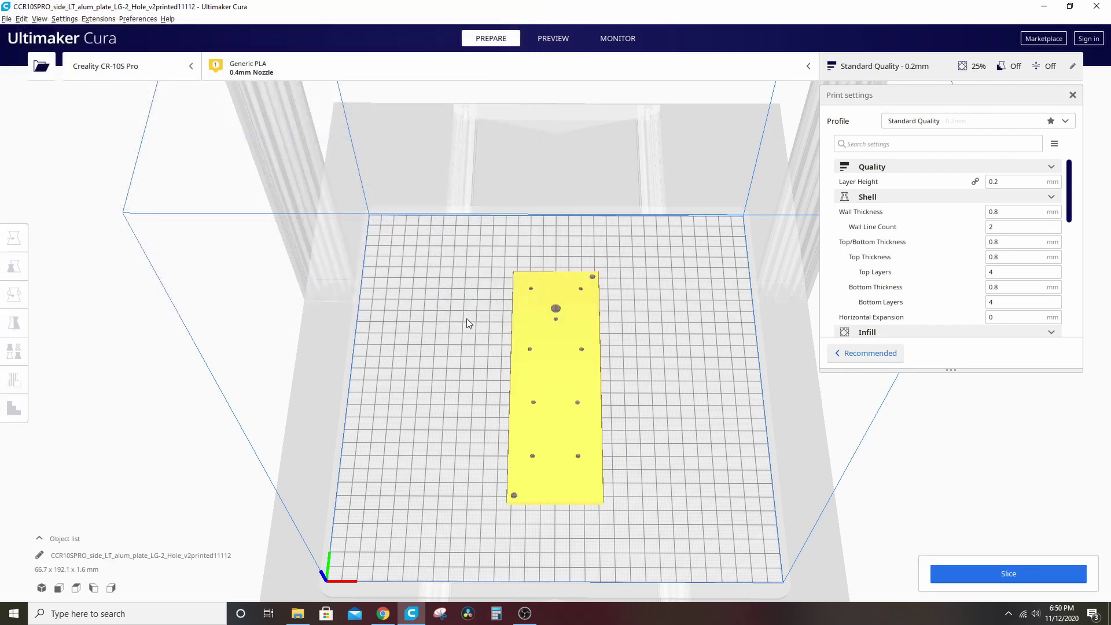
{"action": "right_click_drag", "start_coordinate": [467, 319], "coordinate": [438, 325]}
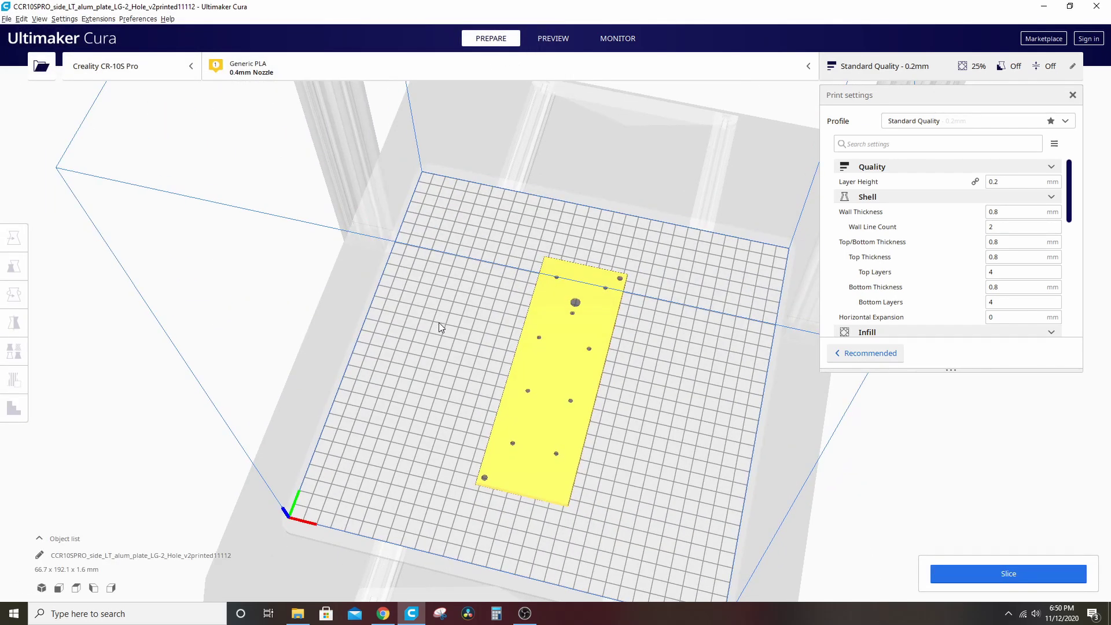
{"action": "right_click_drag", "start_coordinate": [505, 337], "coordinate": [542, 305]}
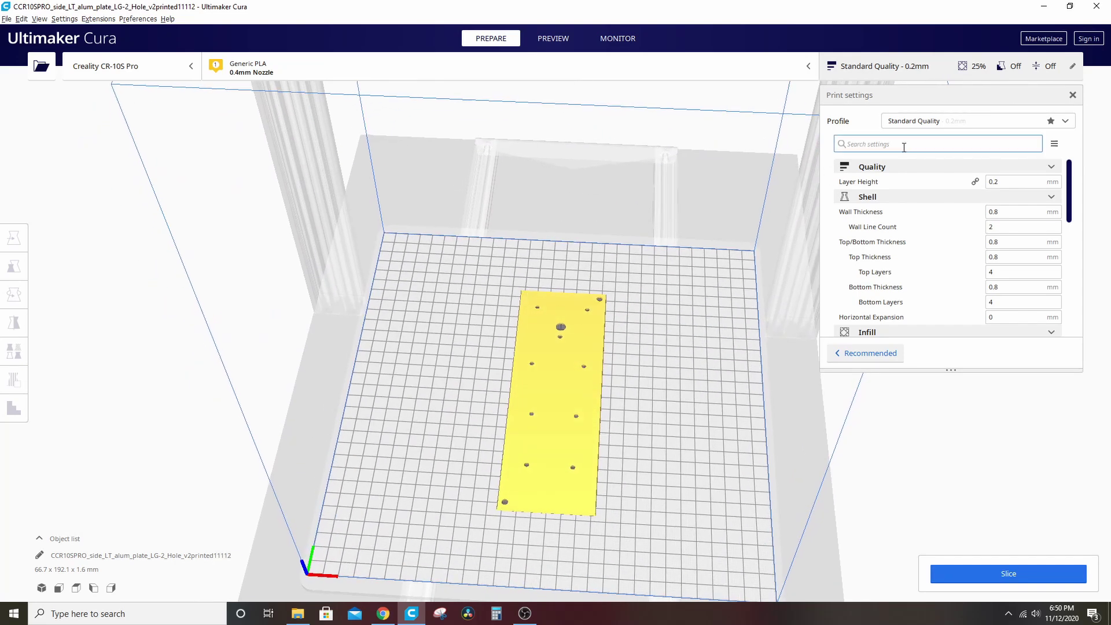
Step: Change the print profile to Low Quality - 0.28 mm and discard the customized profile settings
{"action": "left_click", "coordinate": [1065, 121]}
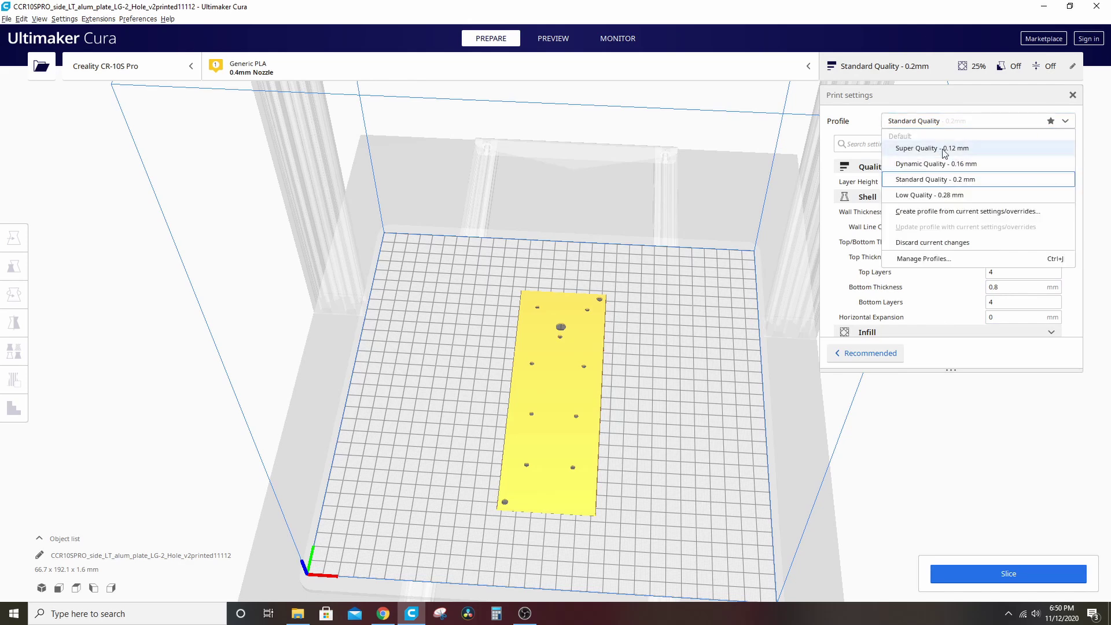
{"action": "left_click", "coordinate": [941, 196]}
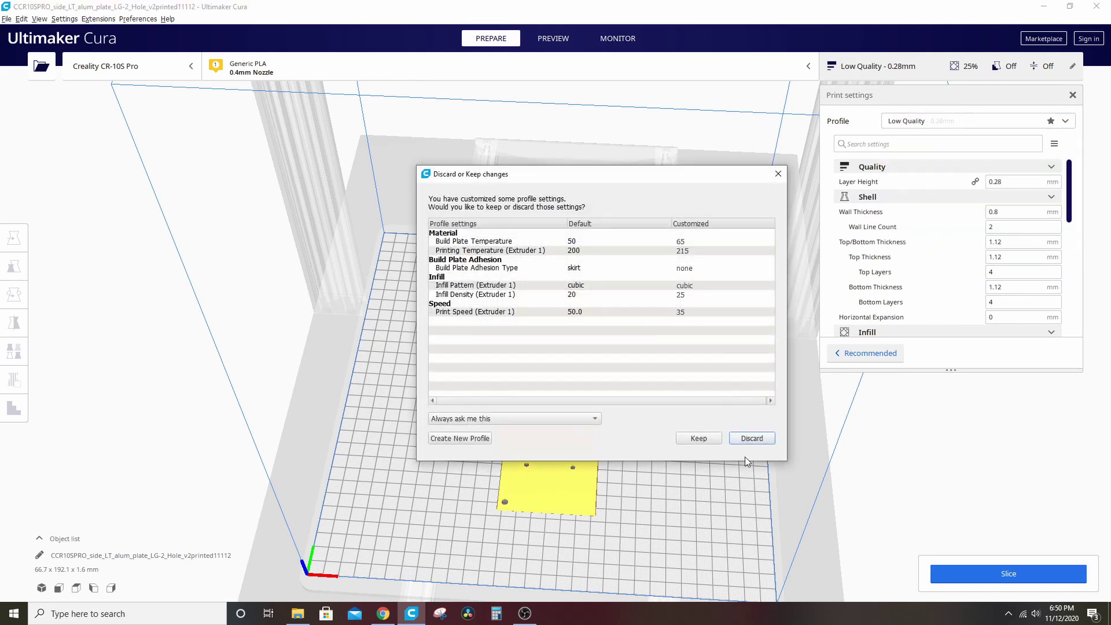
{"action": "left_click", "coordinate": [751, 439]}
{"action": "right_click_drag", "start_coordinate": [623, 412], "coordinate": [679, 388]}
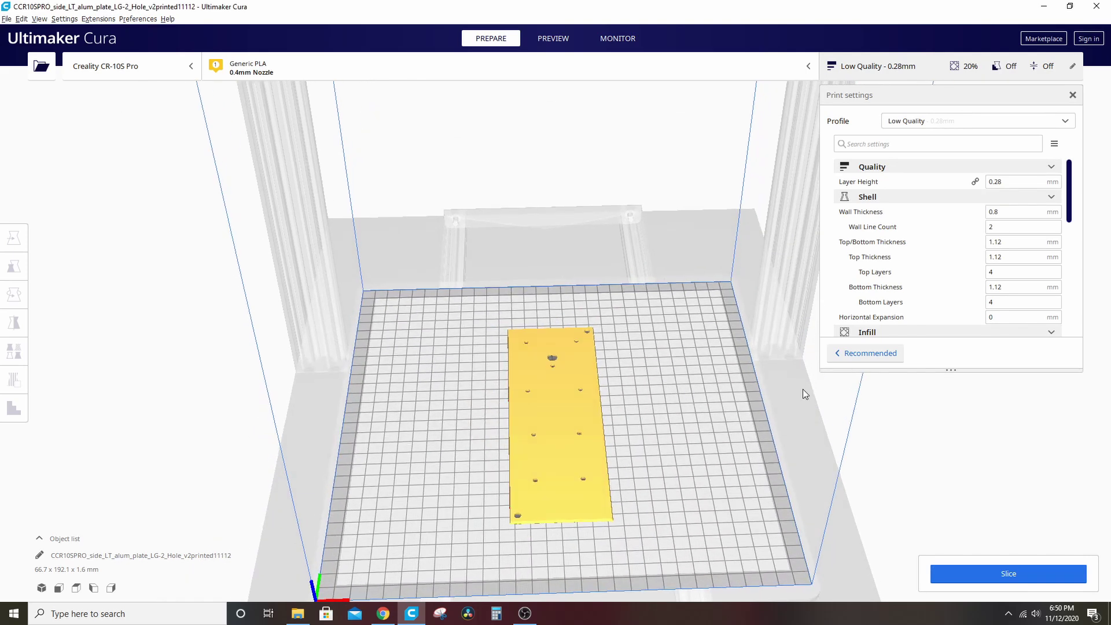
Step: Set the print profile back to Standard Quality - 0.2 mm
{"action": "left_click", "coordinate": [1058, 122]}
{"action": "left_click", "coordinate": [965, 179]}
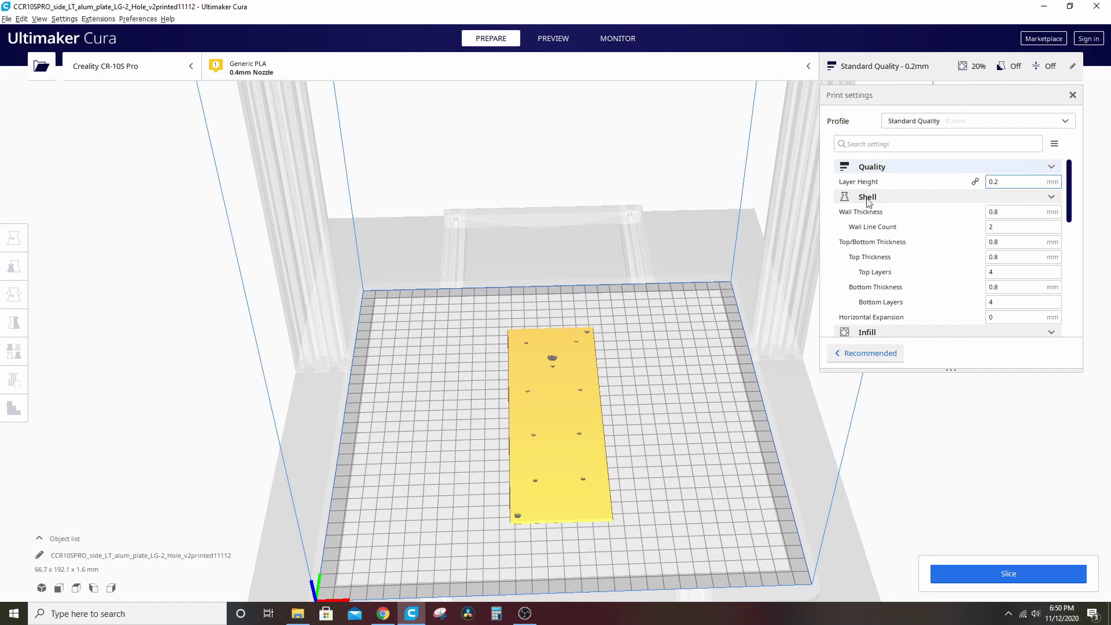
{"action": "mouse_move", "coordinate": [707, 349]}
{"action": "right_mouse_down"}
{"action": "mouse_move", "coordinate": [692, 303]}
{"action": "mouse_move", "coordinate": [685, 370]}
{"action": "mouse_move", "coordinate": [635, 357]}
{"action": "mouse_move", "coordinate": [664, 451]}
{"action": "mouse_move", "coordinate": [676, 418]}
{"action": "right_mouse_up"}
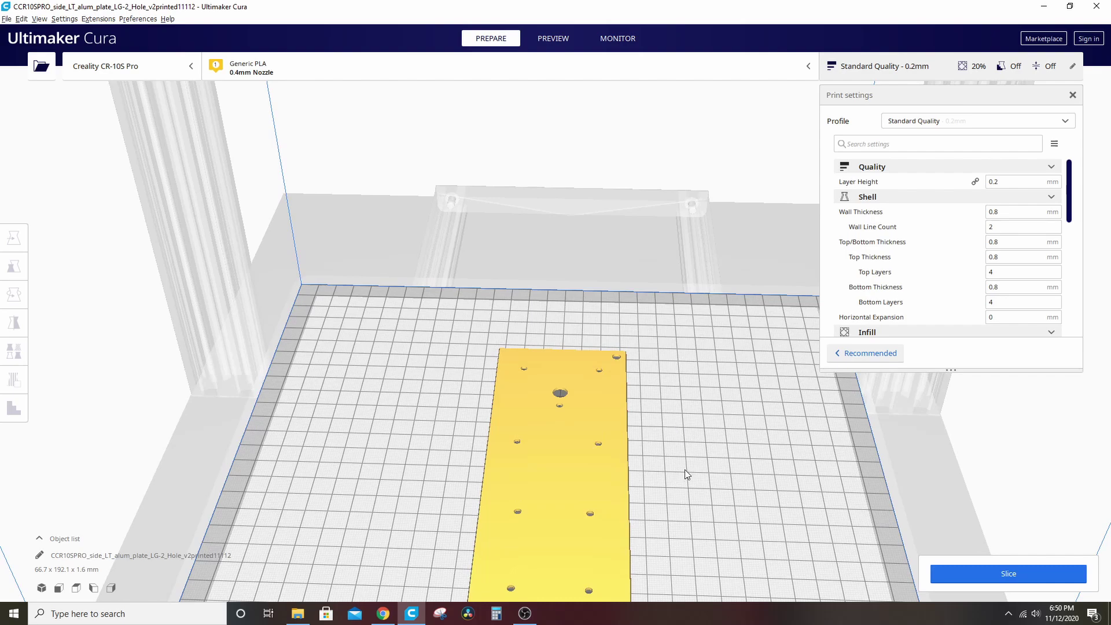
{"action": "right_click_drag", "start_coordinate": [685, 477], "coordinate": [791, 362]}
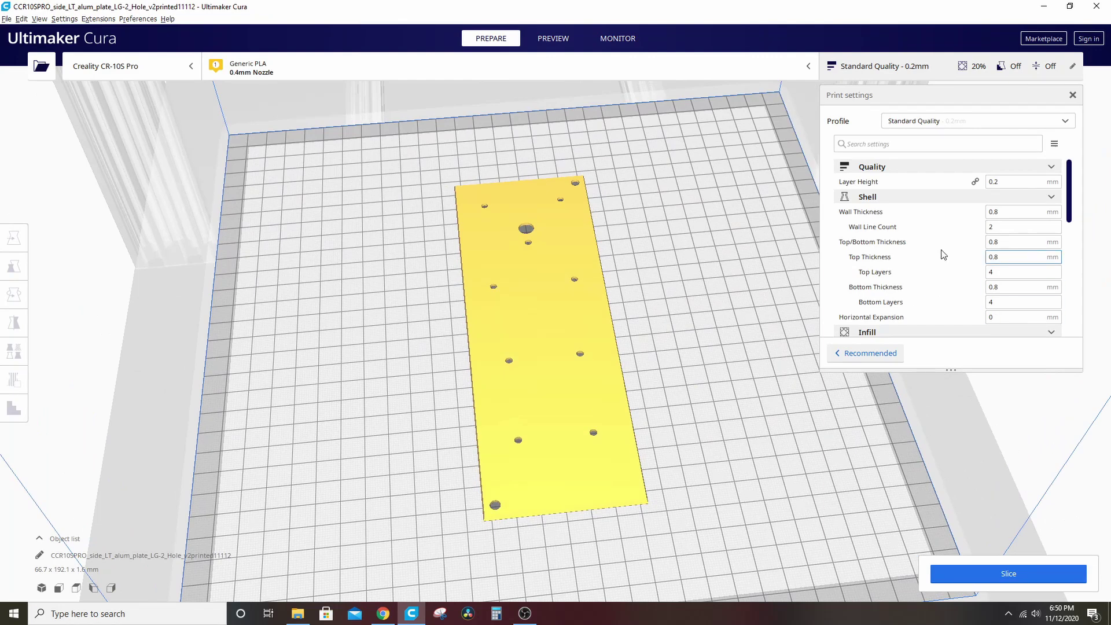
Step: Set the printing temperature to 210 °C, the build plate temperature to 65 °C and the print speed to 35 mm/s
{"action": "scroll", "coordinate": [947, 256], "scroll_direction": "down", "scroll_amount": 3}
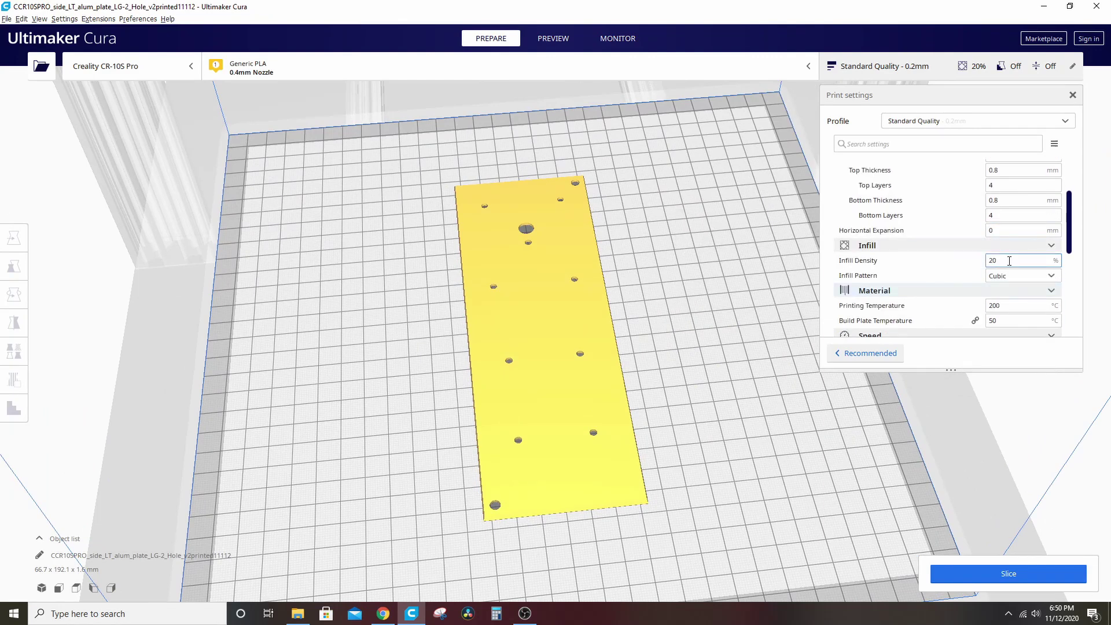
{"action": "scroll", "coordinate": [935, 266], "scroll_direction": "down", "scroll_amount": 2}
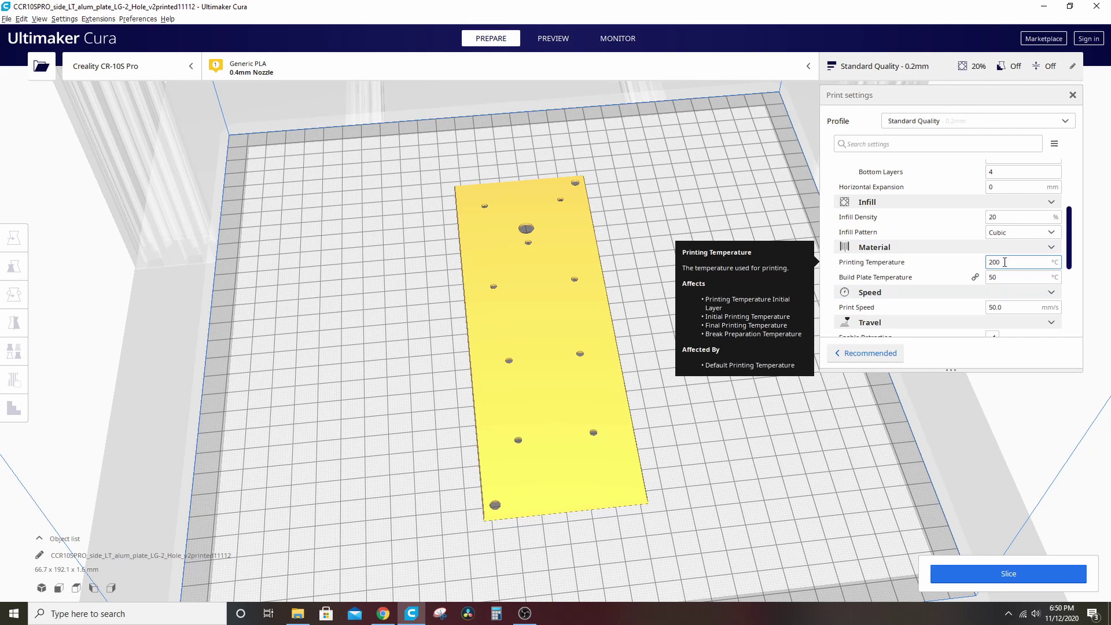
{"action": "left_click_drag", "start_coordinate": [994, 260], "coordinate": [983, 259]}
{"action": "type", "text": "21"}
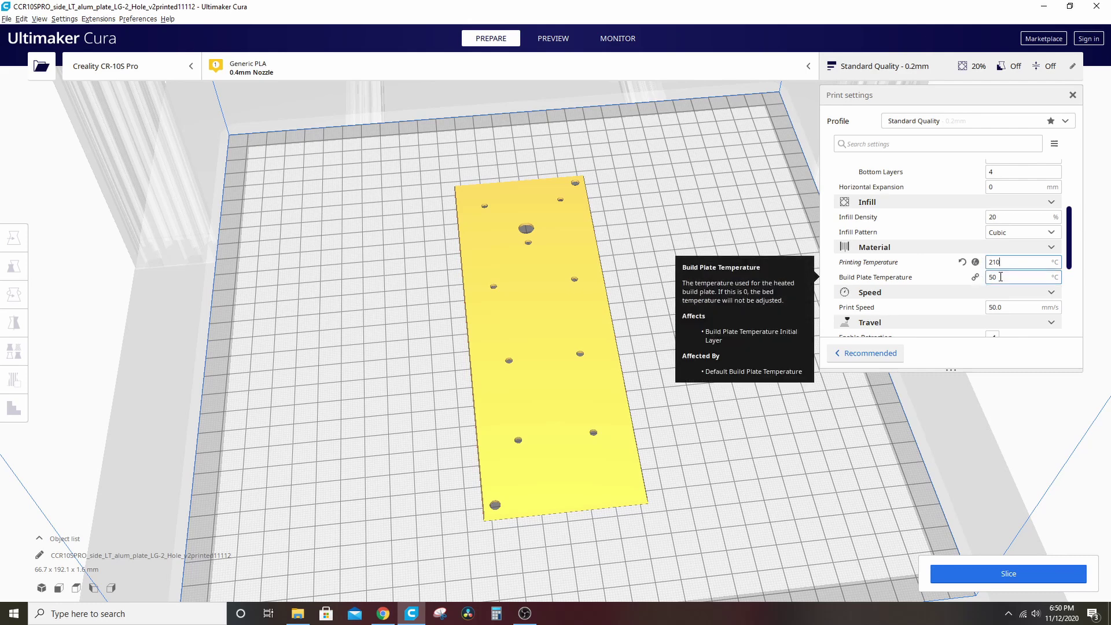
{"action": "key", "text": "Tab"}
{"action": "type", "text": "65"}
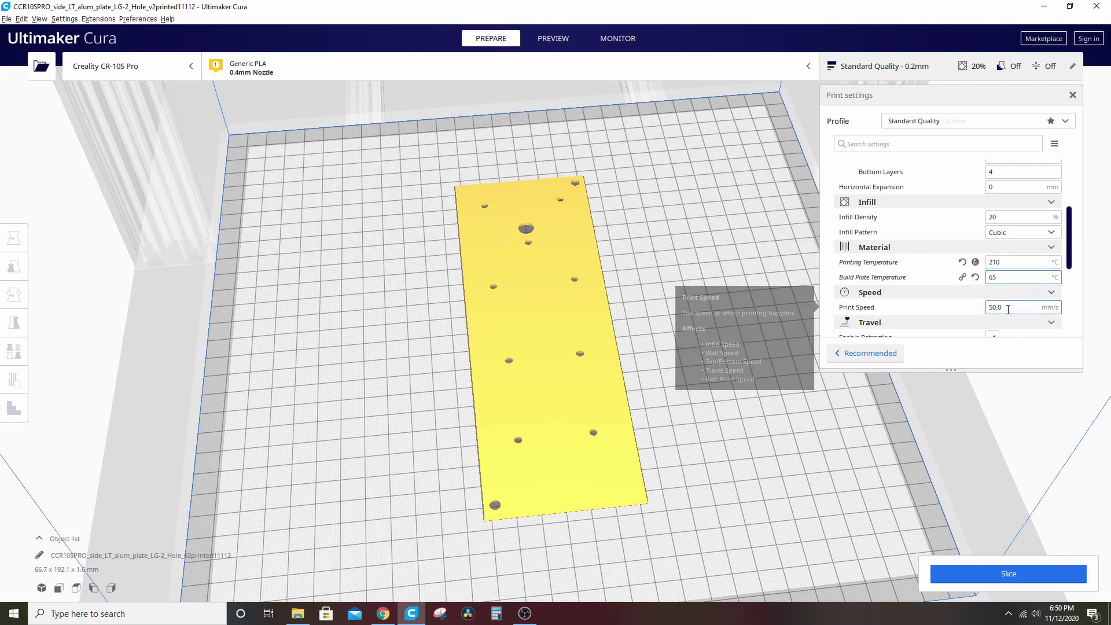
{"action": "key", "text": "Tab"}
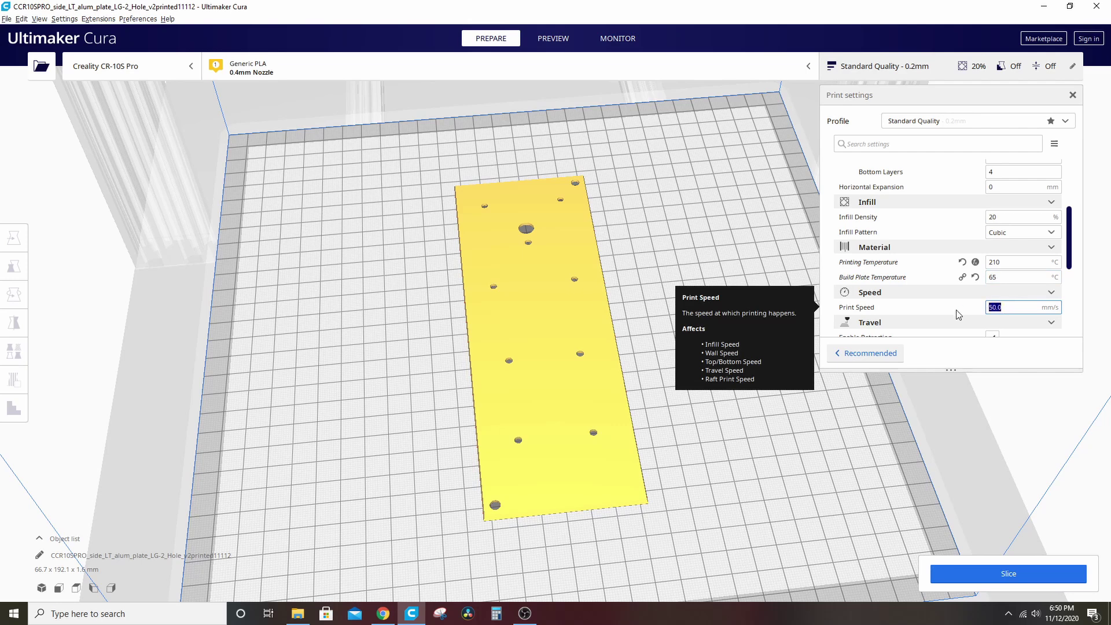
{"action": "type", "text": "35"}
Step: Review the print settings from layer height and shell through travel, cooling, support and build plate adhesion
{"action": "scroll", "coordinate": [944, 284], "scroll_direction": "down", "scroll_amount": 1}
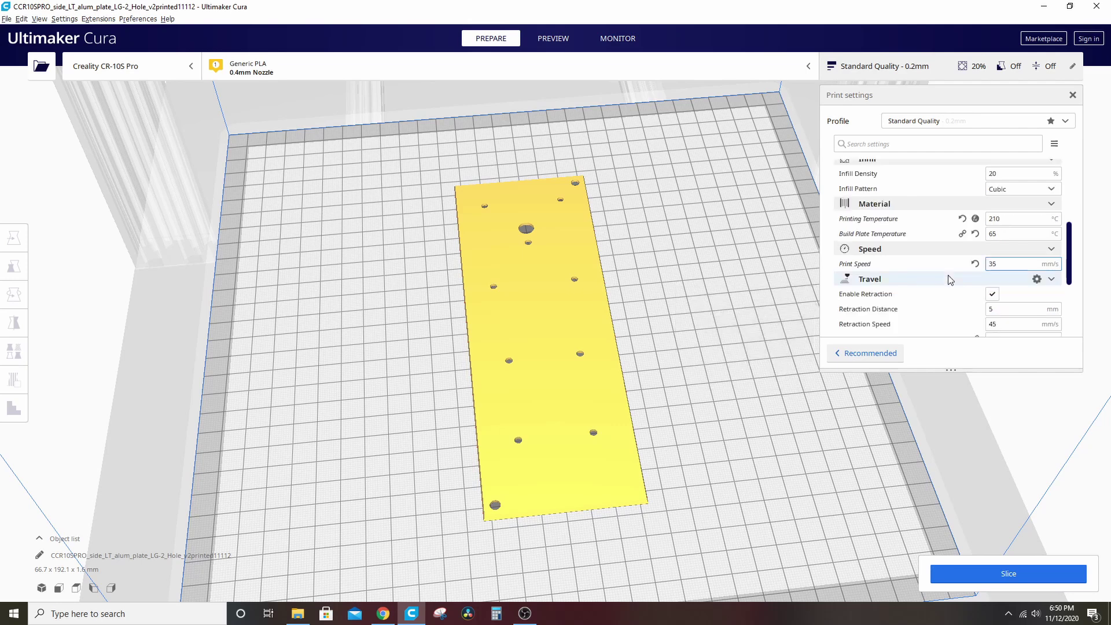
{"action": "scroll", "coordinate": [927, 242], "scroll_direction": "down", "scroll_amount": 2}
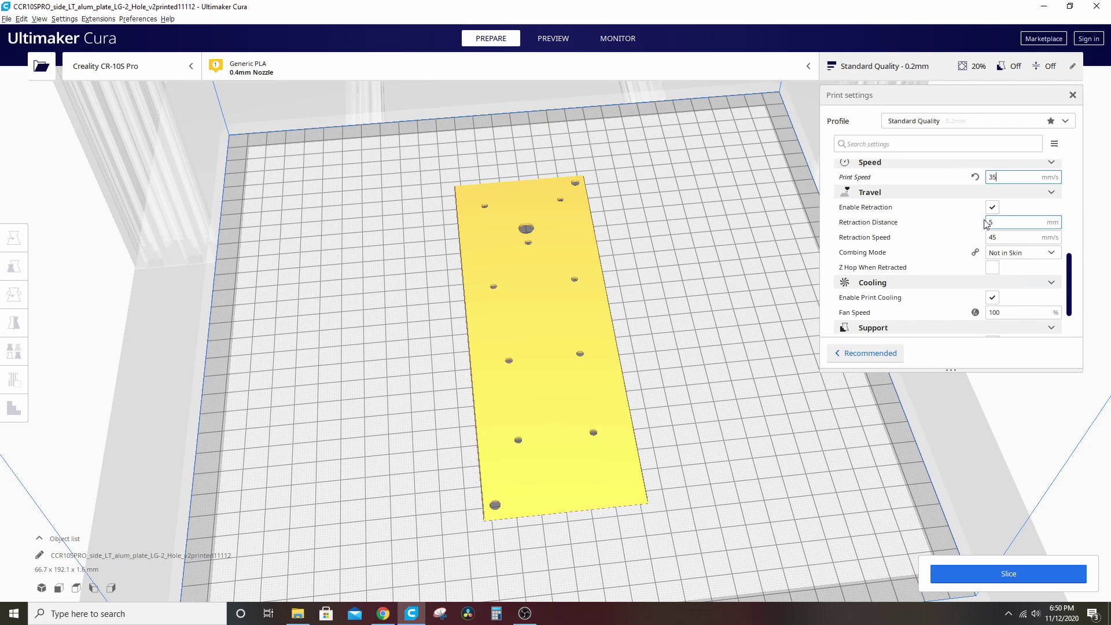
{"action": "scroll", "coordinate": [993, 220], "scroll_direction": "down", "scroll_amount": 1}
{"action": "scroll", "coordinate": [984, 214], "scroll_direction": "up", "scroll_amount": 6}
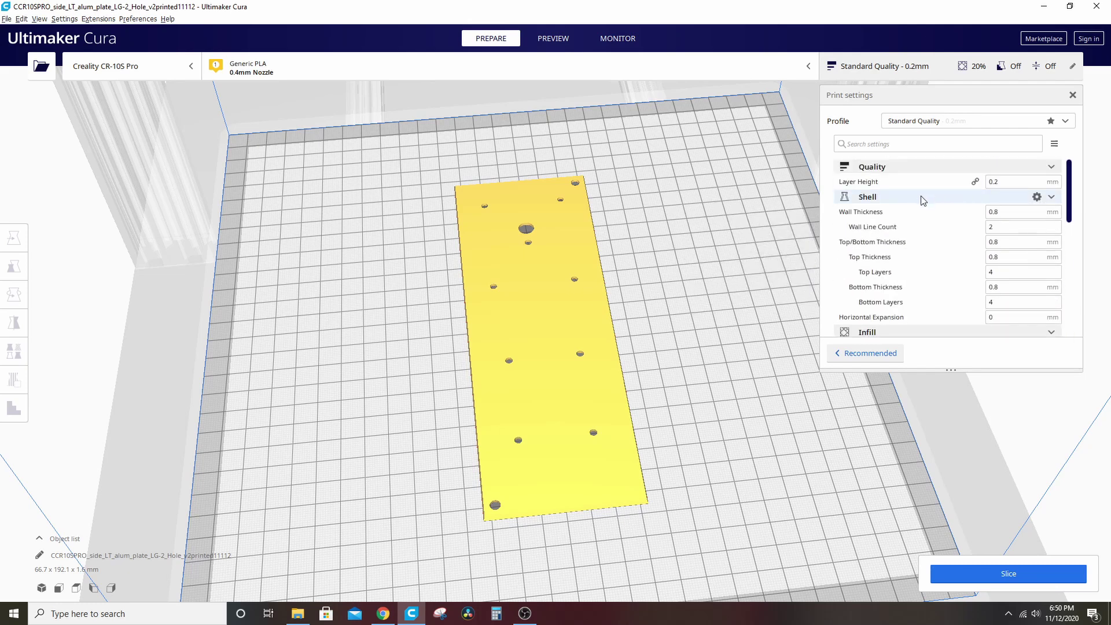
{"action": "right_click_drag", "start_coordinate": [388, 290], "coordinate": [376, 254]}
{"action": "scroll", "coordinate": [984, 272], "scroll_direction": "down", "scroll_amount": 10}
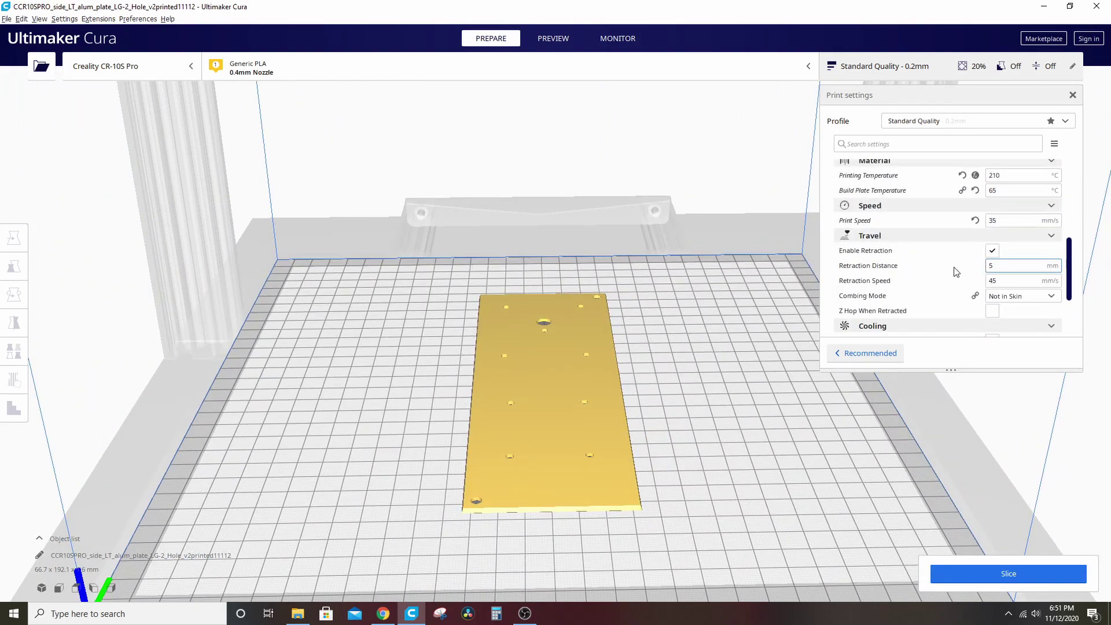
{"action": "scroll", "coordinate": [956, 272], "scroll_direction": "down", "scroll_amount": 4}
Step: Slice the plate and save it as G-code file CCR10SPRO_side_LT_alum_plate_LG-2_Hole_v2printed11112 in the 3d files folder
{"action": "left_click", "coordinate": [1019, 576]}
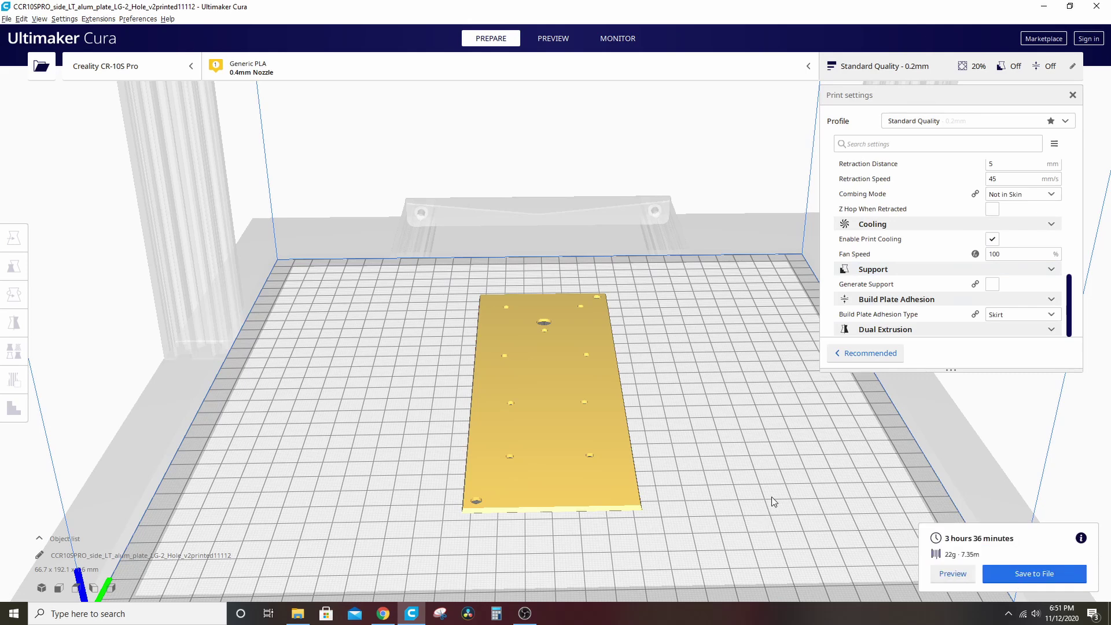
{"action": "left_click", "coordinate": [1028, 574]}
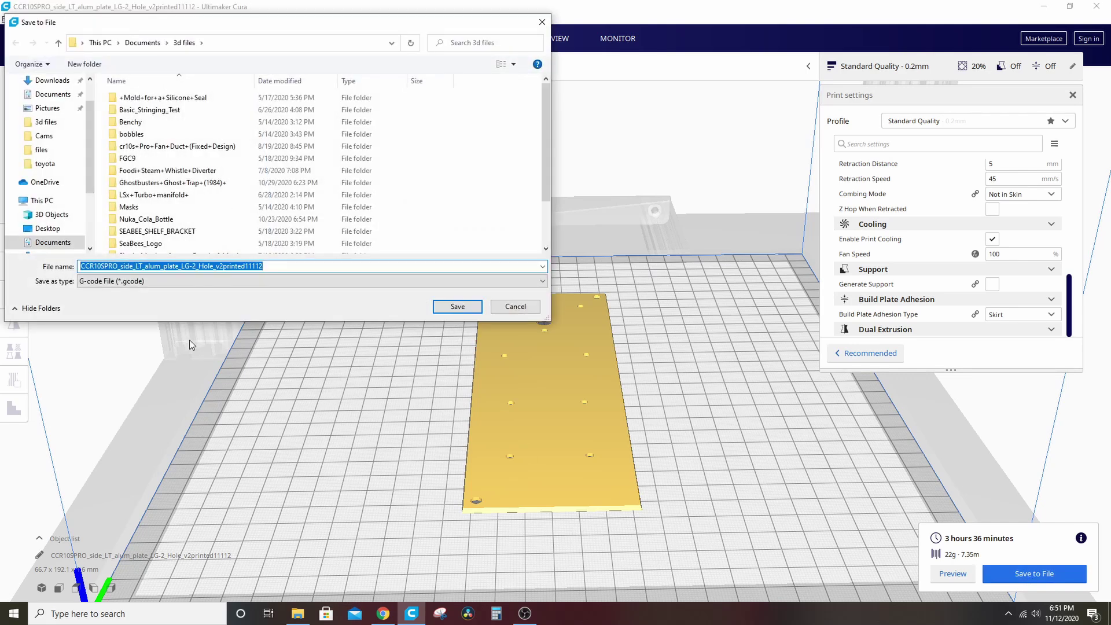
{"action": "left_click", "coordinate": [458, 306]}
Step: Open the folder containing the saved G-code and open the CCR10SPRO side plate file in Notepad, always using that app for .gcode files
{"action": "left_click", "coordinate": [624, 581]}
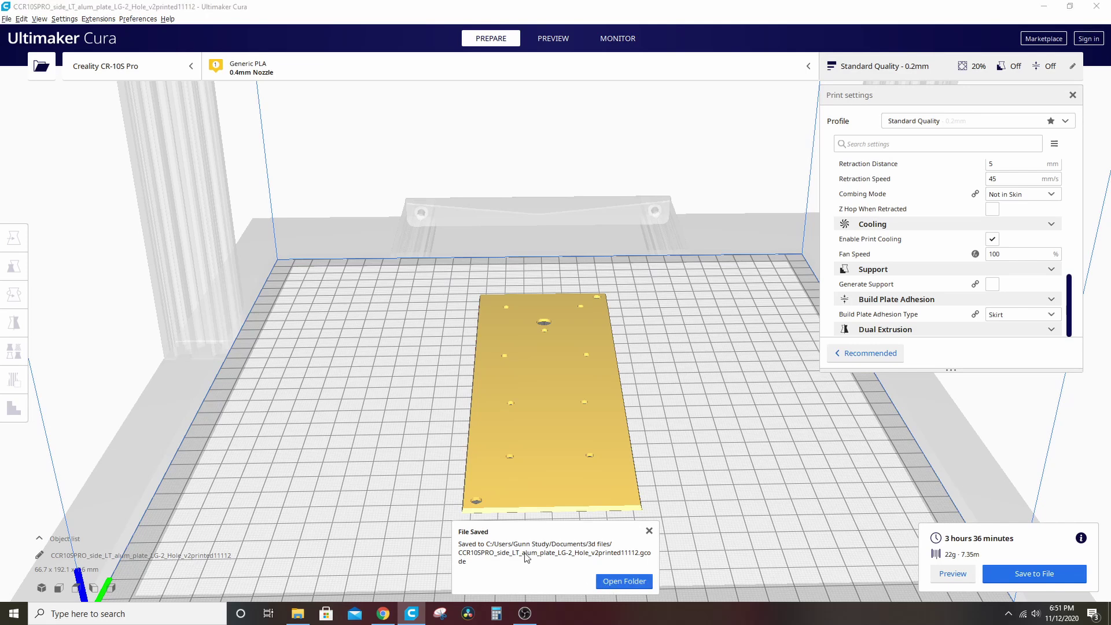
{"action": "scroll", "coordinate": [447, 429], "scroll_direction": "down", "scroll_amount": 1}
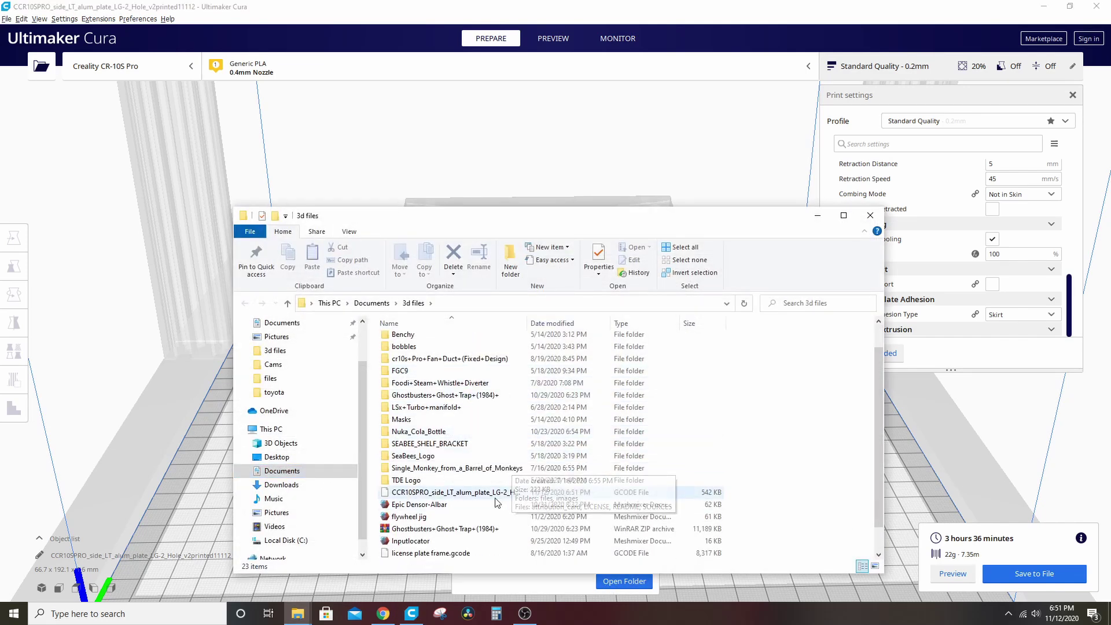
{"action": "double_click", "coordinate": [463, 495]}
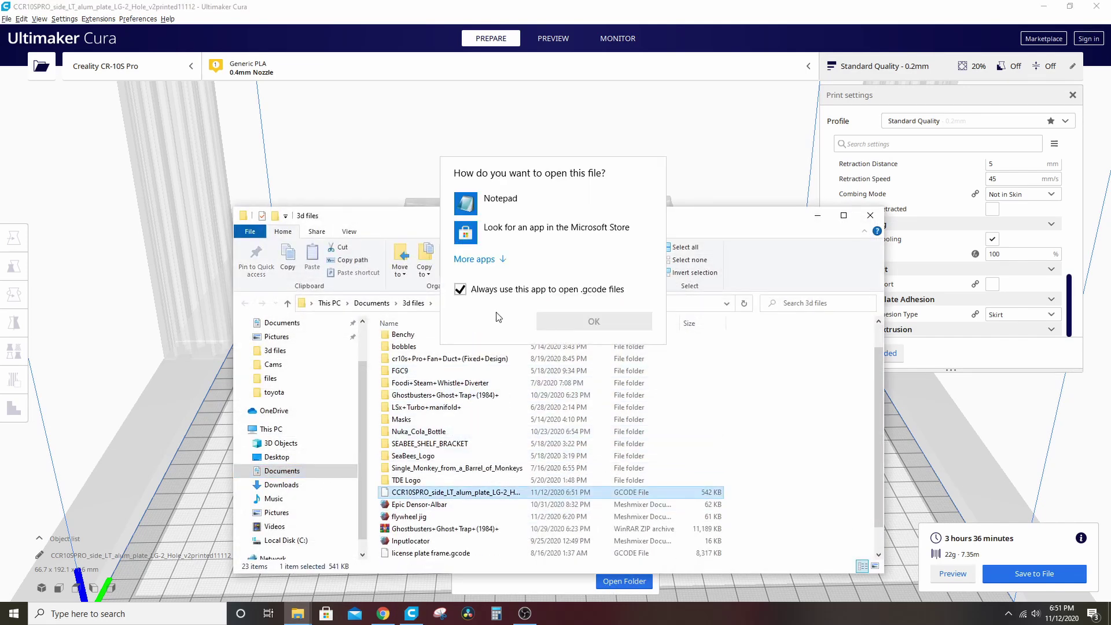
{"action": "left_click", "coordinate": [495, 203]}
{"action": "left_click", "coordinate": [605, 324]}
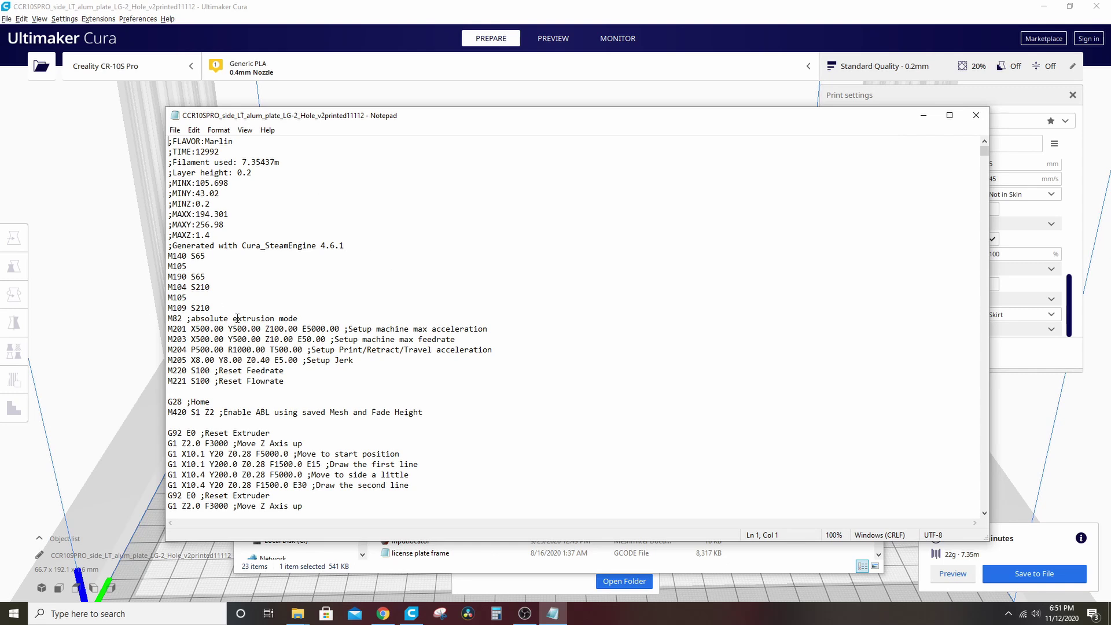
Step: Examine the G-code in Notepad from the header and start-up commands through the skirt coordinates to the inner and outer wall sections
{"action": "scroll", "coordinate": [246, 291], "scroll_direction": "down", "scroll_amount": 1}
{"action": "scroll", "coordinate": [203, 276], "scroll_direction": "up", "scroll_amount": 1}
{"action": "scroll", "coordinate": [196, 191], "scroll_direction": "down", "scroll_amount": 6}
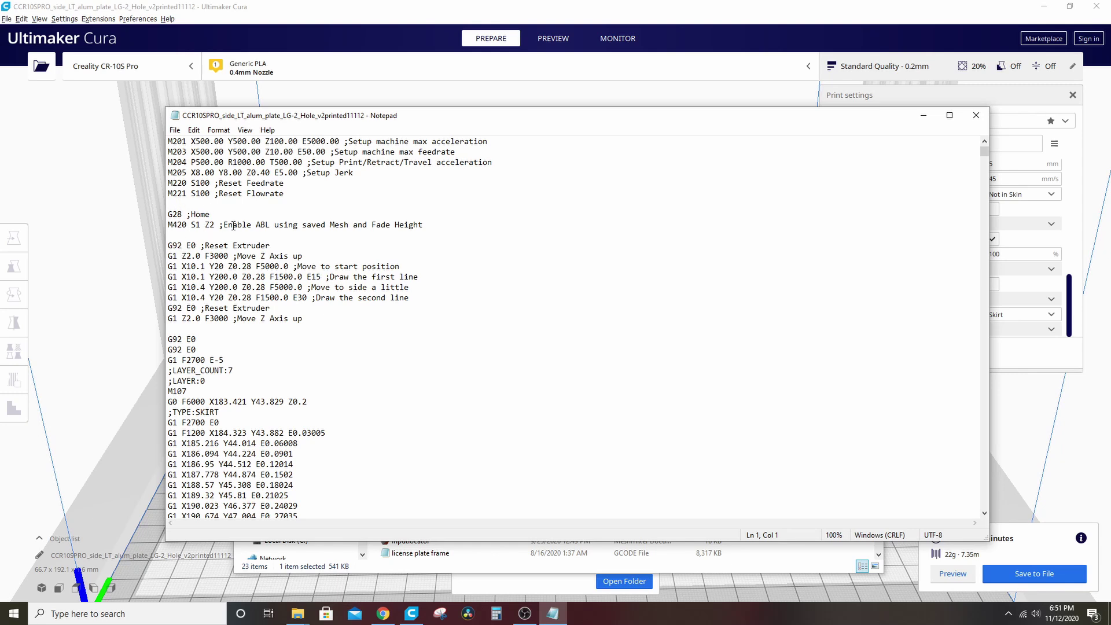
{"action": "scroll", "coordinate": [238, 217], "scroll_direction": "down", "scroll_amount": 1}
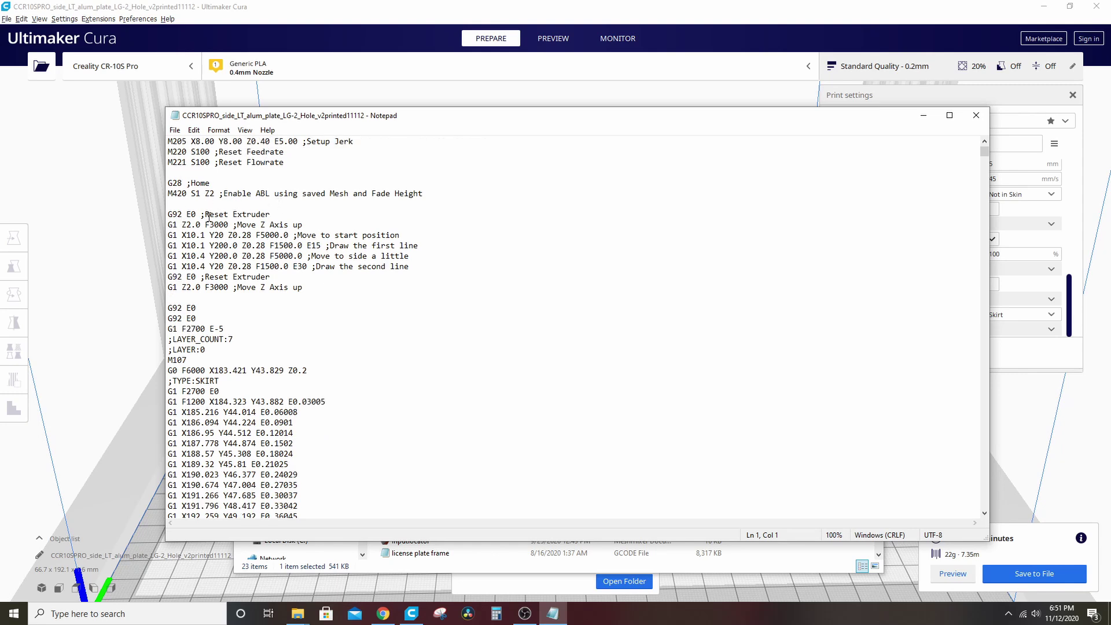
{"action": "scroll", "coordinate": [208, 216], "scroll_direction": "down", "scroll_amount": 2}
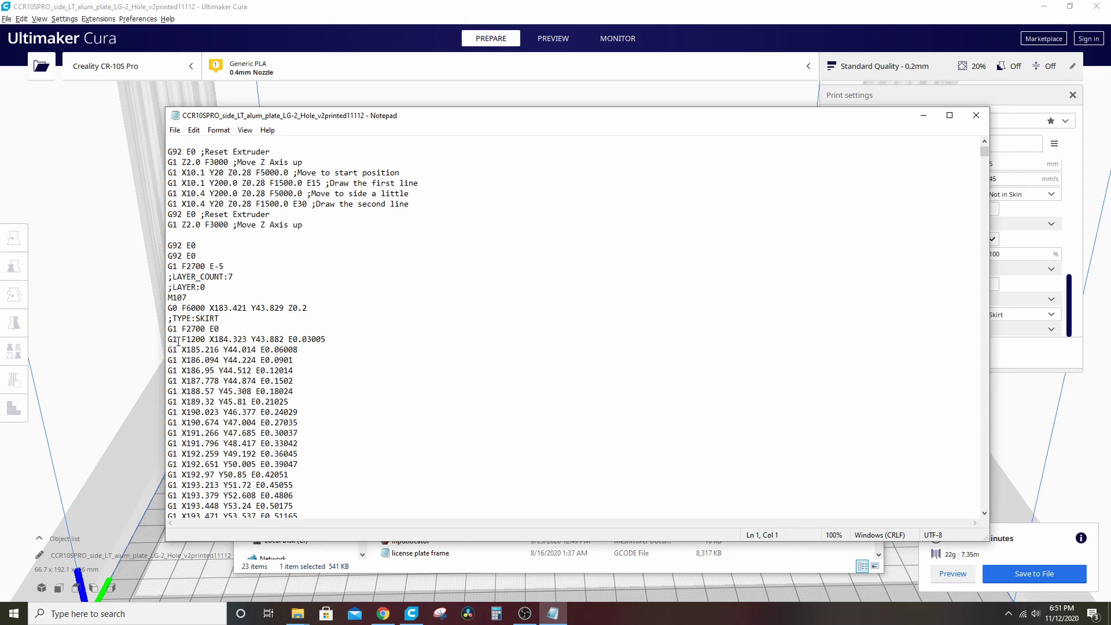
{"action": "scroll", "coordinate": [305, 339], "scroll_direction": "down", "scroll_amount": 20}
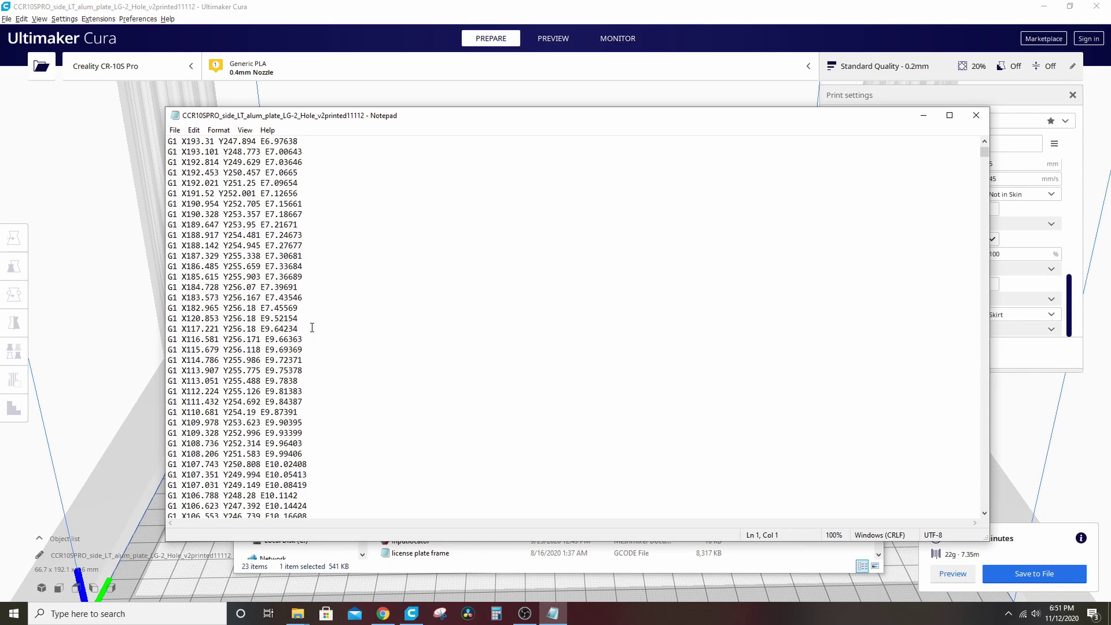
{"action": "scroll", "coordinate": [313, 326], "scroll_direction": "down", "scroll_amount": 8}
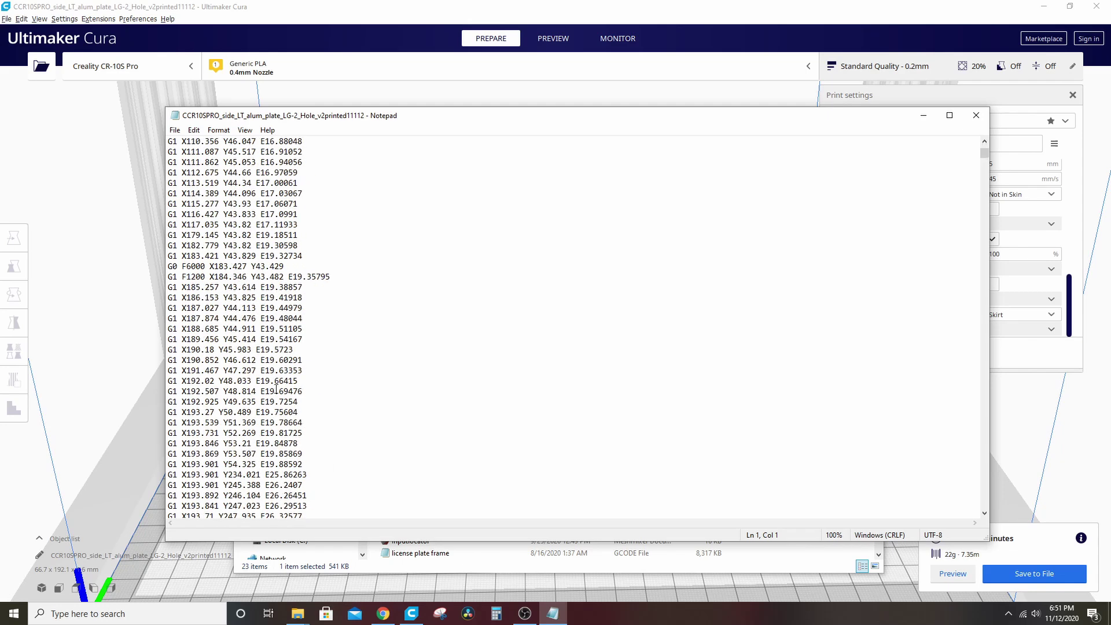
{"action": "scroll", "coordinate": [276, 389], "scroll_direction": "down", "scroll_amount": 20}
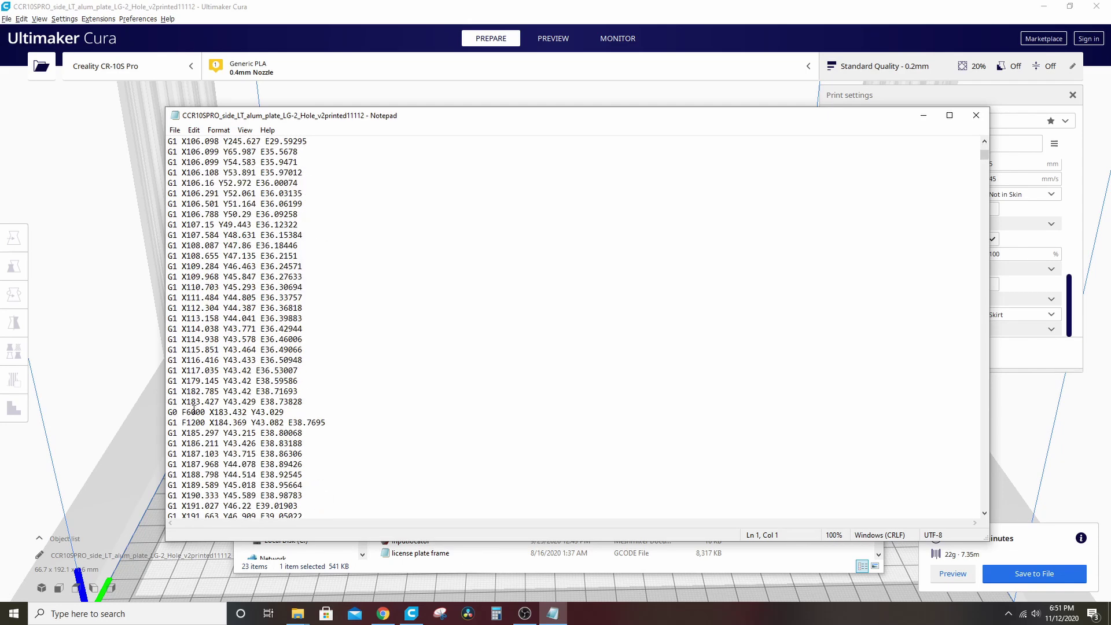
{"action": "scroll", "coordinate": [194, 409], "scroll_direction": "down", "scroll_amount": 20}
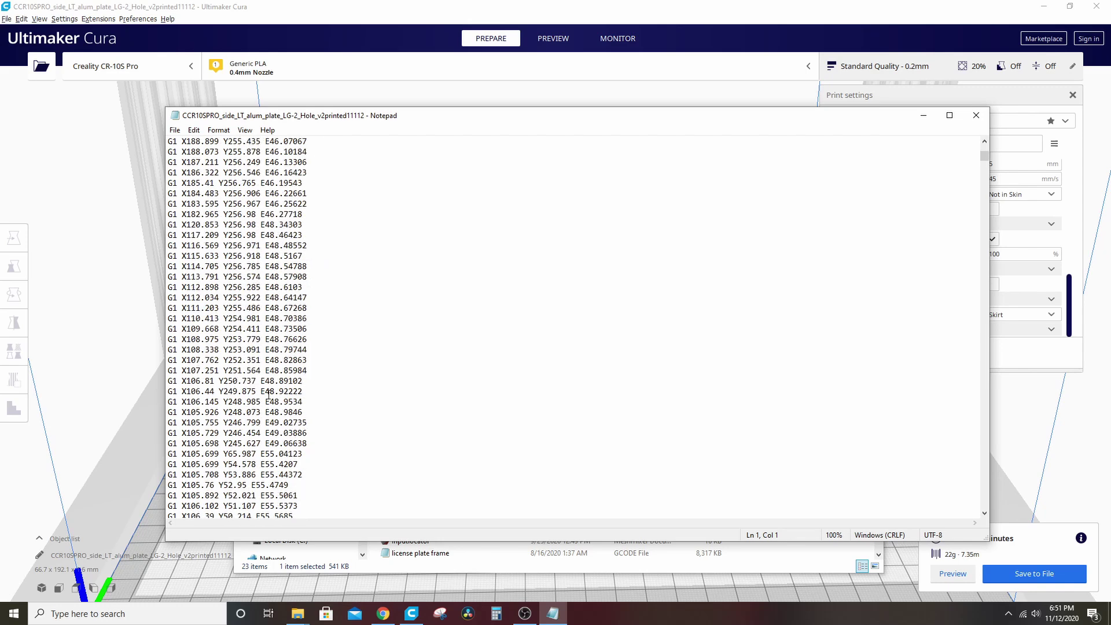
{"action": "scroll", "coordinate": [270, 392], "scroll_direction": "down", "scroll_amount": 12}
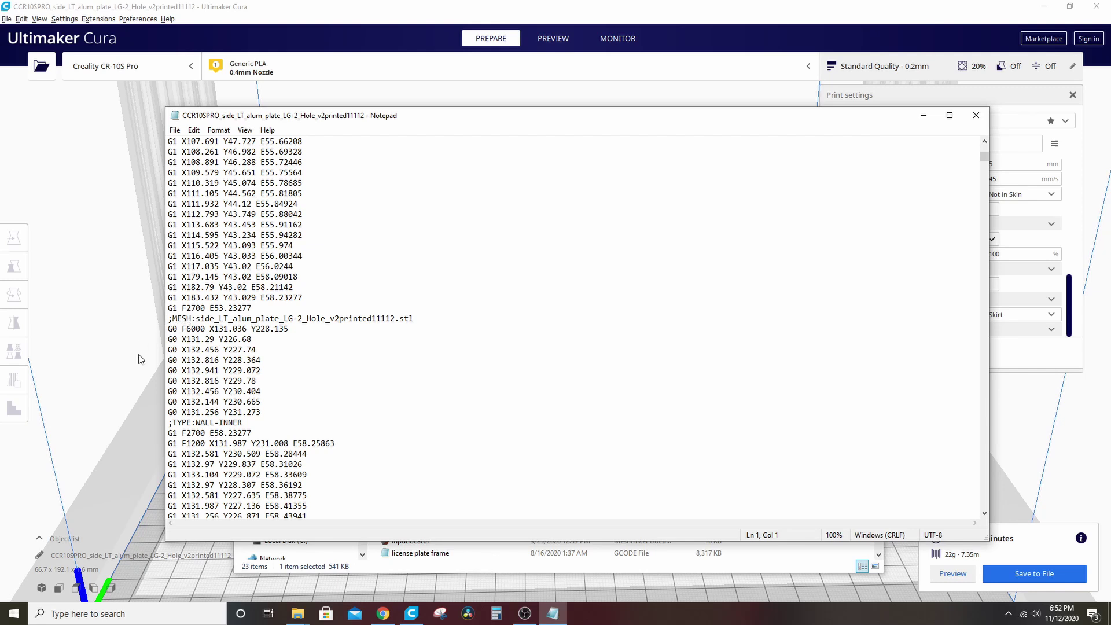
{"action": "scroll", "coordinate": [191, 346], "scroll_direction": "down", "scroll_amount": 2}
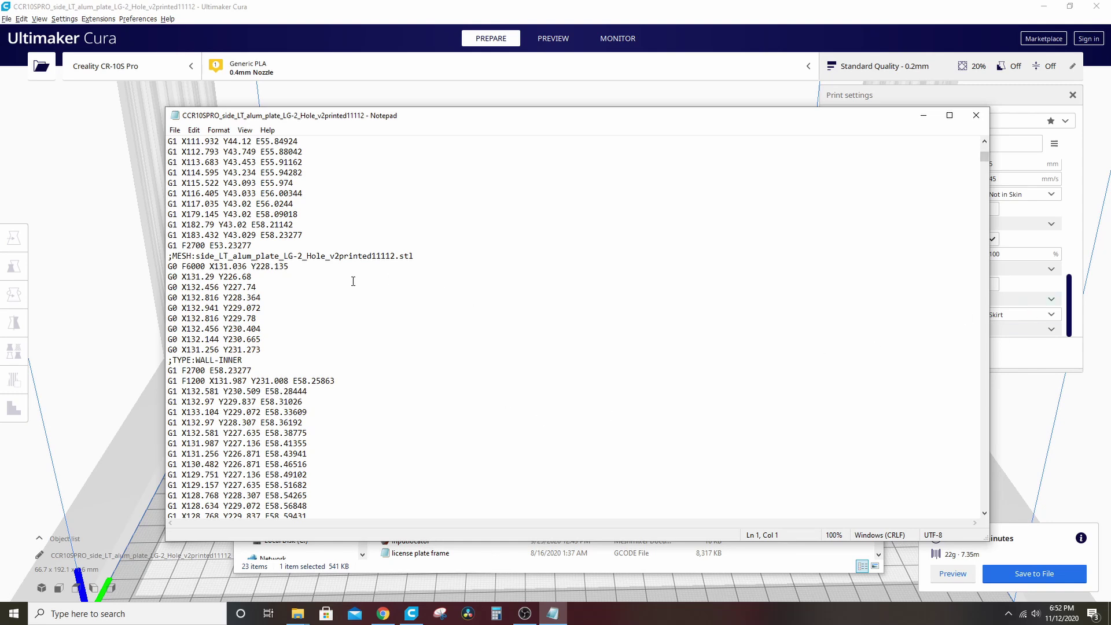
{"action": "scroll", "coordinate": [357, 326], "scroll_direction": "down", "scroll_amount": 5}
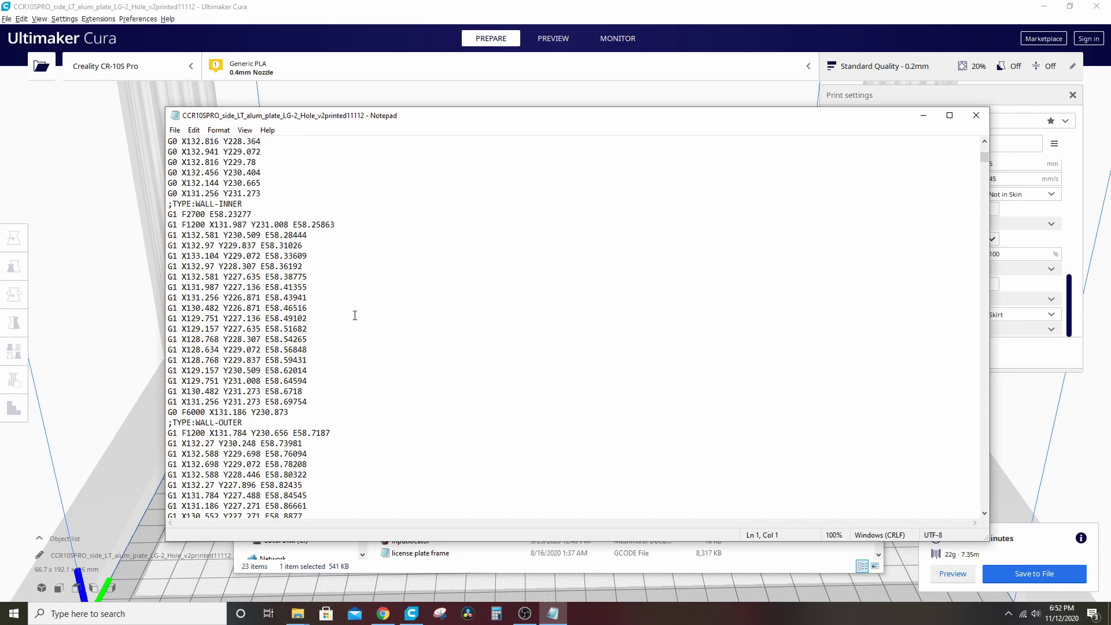
Step: Close the G-code file in Notepad and put away the 3d files folder window to return to Ultimaker Cura
{"action": "left_click", "coordinate": [975, 116]}
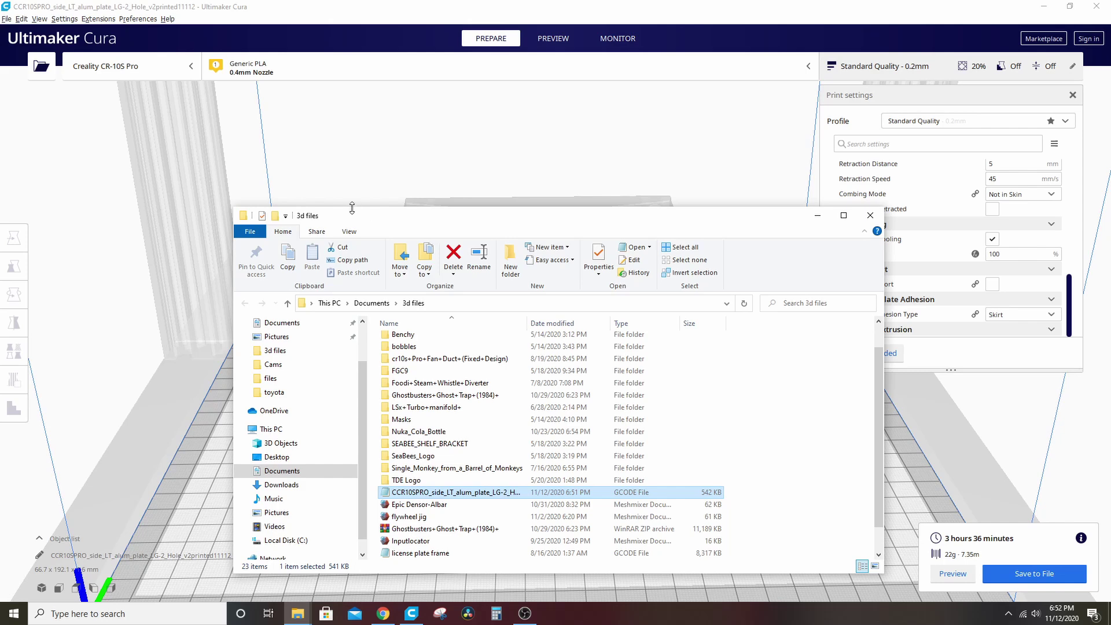
{"action": "left_click_drag", "start_coordinate": [576, 221], "coordinate": [536, 140]}
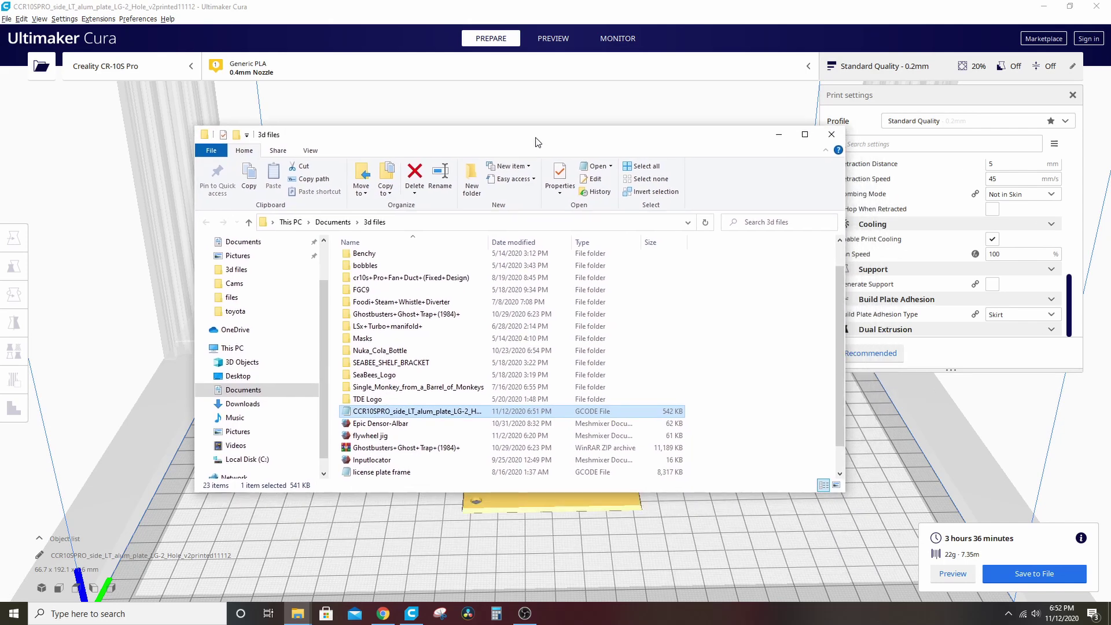
{"action": "left_click", "coordinate": [790, 135]}
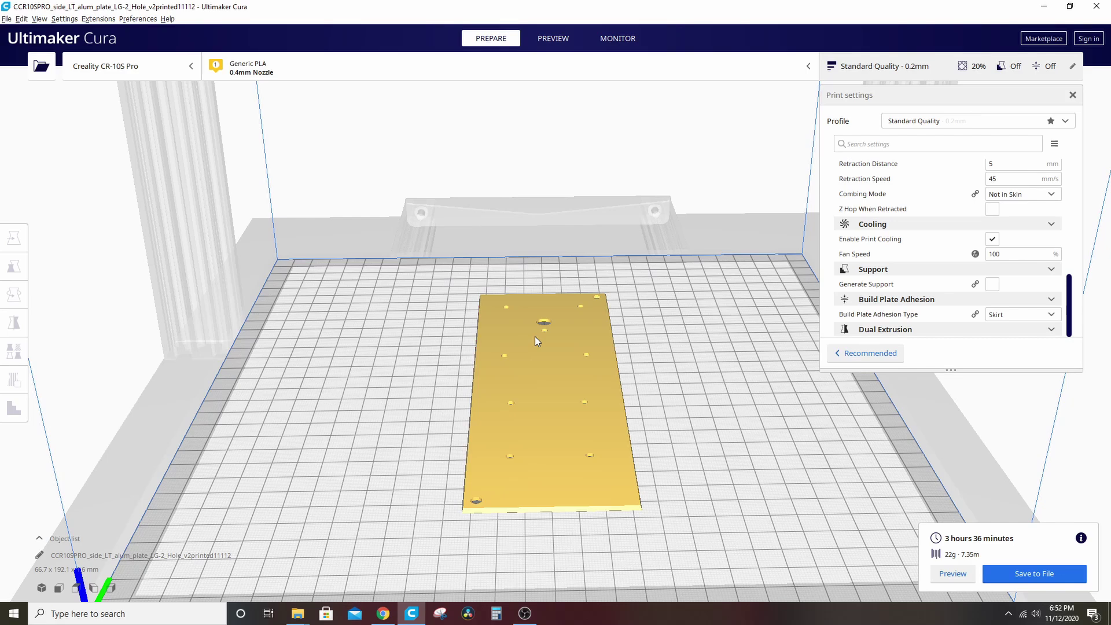
{"action": "mouse_move", "coordinate": [673, 273]}
{"action": "right_mouse_down"}
{"action": "mouse_move", "coordinate": [634, 334]}
{"action": "mouse_move", "coordinate": [684, 288]}
{"action": "right_mouse_up"}
{"action": "scroll", "coordinate": [636, 327], "scroll_direction": "down", "scroll_amount": 5}
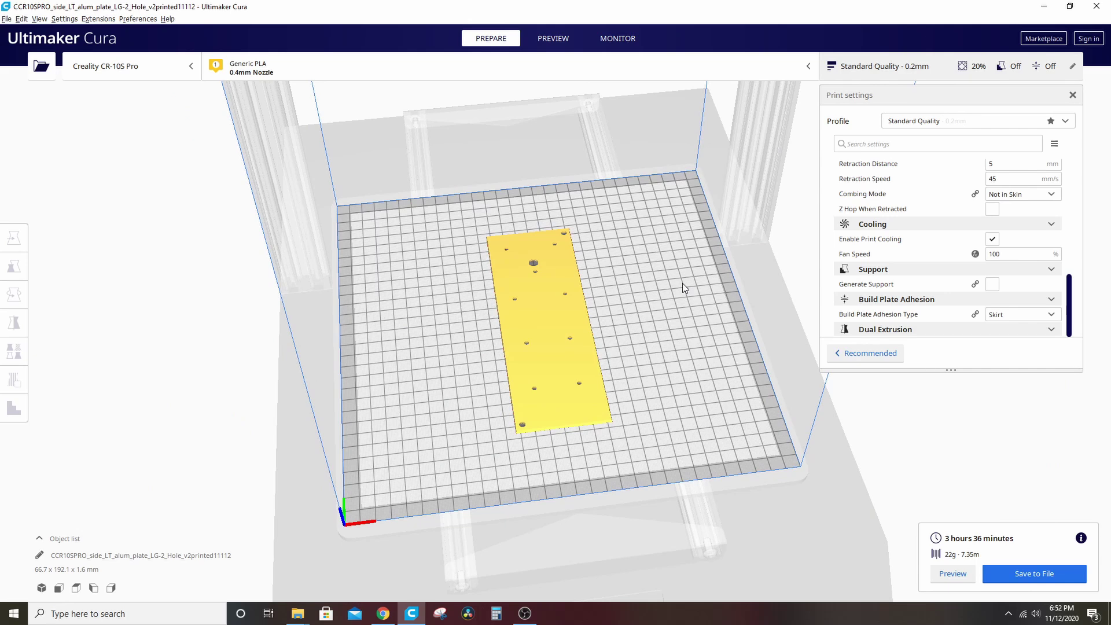
{"action": "scroll", "coordinate": [599, 331], "scroll_direction": "up", "scroll_amount": 4}
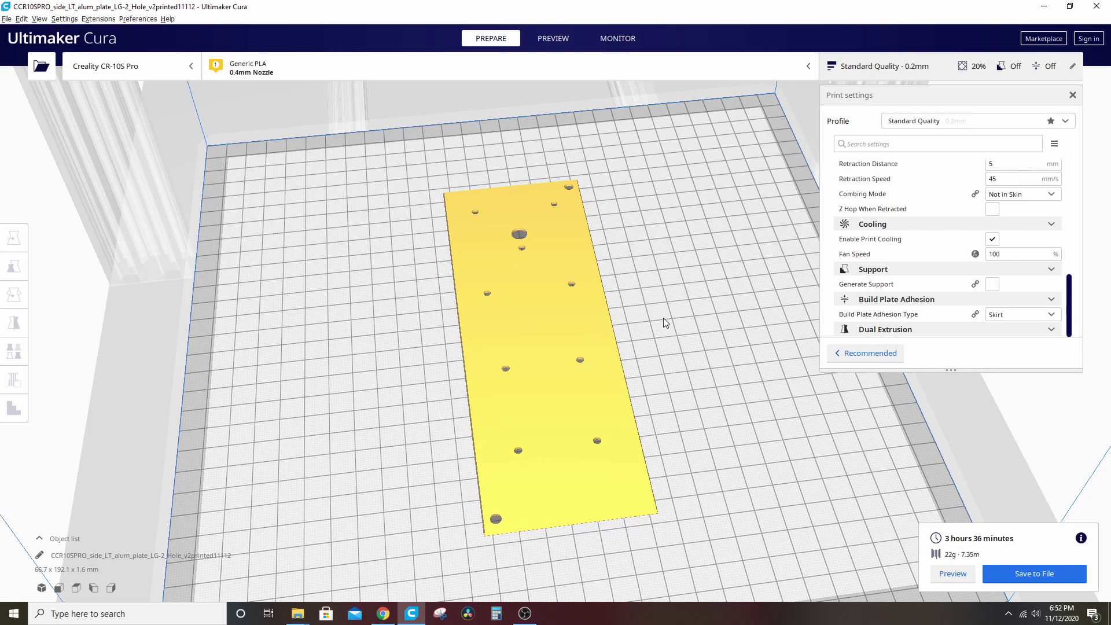
{"action": "scroll", "coordinate": [385, 307], "scroll_direction": "down", "scroll_amount": 2}
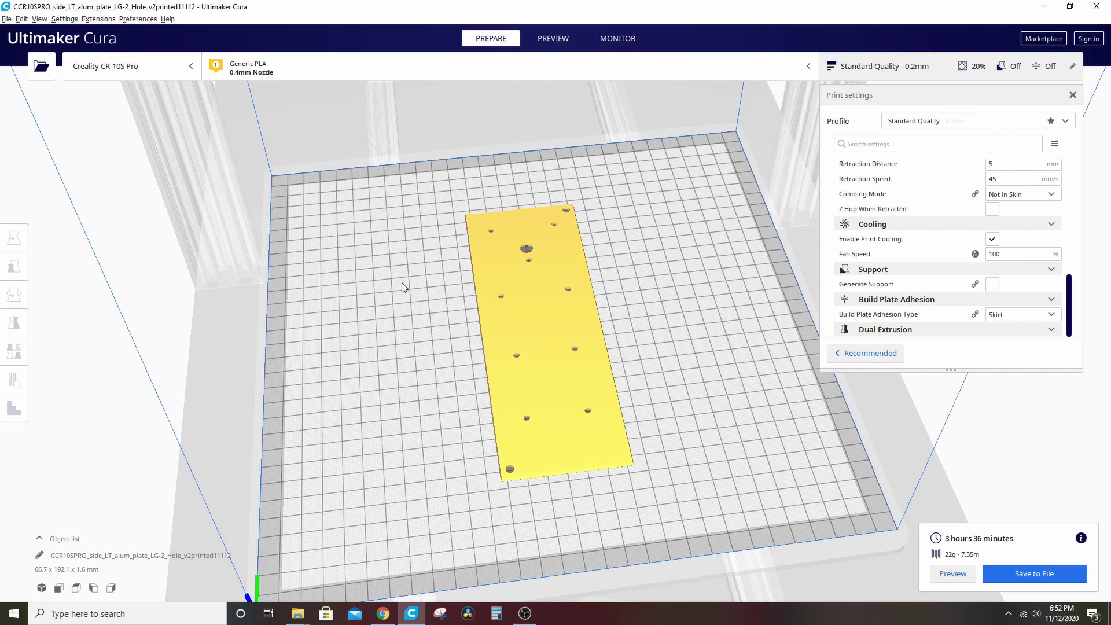
{"action": "scroll", "coordinate": [402, 288], "scroll_direction": "down", "scroll_amount": 2}
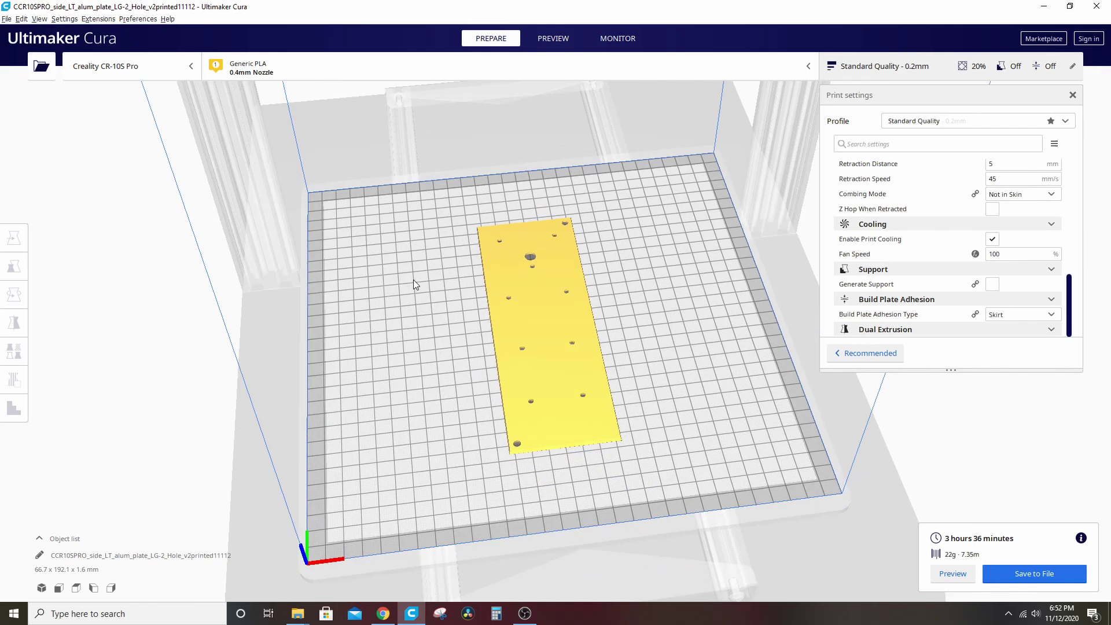